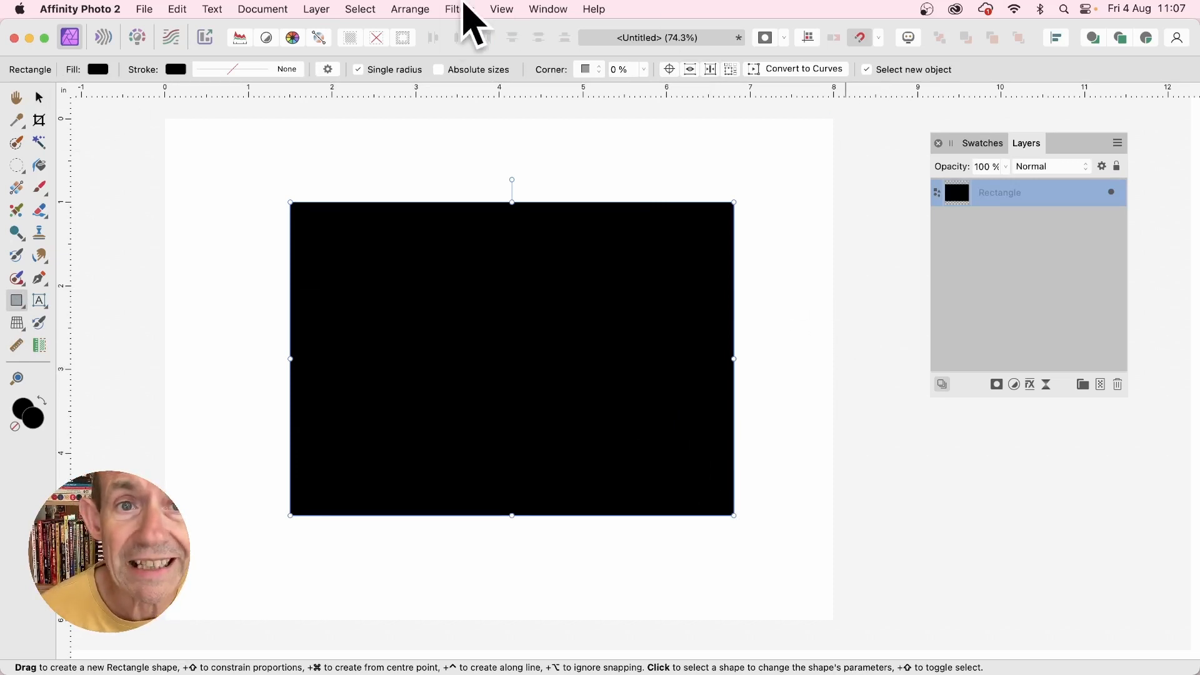
Step: Open the Procedural Texture filter for the black rectangle and load the Smoothed bars preset
{"action": "left_click", "coordinate": [469, 6]}
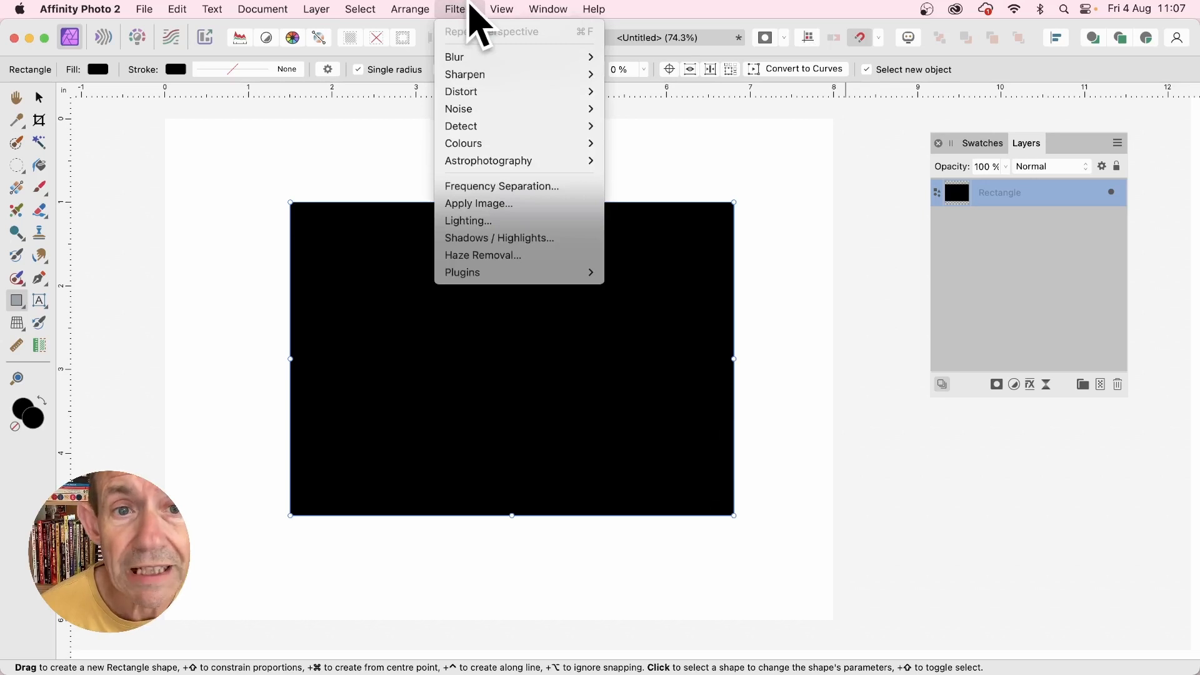
{"action": "mouse_move", "coordinate": [485, 144]}
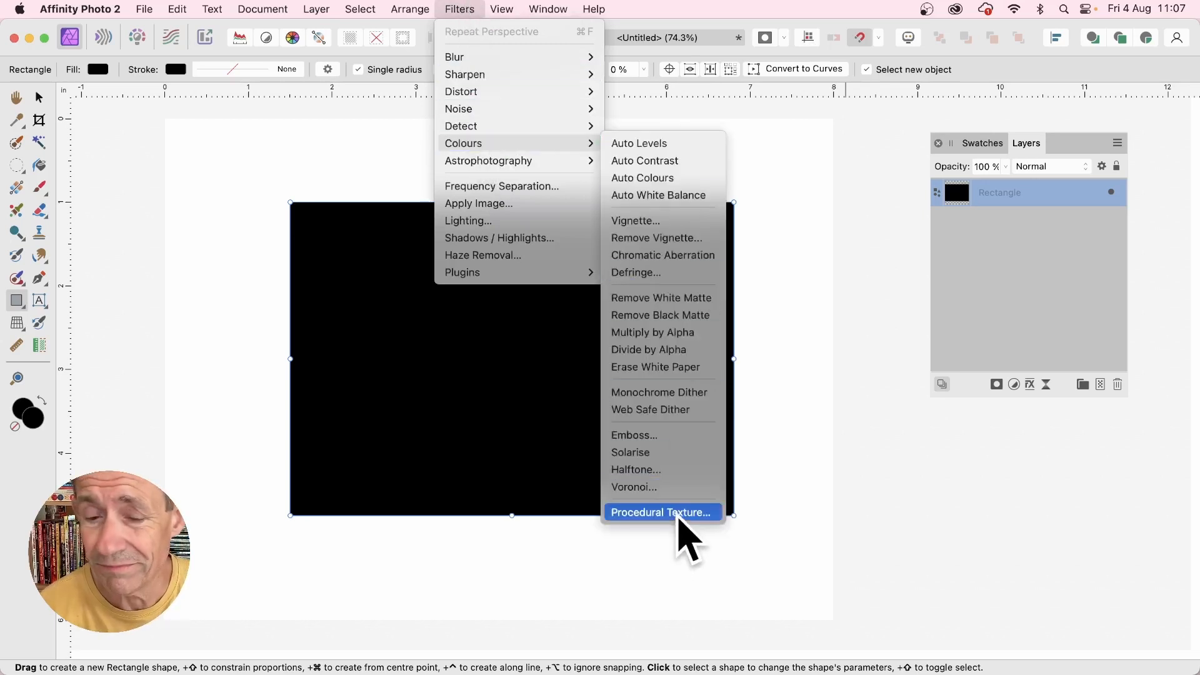
{"action": "left_click", "coordinate": [678, 520]}
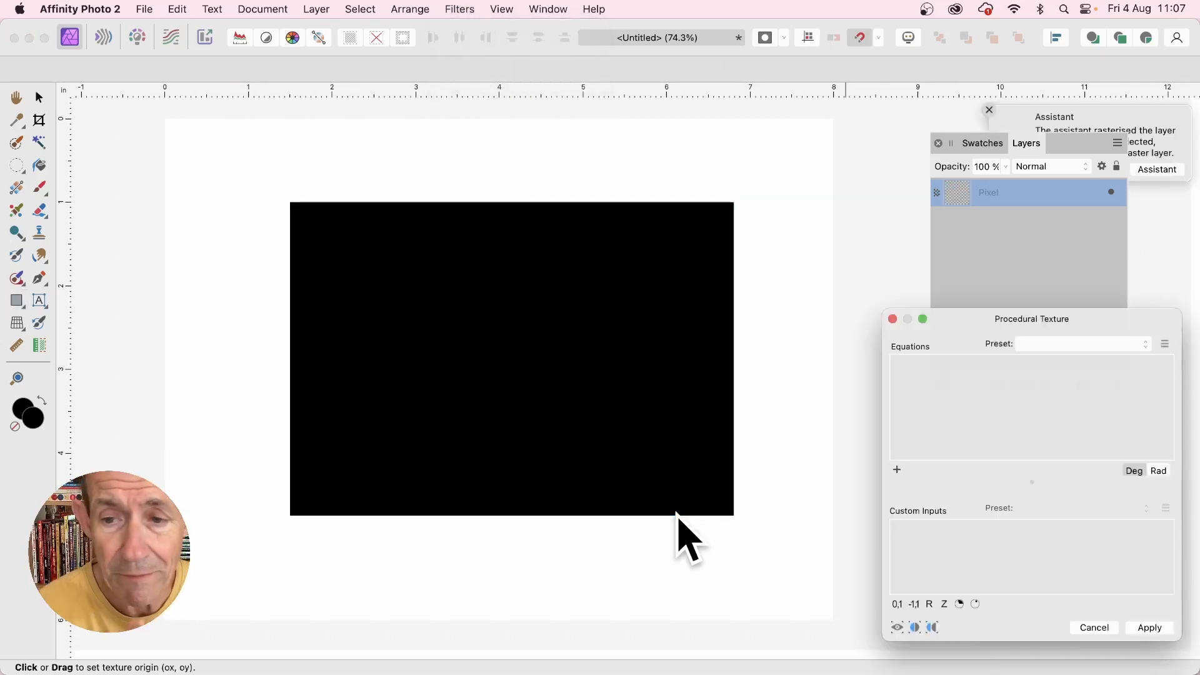
{"action": "left_click_drag", "start_coordinate": [1049, 328], "coordinate": [737, 159]}
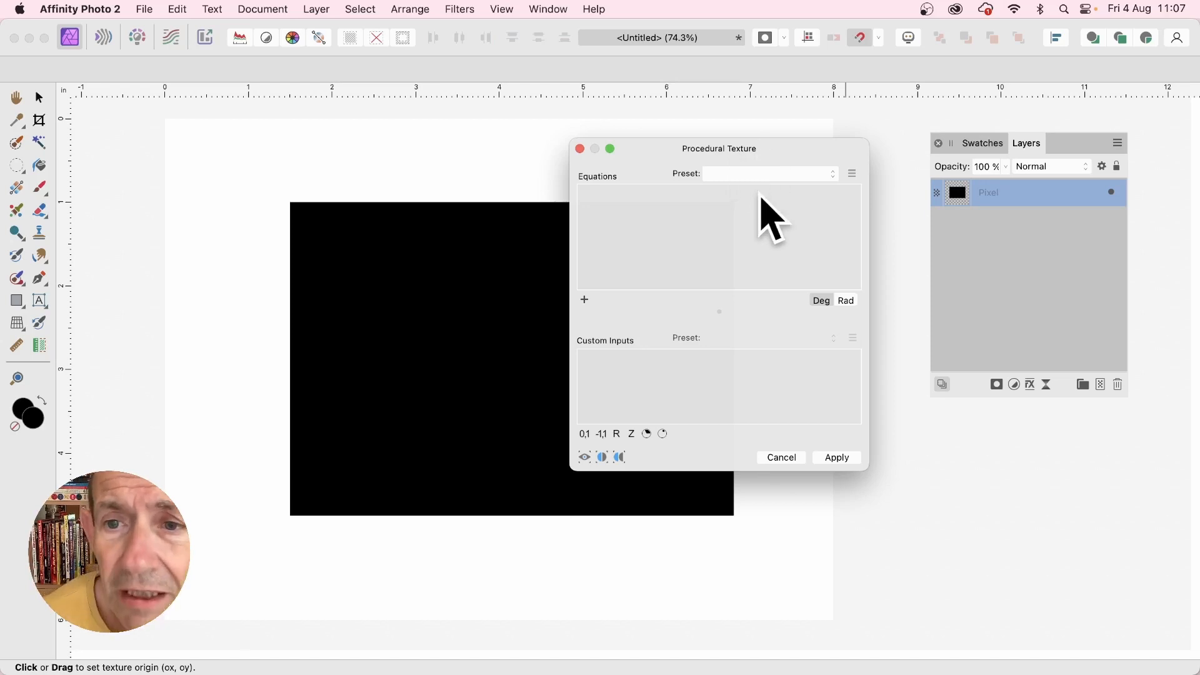
{"action": "left_click", "coordinate": [789, 175]}
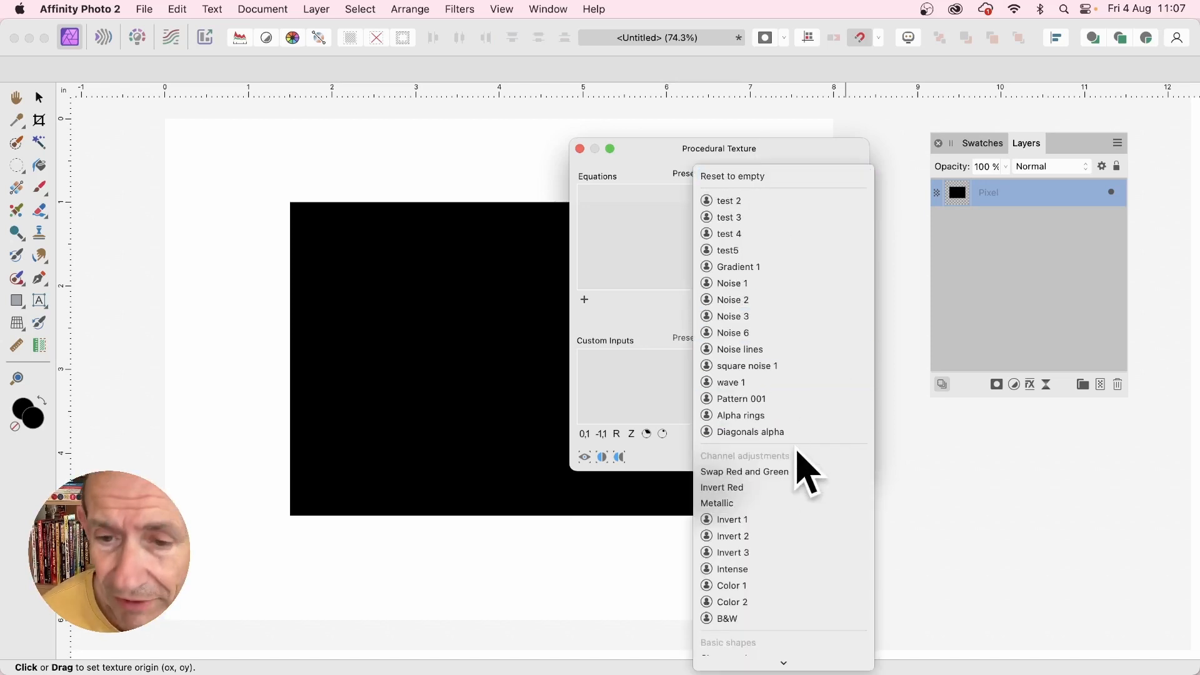
{"action": "mouse_move", "coordinate": [783, 661]}
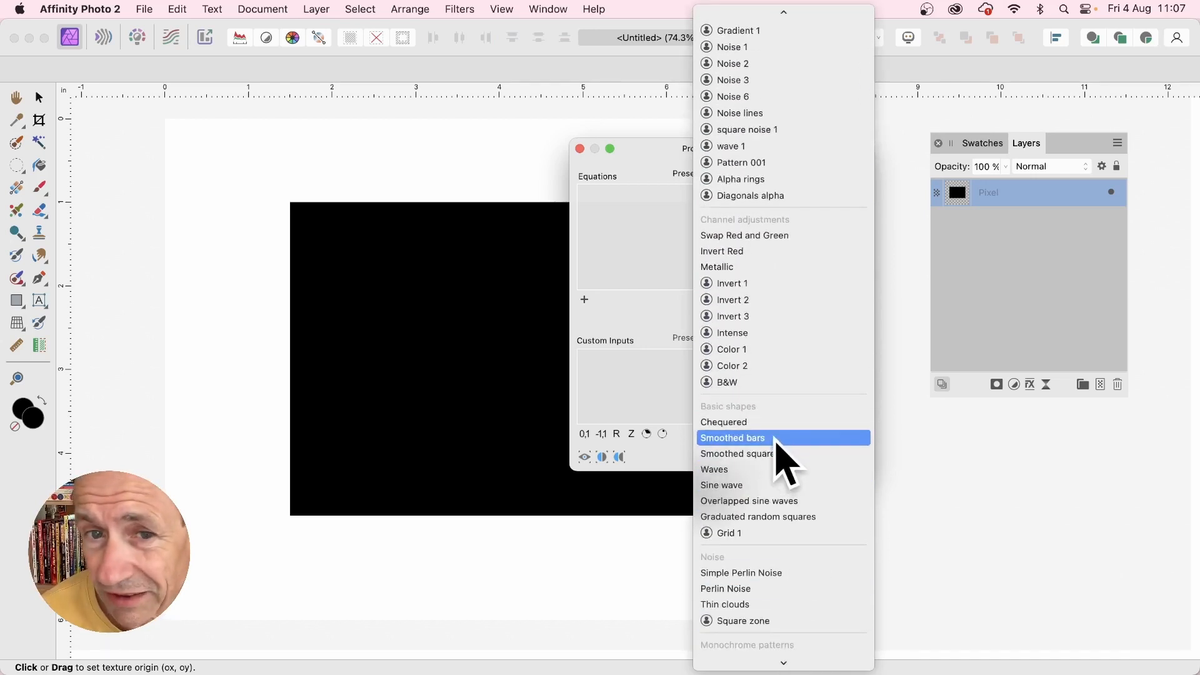
{"action": "left_click", "coordinate": [777, 439]}
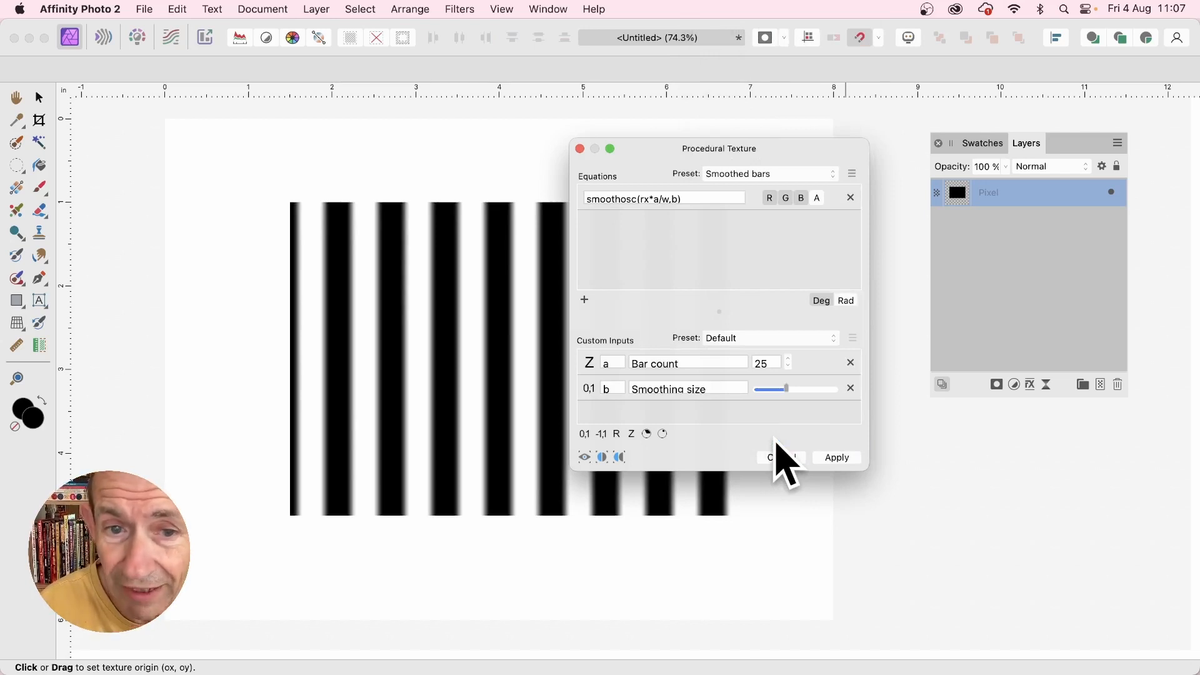
Step: Shift the texture origin on the canvas to reposition the bars across the rectangle
{"action": "left_click_drag", "start_coordinate": [459, 338], "coordinate": [520, 383]}
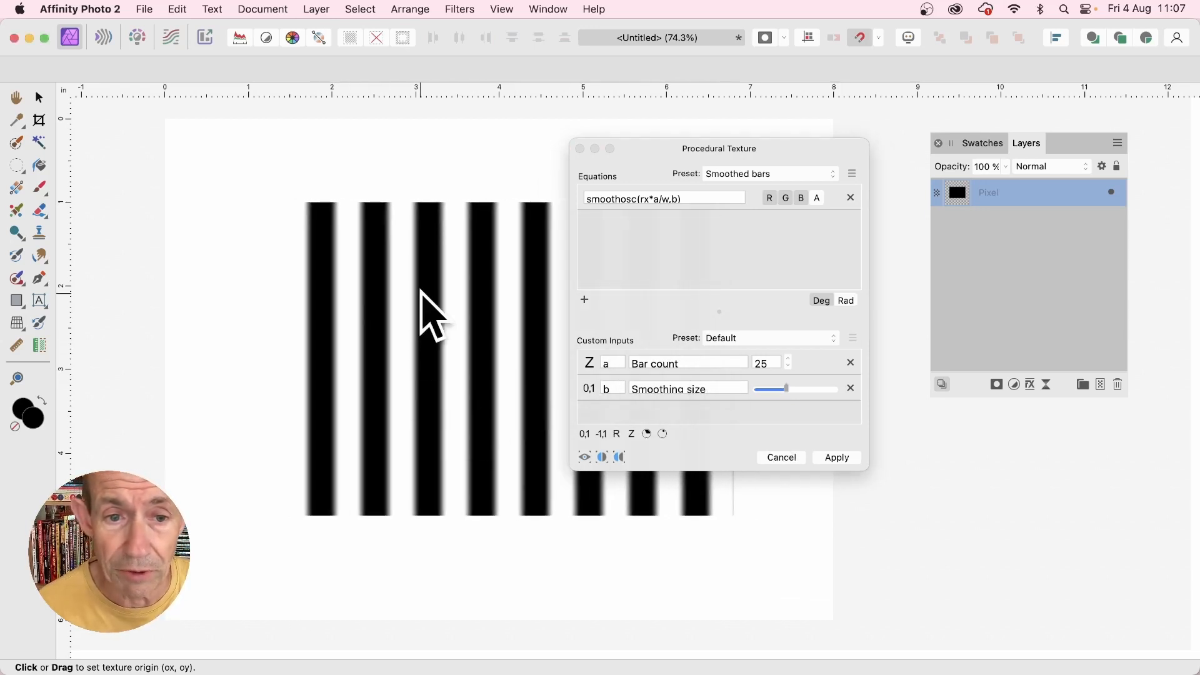
{"action": "left_click_drag", "start_coordinate": [420, 290], "coordinate": [464, 231]}
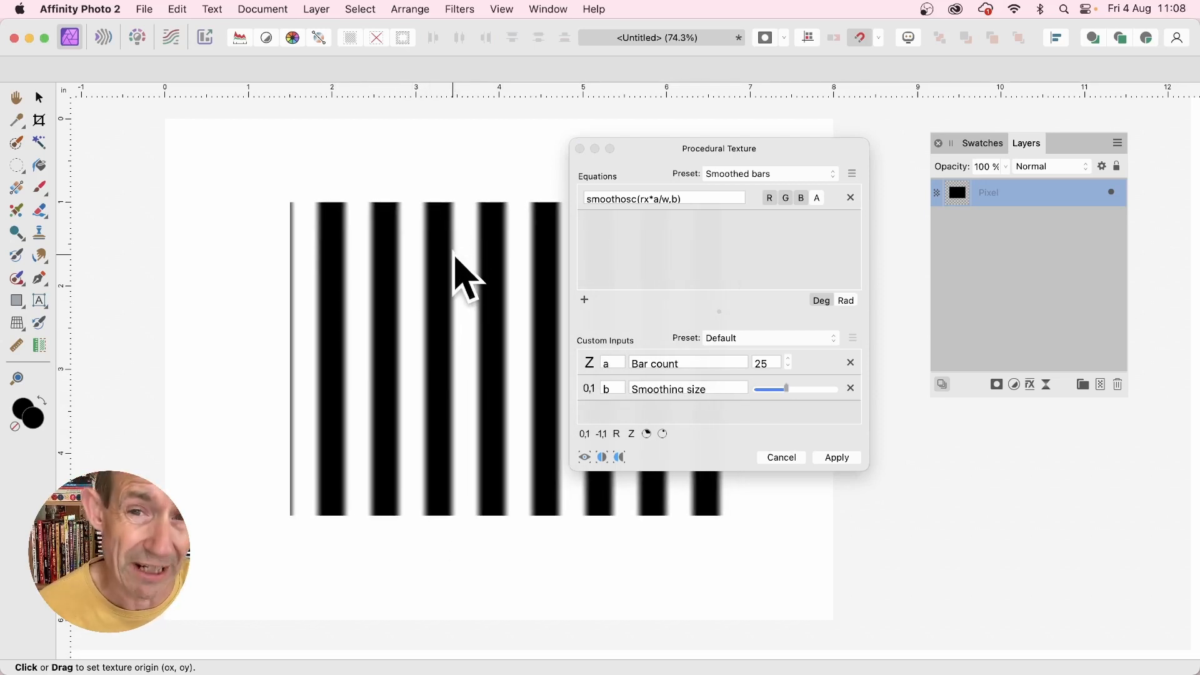
{"action": "mouse_move", "coordinate": [538, 173]}
{"action": "left_mouse_down"}
{"action": "mouse_move", "coordinate": [423, 375]}
{"action": "mouse_move", "coordinate": [190, 375]}
{"action": "mouse_move", "coordinate": [525, 356]}
{"action": "mouse_move", "coordinate": [650, 362]}
{"action": "mouse_move", "coordinate": [268, 375]}
{"action": "mouse_move", "coordinate": [525, 388]}
{"action": "mouse_move", "coordinate": [512, 295]}
{"action": "left_mouse_up"}
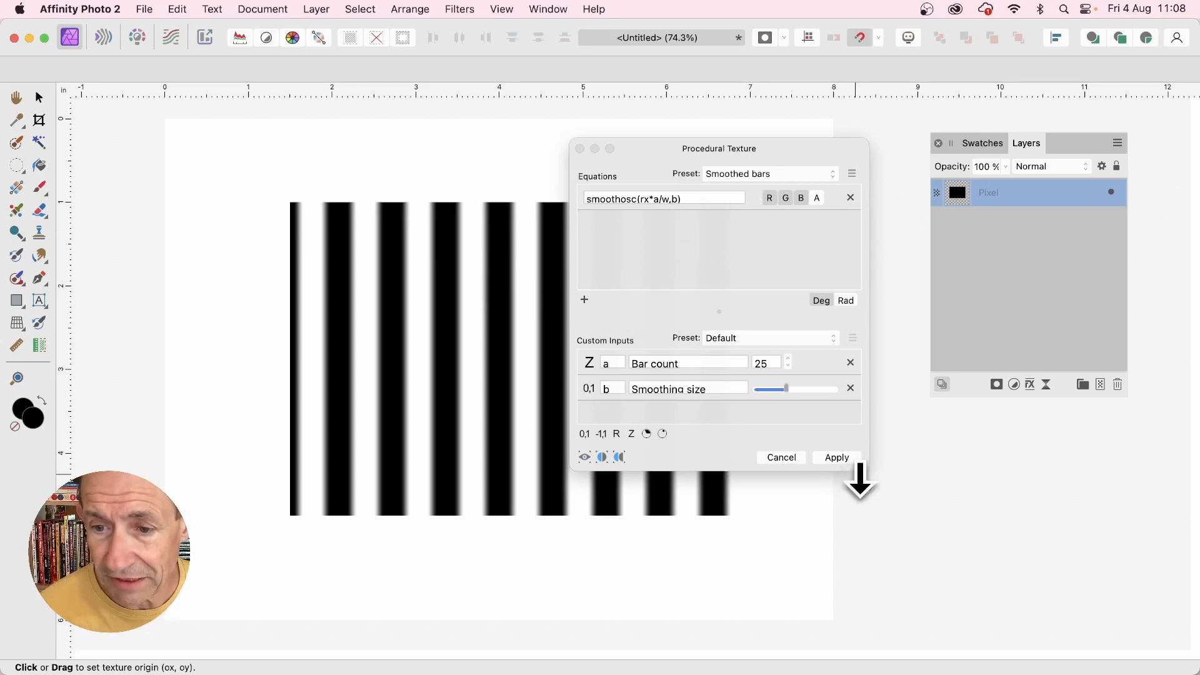
Step: Enlarge the Procedural Texture dialog and limit the equation's output to the red channel by switching off green and blue
{"action": "left_click_drag", "start_coordinate": [869, 481], "coordinate": [1131, 530]}
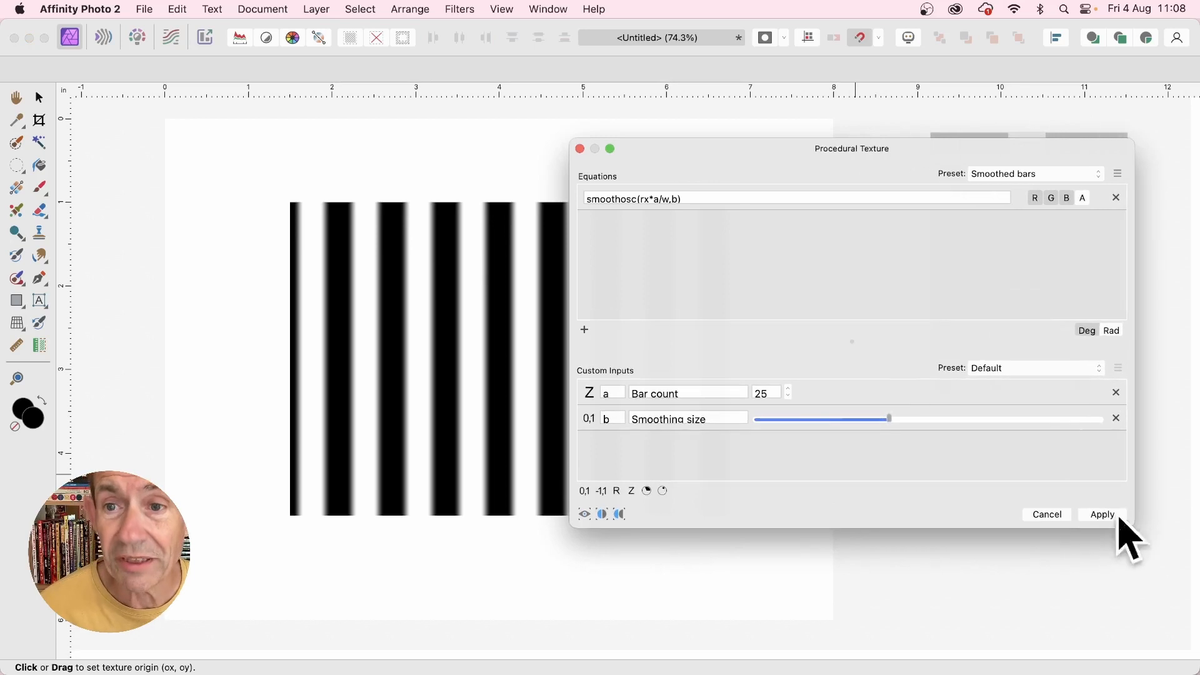
{"action": "left_click_drag", "start_coordinate": [894, 168], "coordinate": [787, 147]}
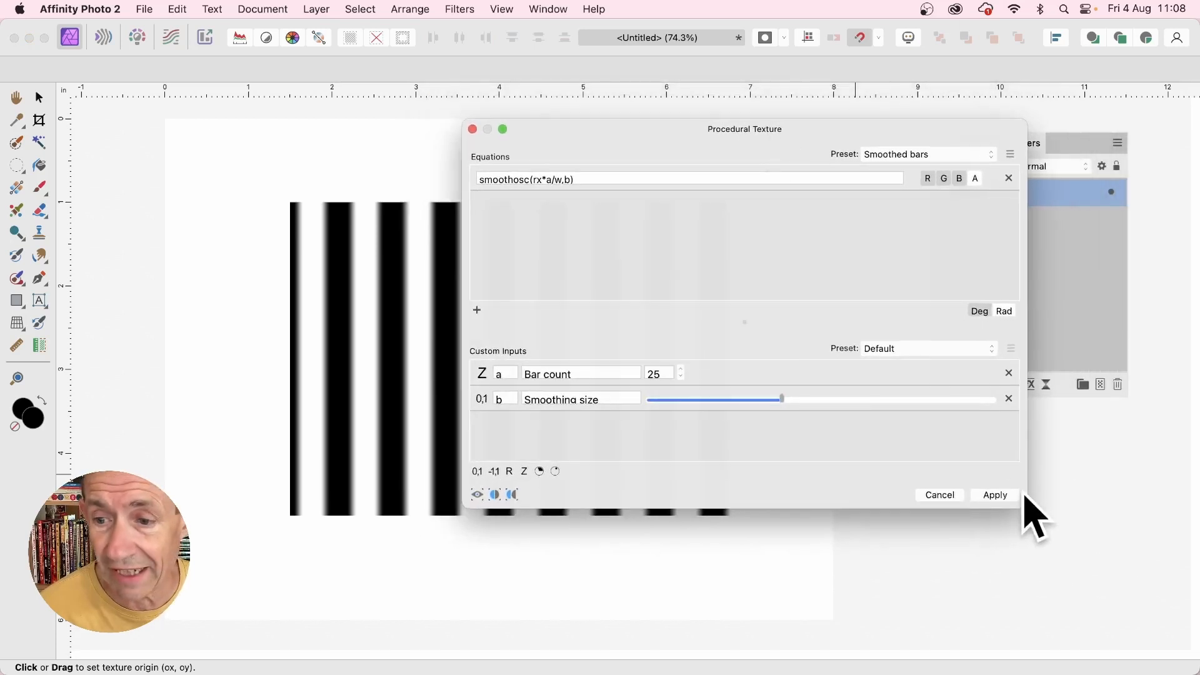
{"action": "left_click_drag", "start_coordinate": [1027, 505], "coordinate": [1068, 545]}
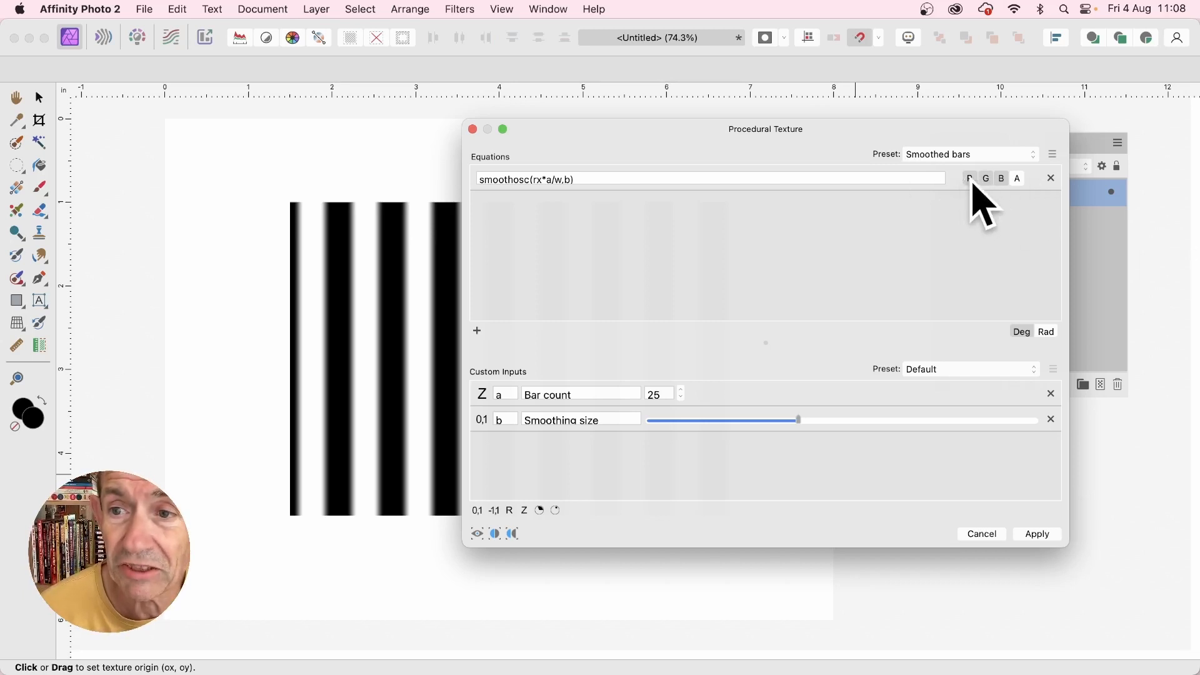
{"action": "left_click", "coordinate": [991, 183]}
{"action": "left_click", "coordinate": [1002, 179]}
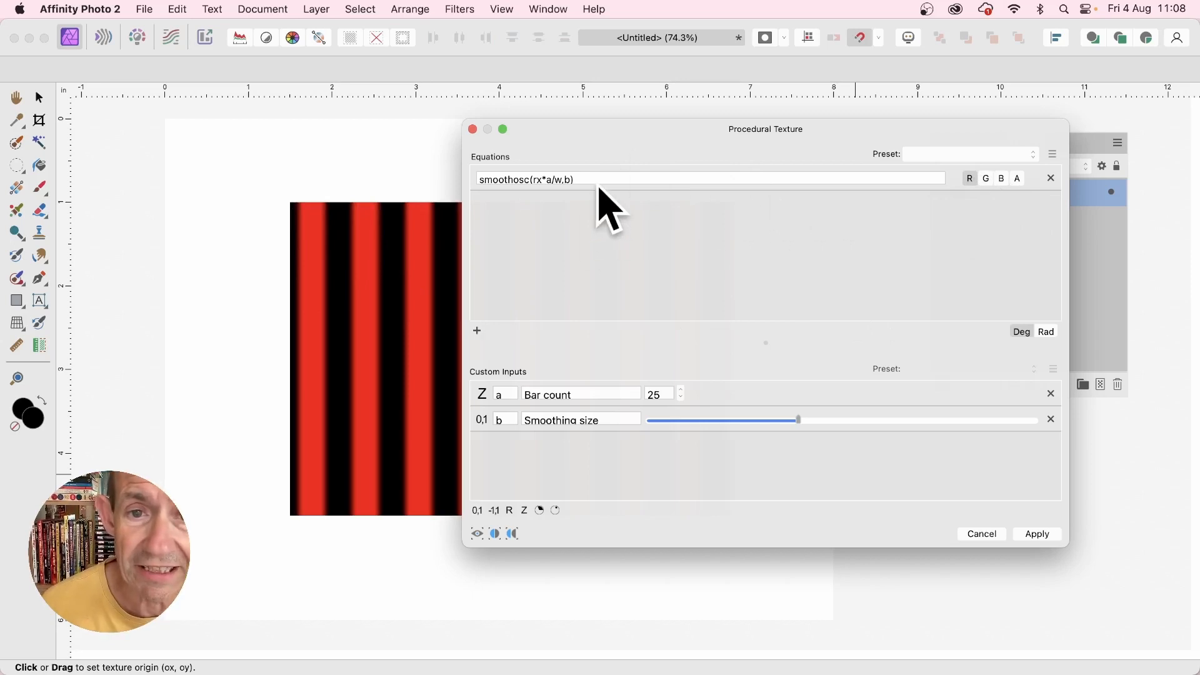
Step: Change the equation to smoothosc((rx-ry)*a/w,b) to turn the vertical bars into diagonal stripes
{"action": "left_click", "coordinate": [562, 179]}
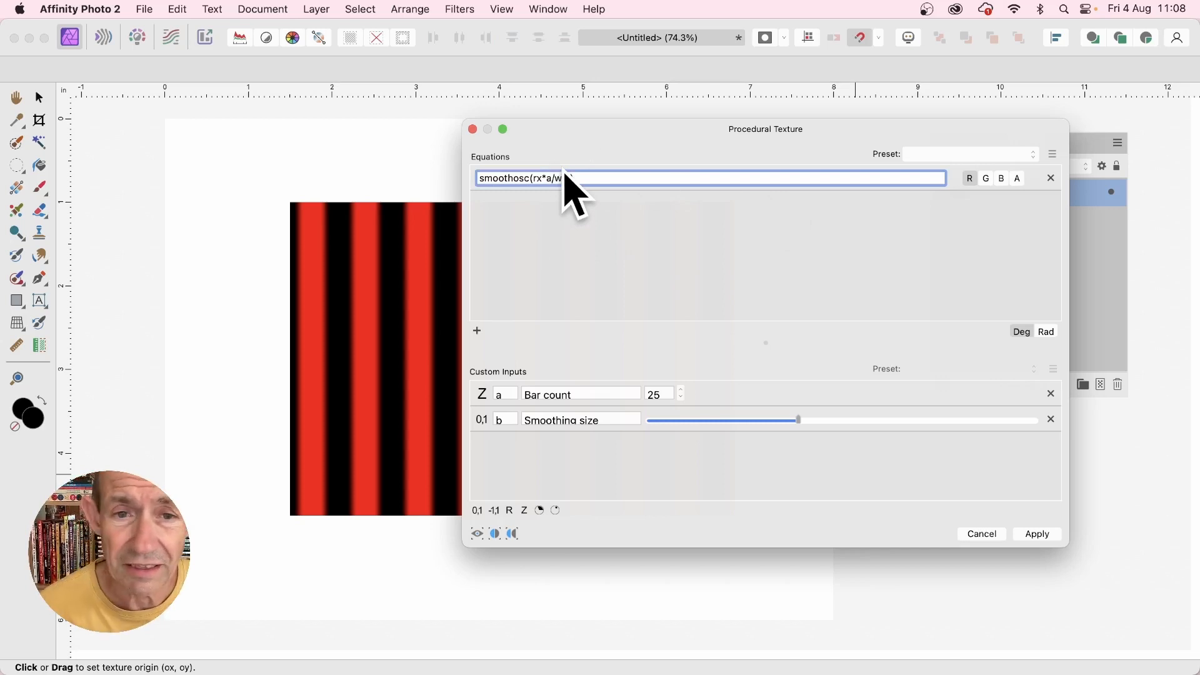
{"action": "left_click", "coordinate": [532, 179]}
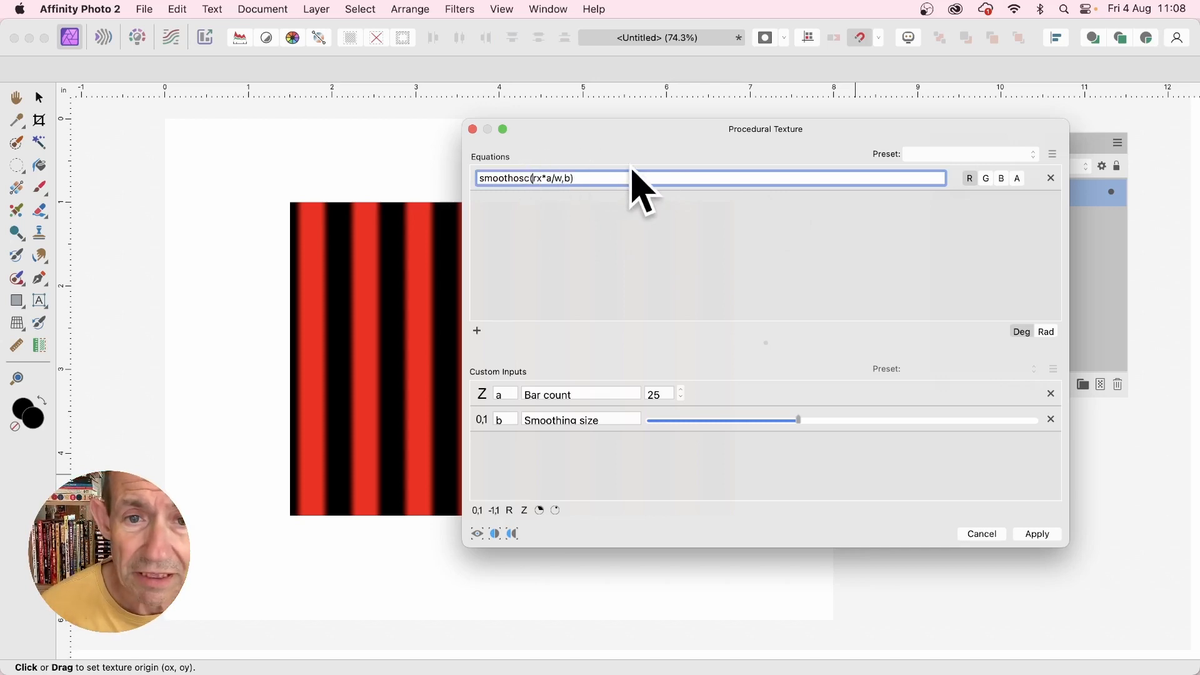
{"action": "type", "text": "(rx"}
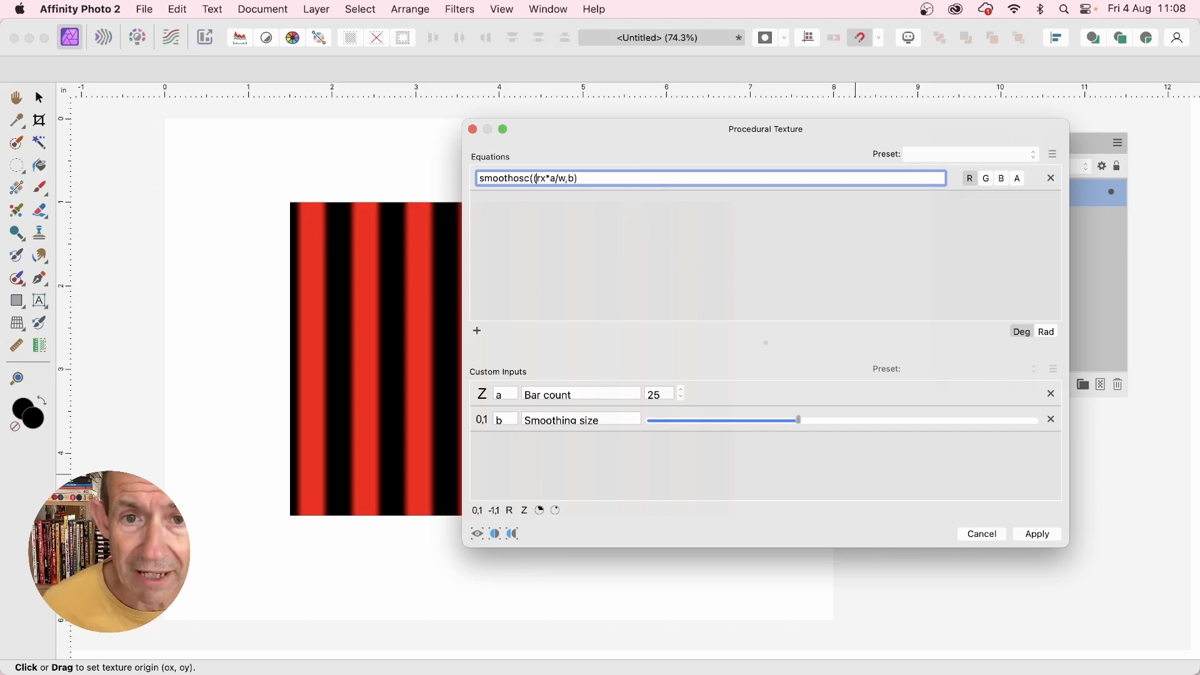
{"action": "type", "text": "-ry)"}
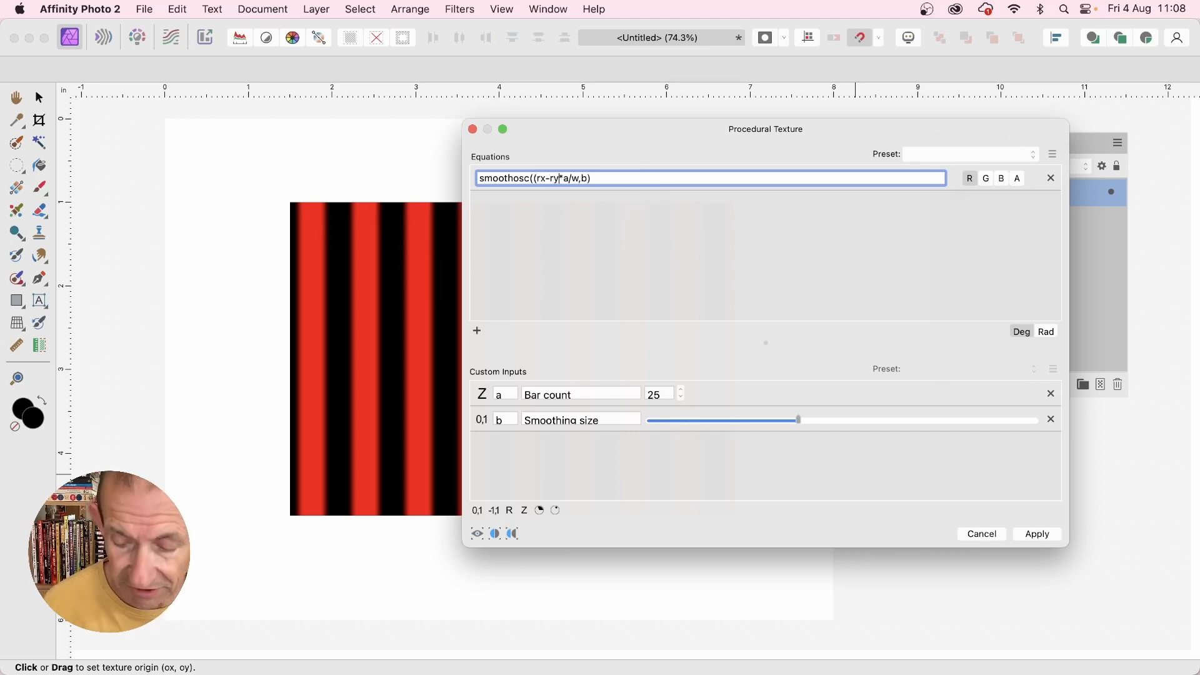
{"action": "key", "text": "Return"}
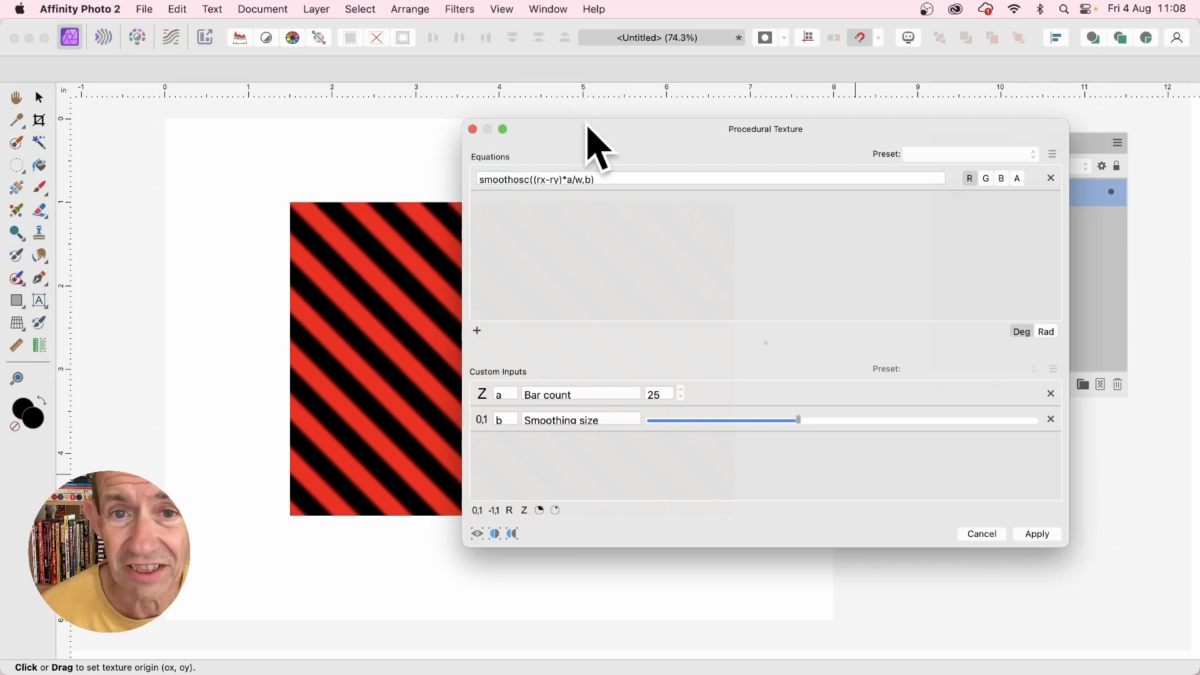
Step: Extend the equation by subtracting a copy of itself, giving smoothosc((rx-ry)*a/w,b)-smoothosc((rx-ry)*a/w,b)
{"action": "left_click_drag", "start_coordinate": [588, 128], "coordinate": [697, 135]}
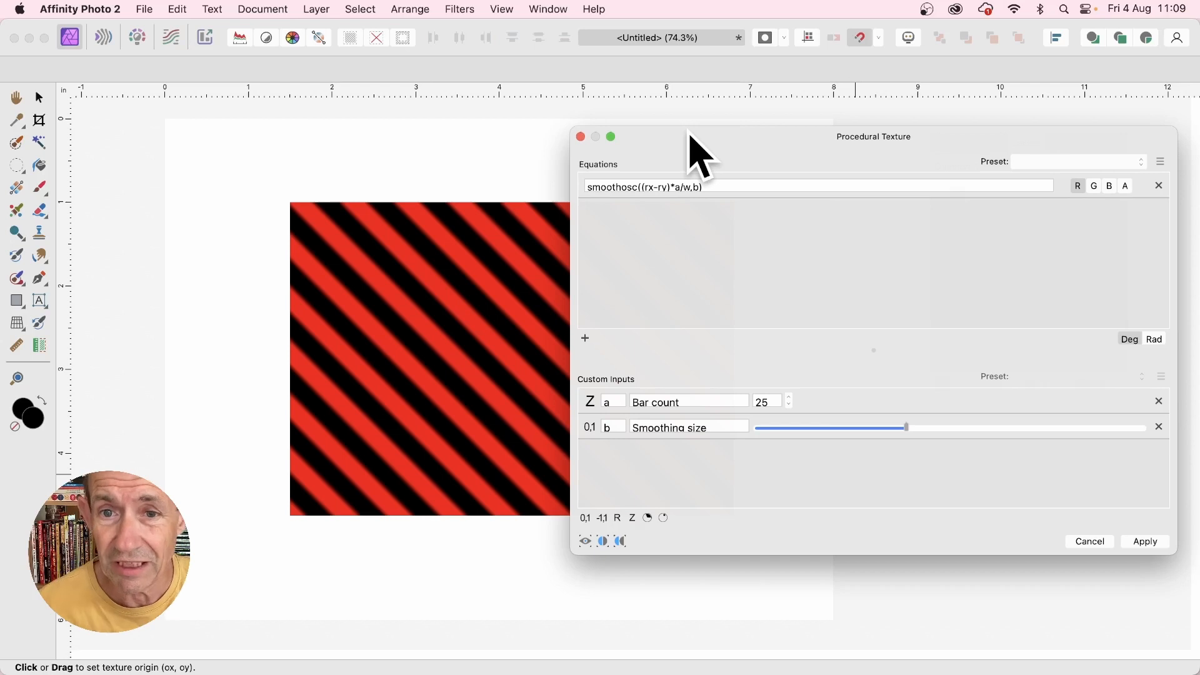
{"action": "left_click_drag", "start_coordinate": [723, 185], "coordinate": [589, 184]}
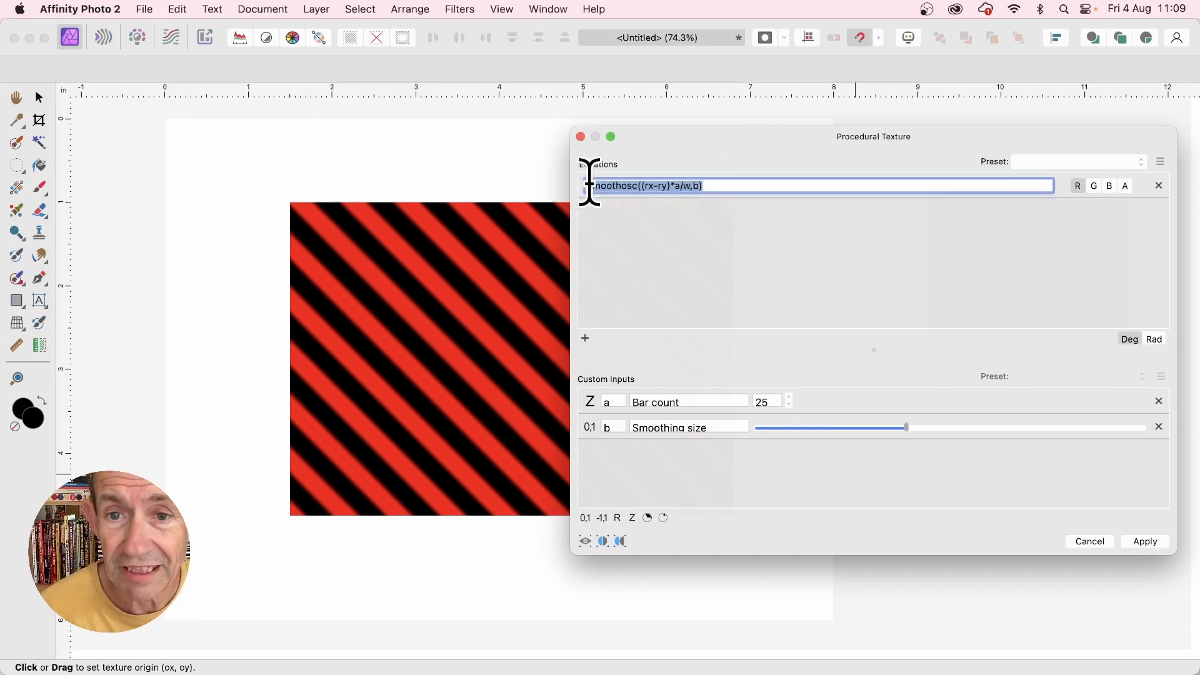
{"action": "key", "text": "super+c"}
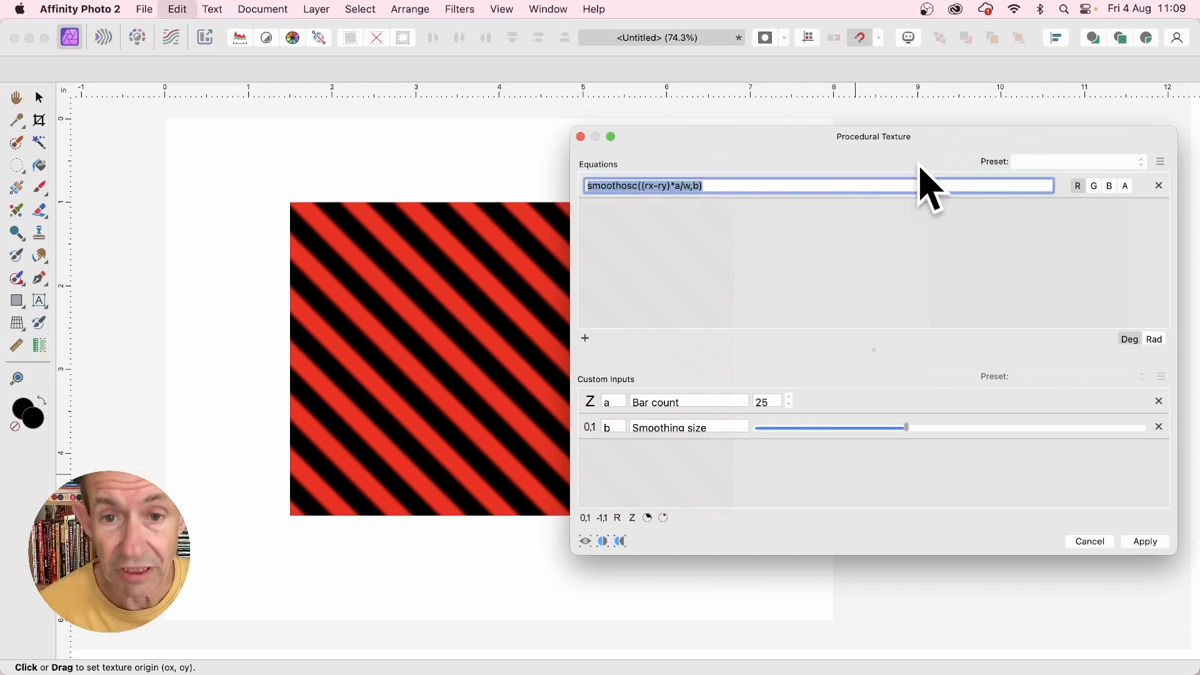
{"action": "left_click", "coordinate": [727, 186]}
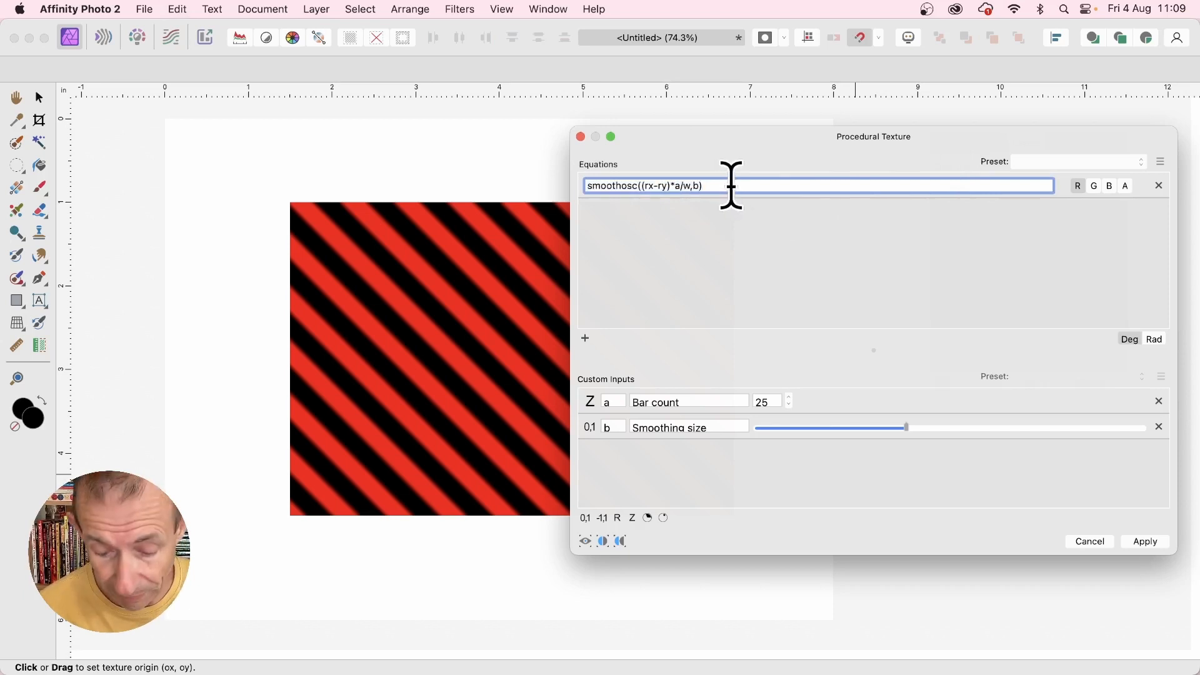
{"action": "type", "text": "-"}
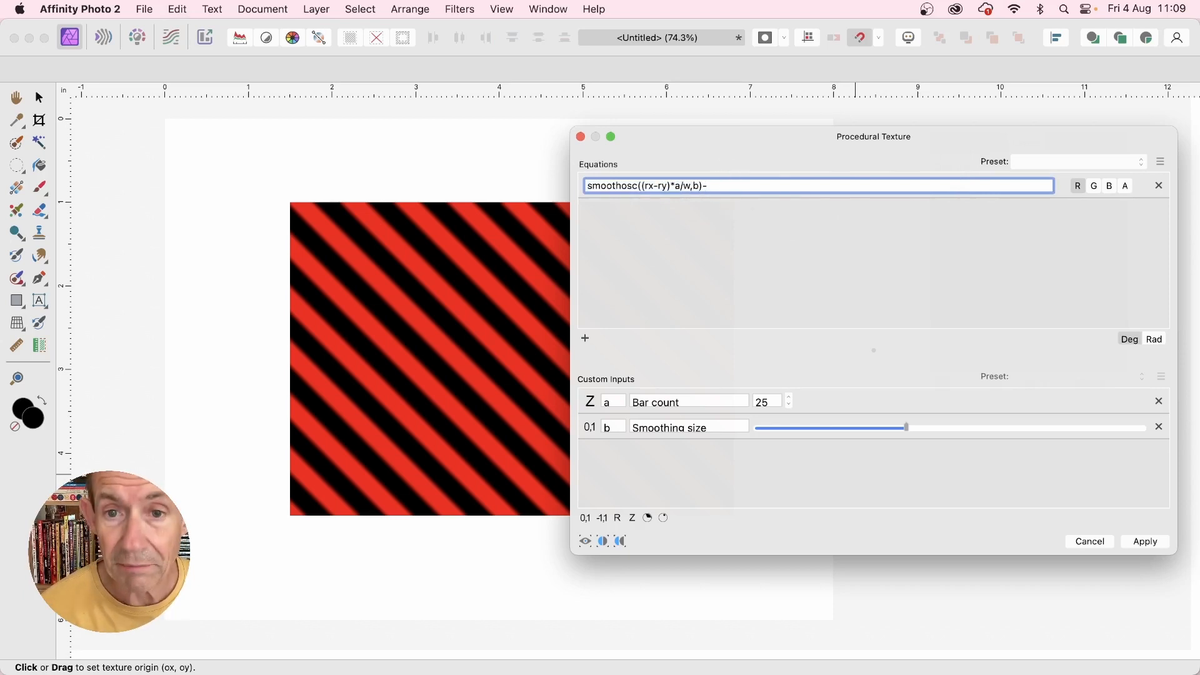
{"action": "key", "text": "super+v"}
{"action": "key", "text": "Return"}
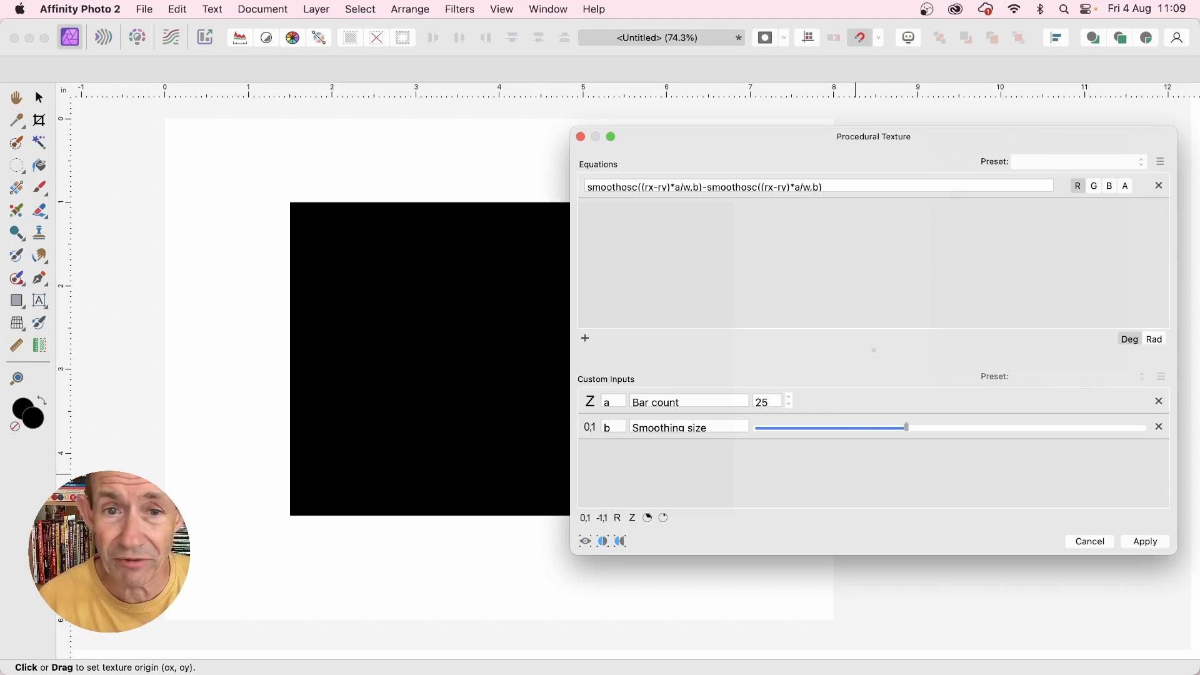
Step: Insert w- before rx in the second smoothosc term so that it reads smoothosc((w-rx-ry)*a/w,b)
{"action": "left_click_drag", "start_coordinate": [865, 188], "coordinate": [568, 156]}
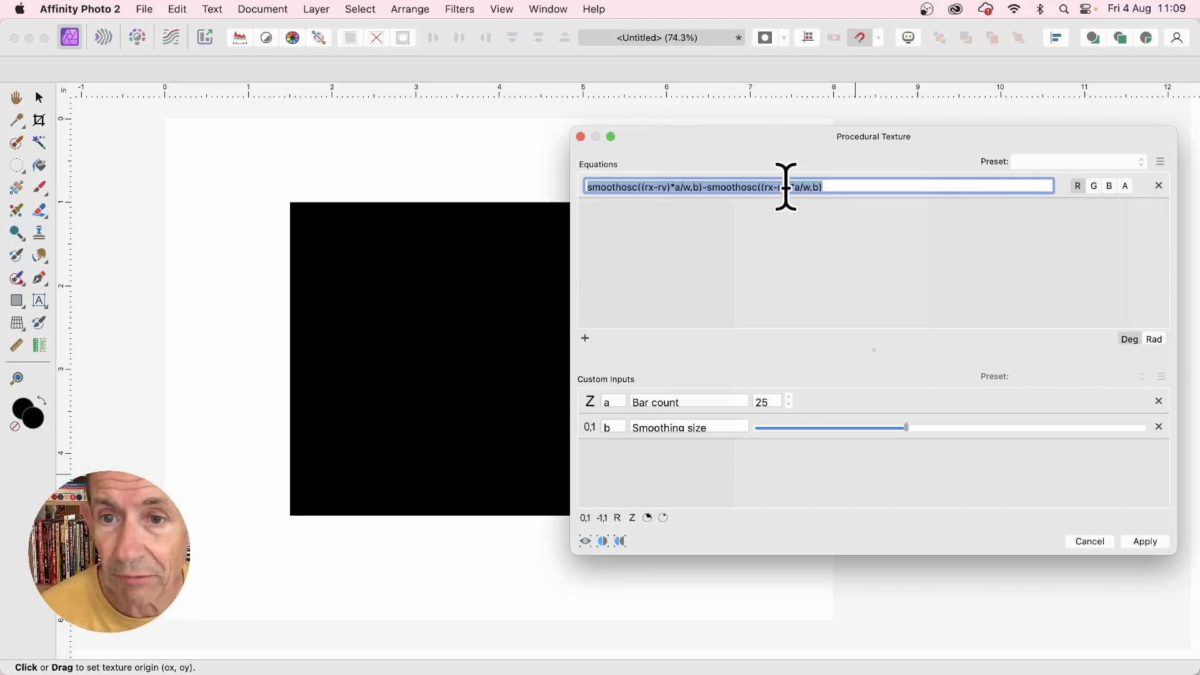
{"action": "left_click", "coordinate": [834, 186]}
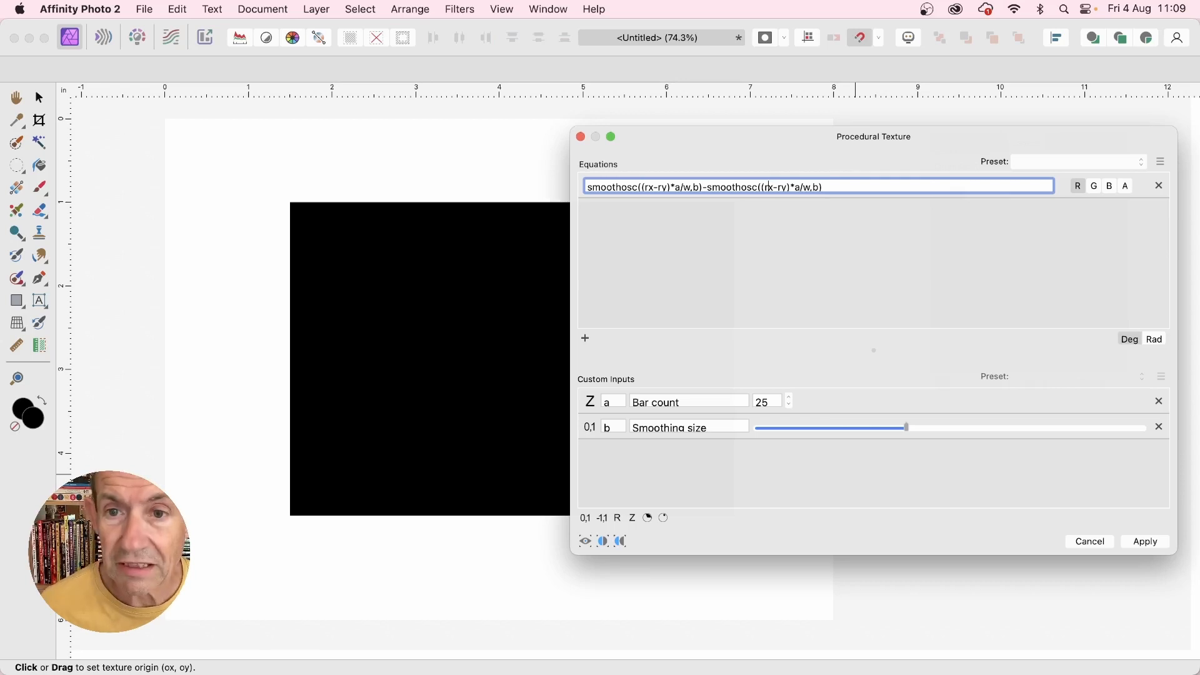
{"action": "left_click", "coordinate": [769, 187]}
{"action": "type", "text": "w-"}
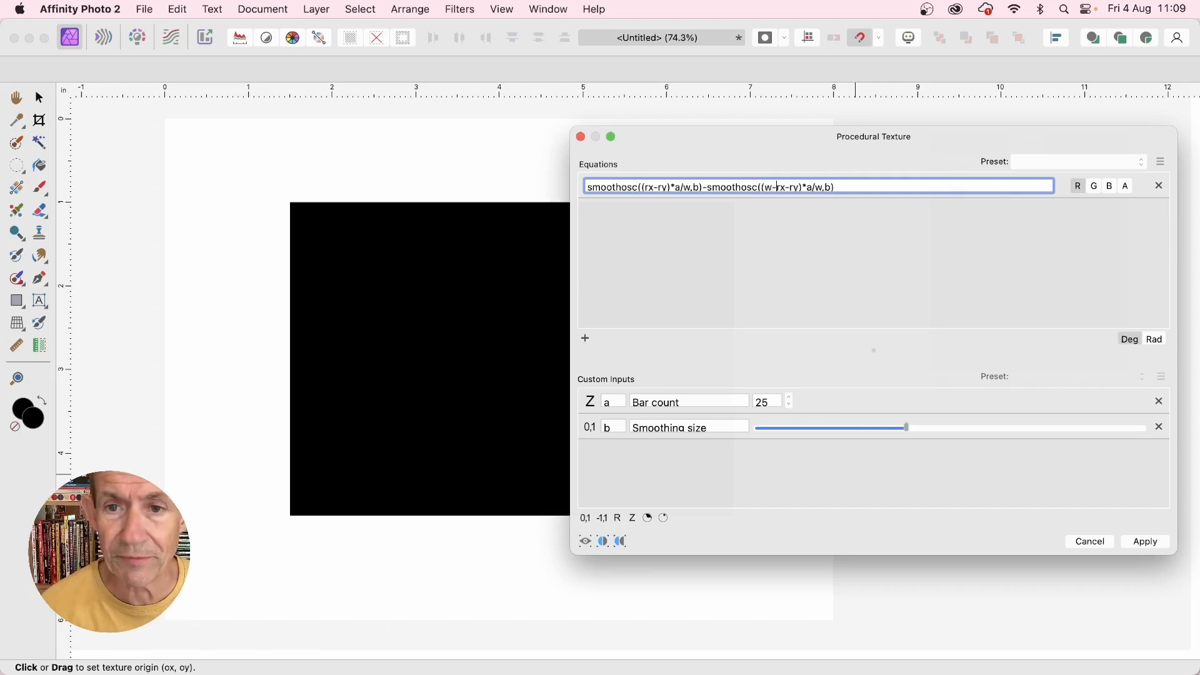
{"action": "key", "text": "Return"}
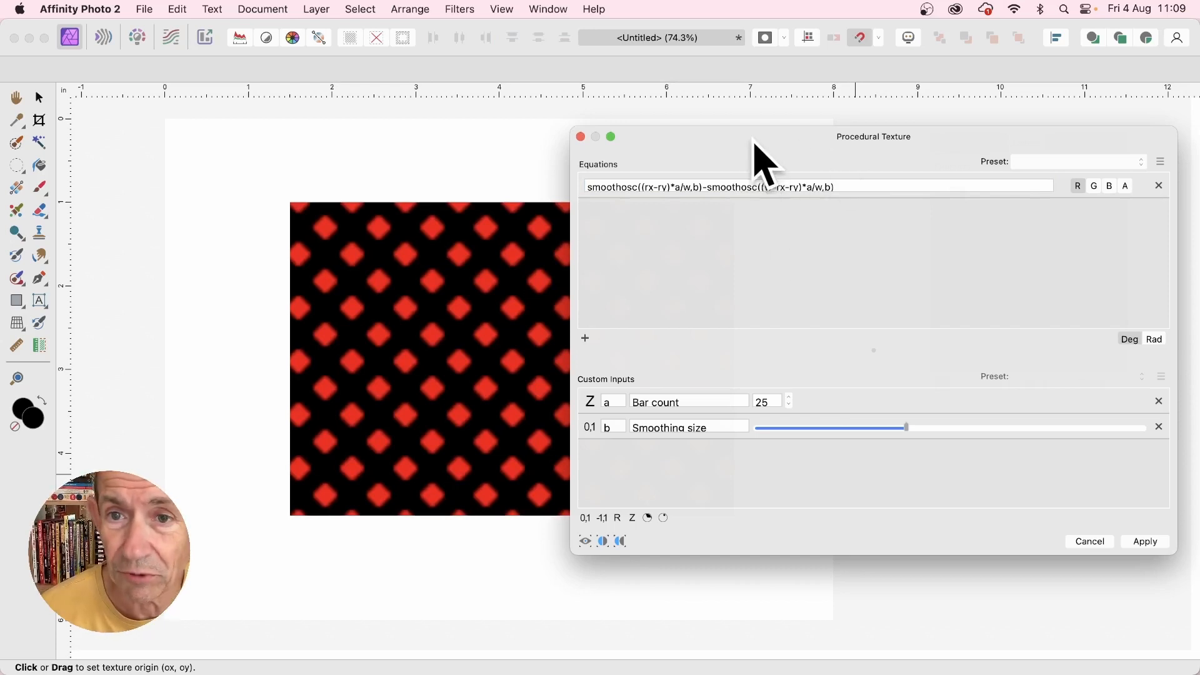
Step: Reposition the dialog to reveal the pattern and set the Bar count to 17
{"action": "left_click_drag", "start_coordinate": [755, 141], "coordinate": [892, 171]}
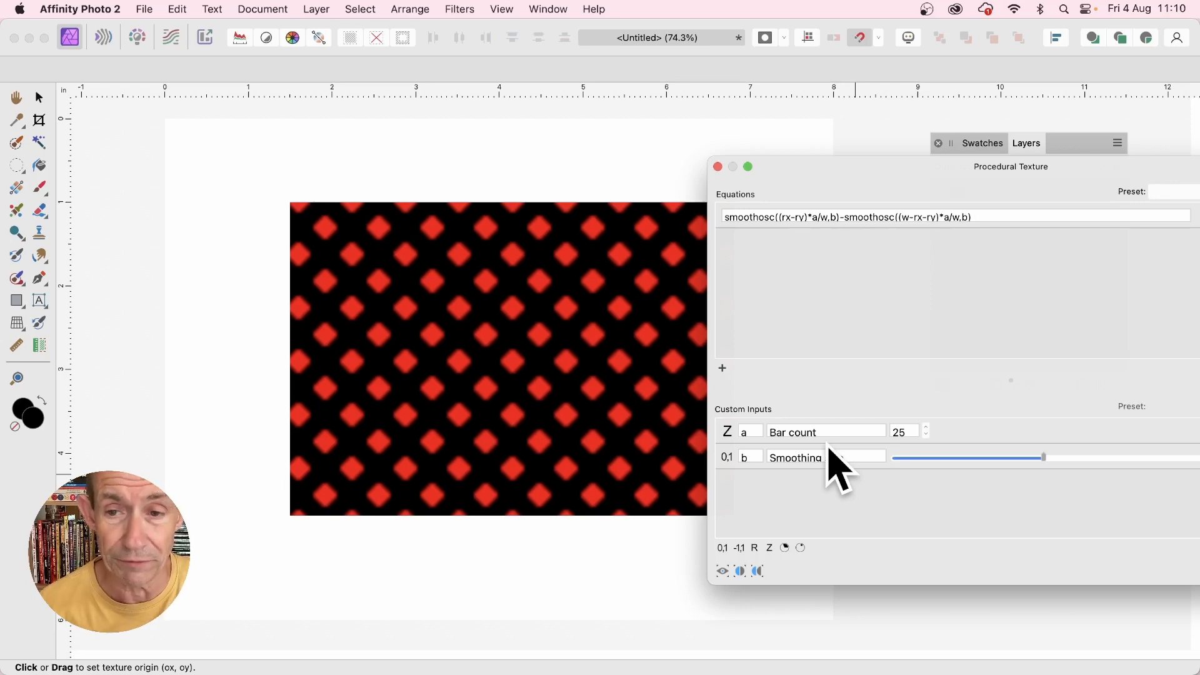
{"action": "left_click_drag", "start_coordinate": [854, 170], "coordinate": [632, 150]}
{"action": "scroll", "coordinate": [707, 415], "scroll_direction": "down", "scroll_amount": 8}
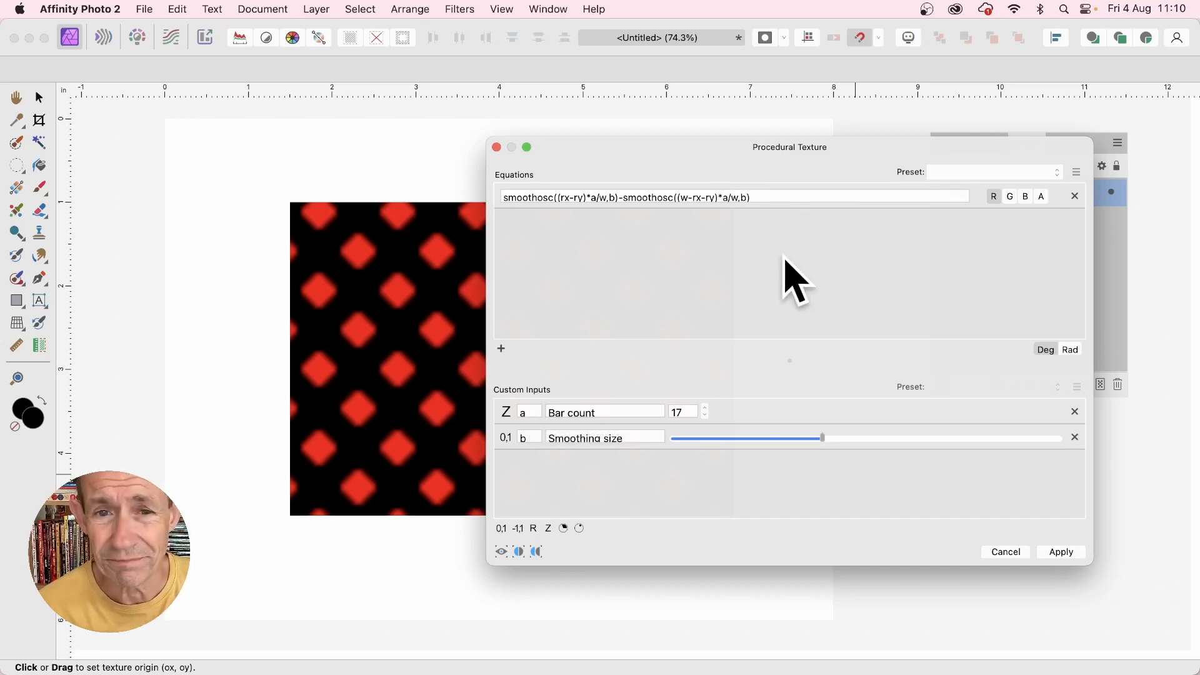
Step: Add two more equations for the green and blue channels and paste the red equation into the green one
{"action": "left_click", "coordinate": [777, 196]}
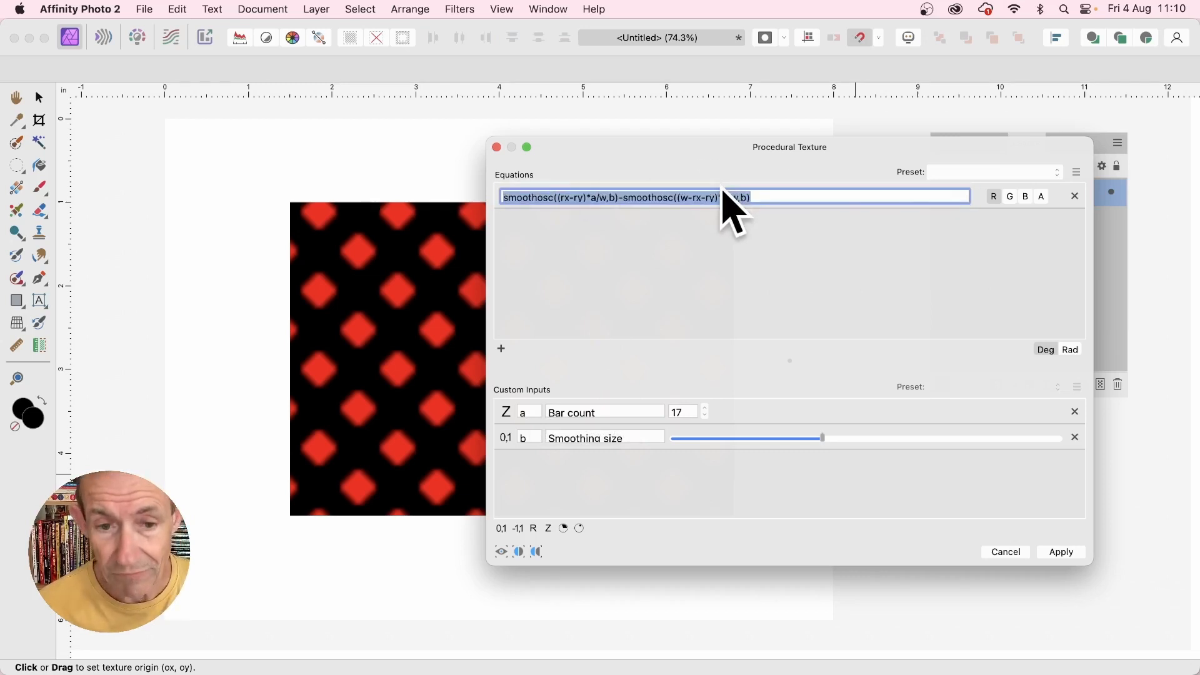
{"action": "left_click", "coordinate": [502, 350]}
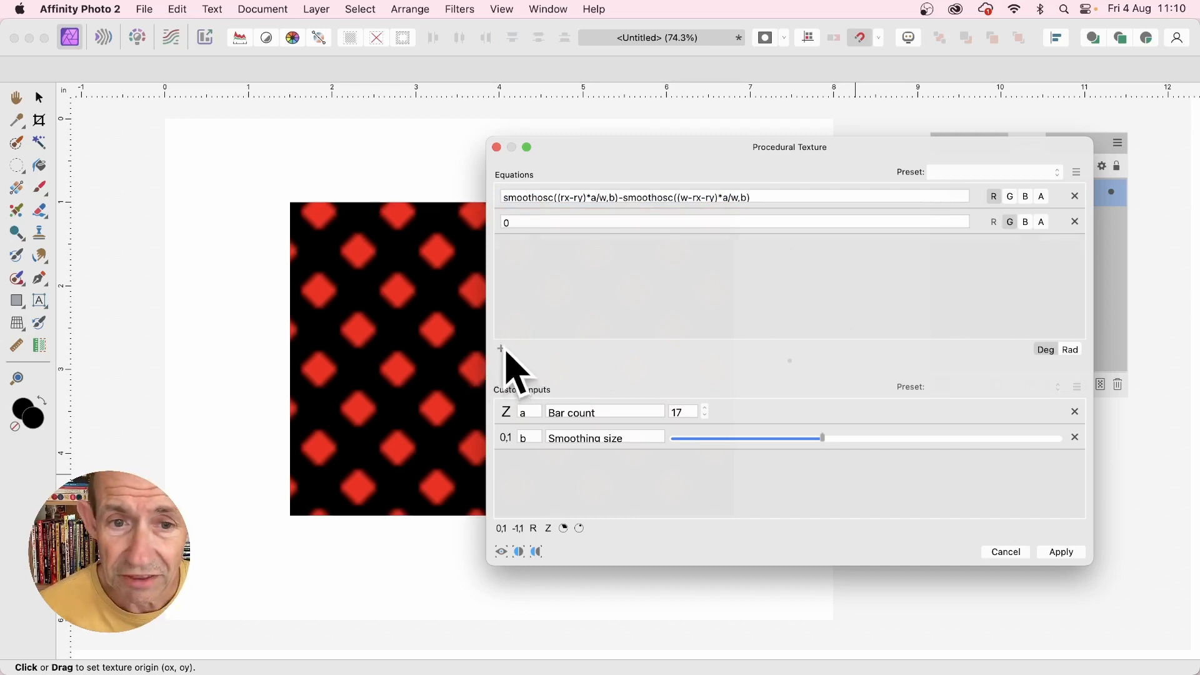
{"action": "left_click", "coordinate": [502, 350]}
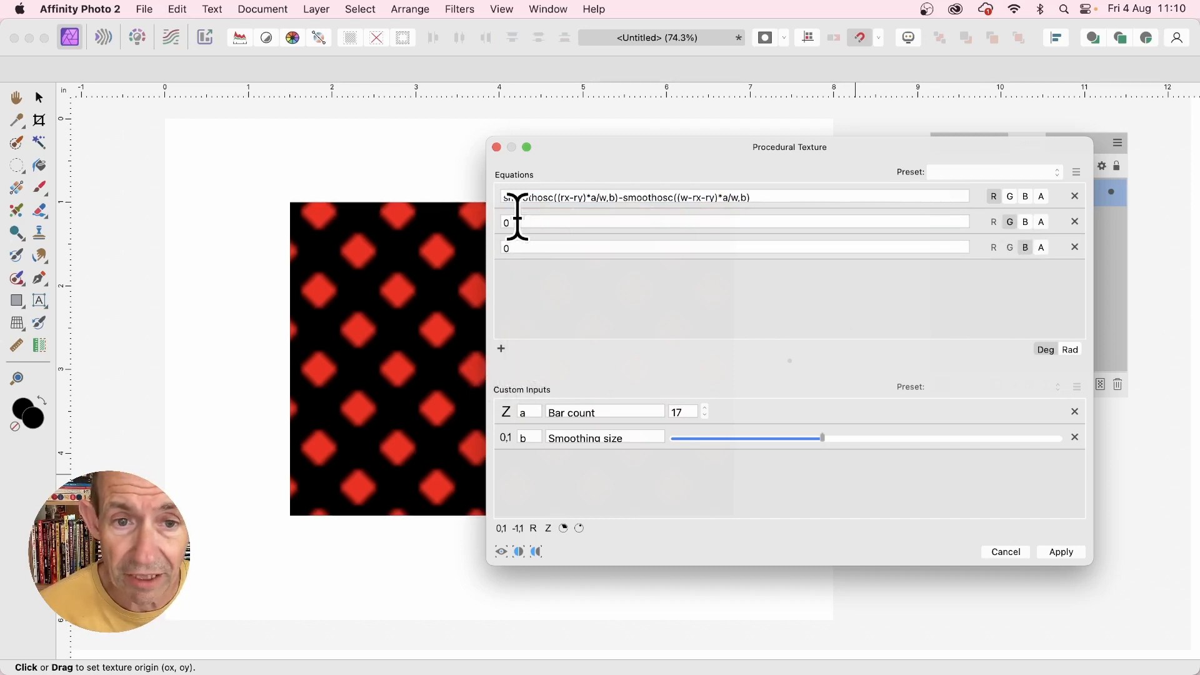
{"action": "left_click", "coordinate": [495, 221]}
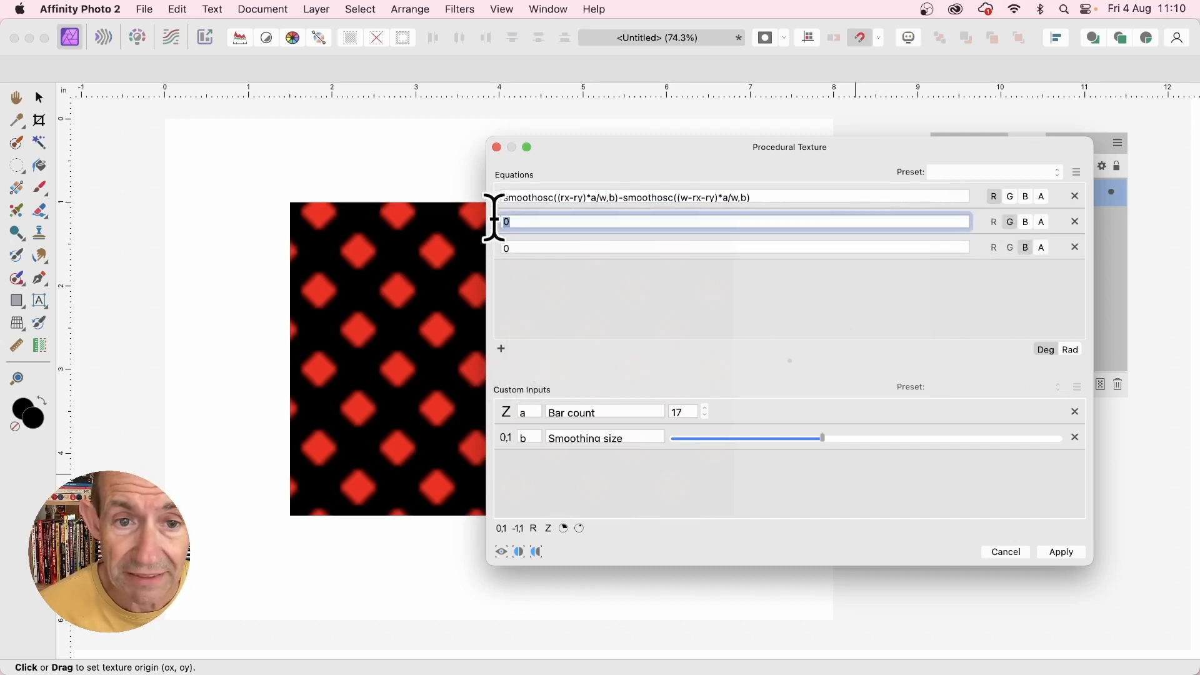
{"action": "key", "text": "super+v"}
Step: Paste the same smoothosc equation into the third row and keep it assigned to the B channel
{"action": "left_click", "coordinate": [509, 247]}
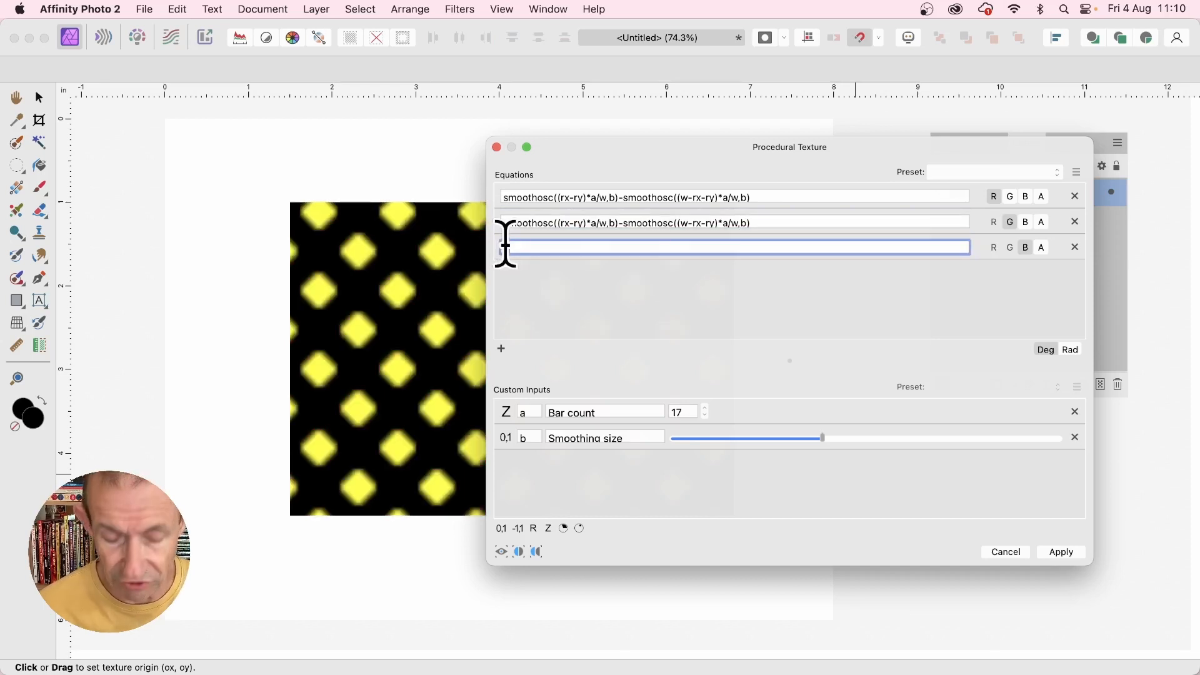
{"action": "key", "text": "super+v"}
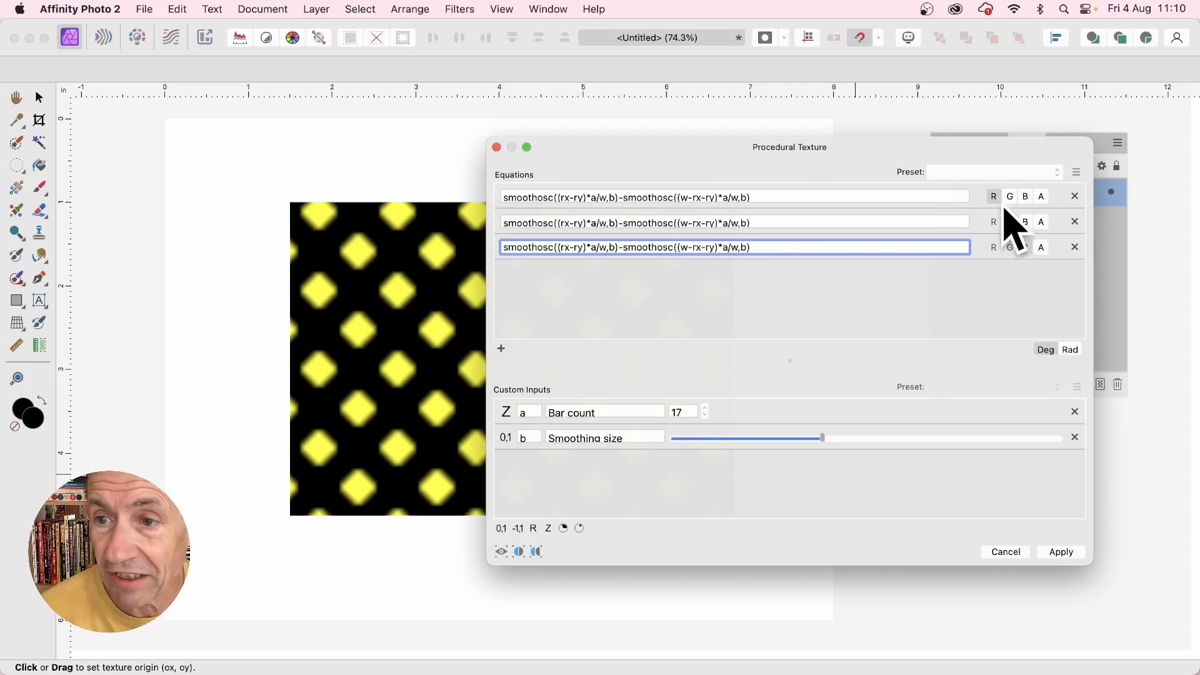
{"action": "left_click", "coordinate": [1027, 248]}
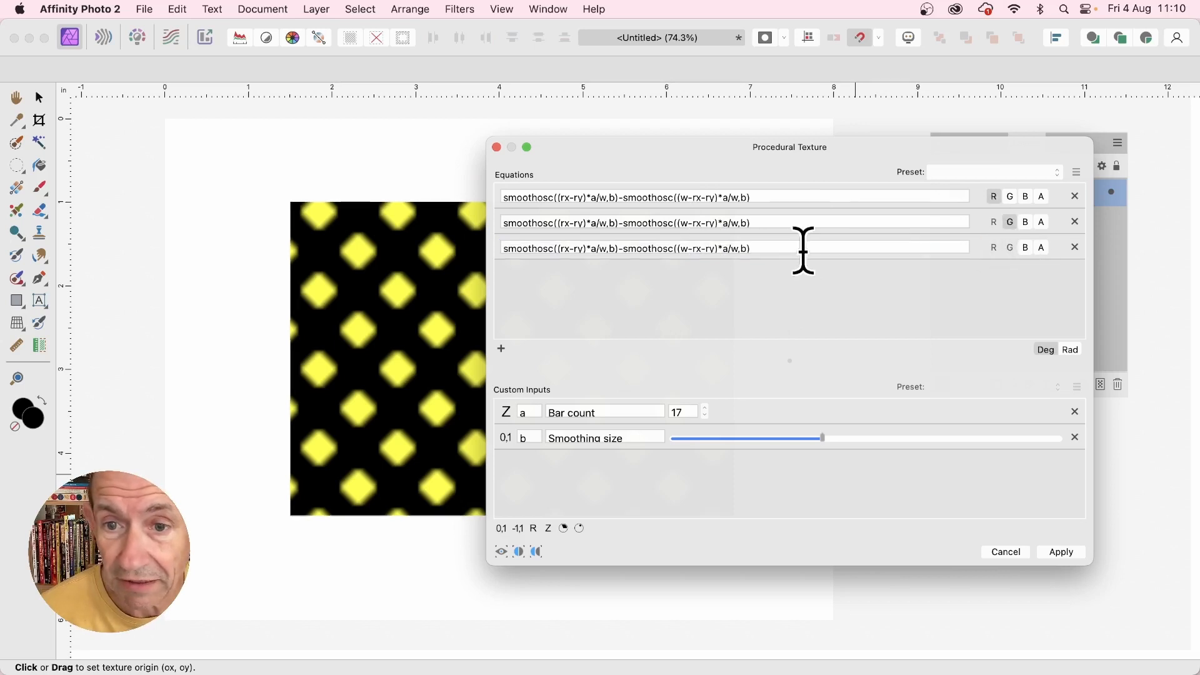
{"action": "left_click", "coordinate": [804, 249]}
{"action": "left_click", "coordinate": [777, 223]}
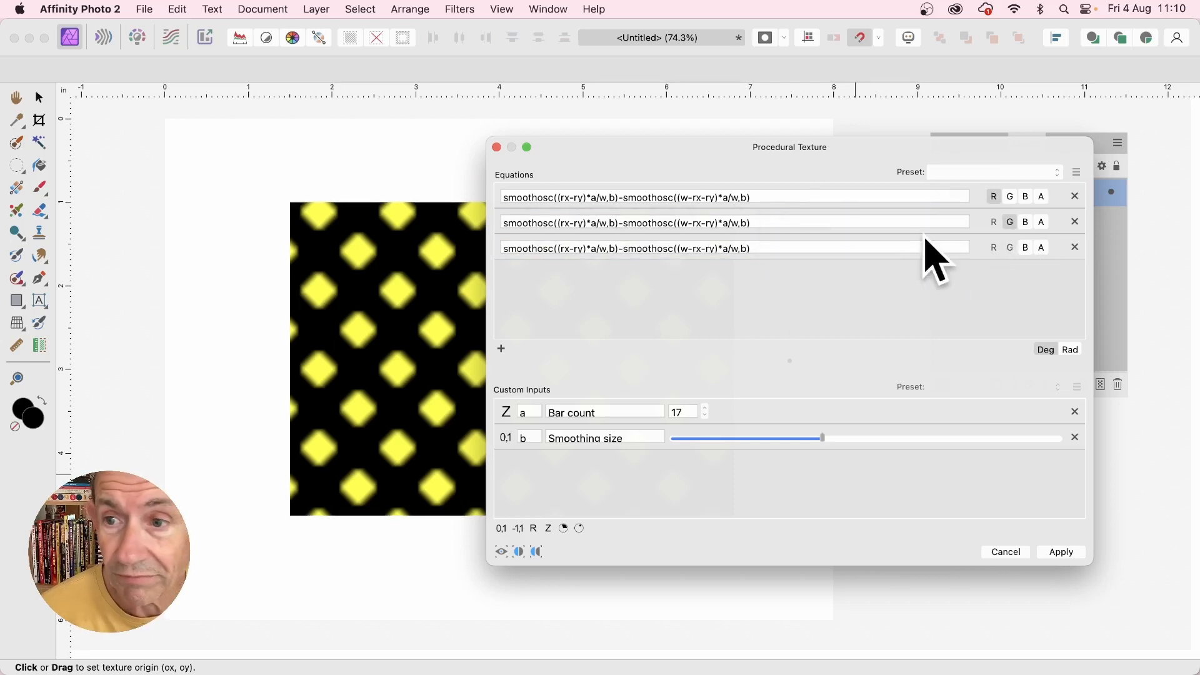
{"action": "left_click", "coordinate": [1026, 248]}
{"action": "left_click", "coordinate": [1028, 251]}
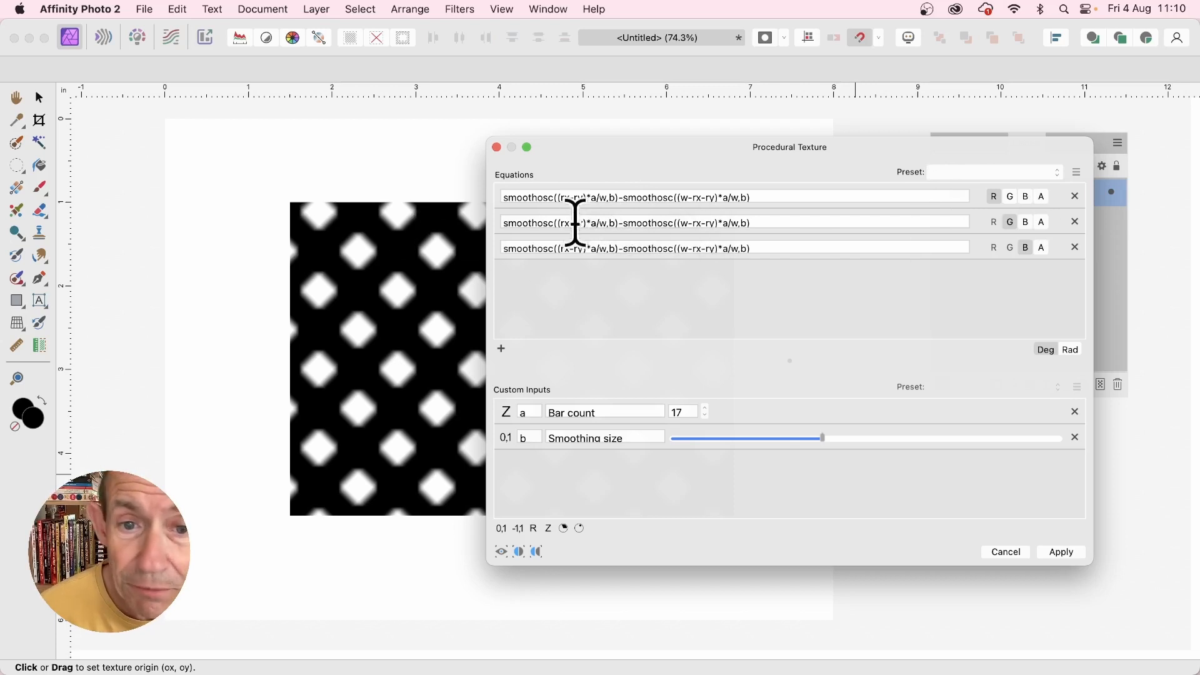
Step: Insert -200 after ry in the red equation's second term so that it reads smoothosc((w-rx-ry-200)*a/w,b)
{"action": "left_click", "coordinate": [715, 198]}
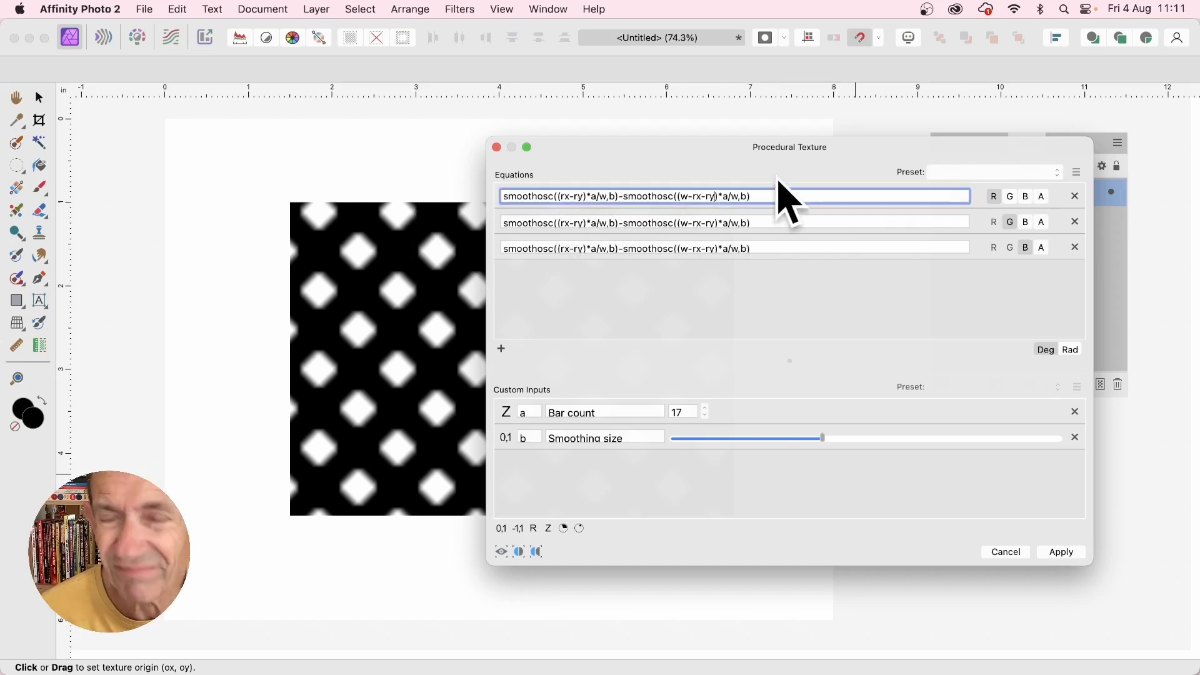
{"action": "type", "text": "-"}
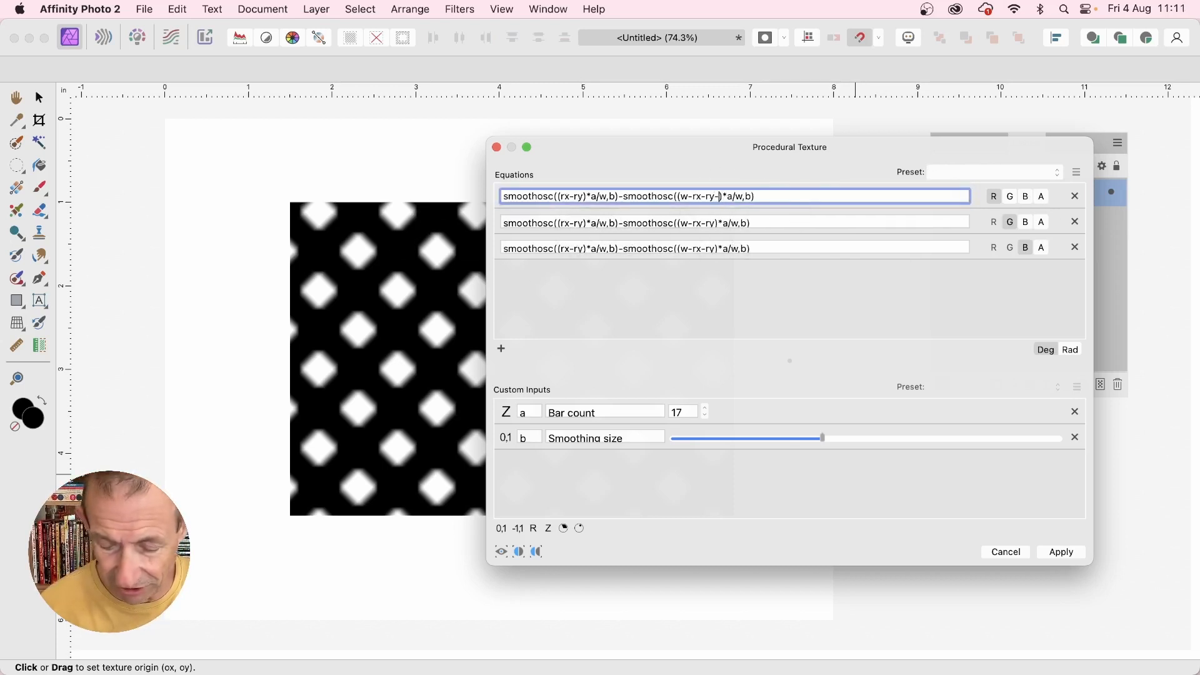
{"action": "type", "text": "200"}
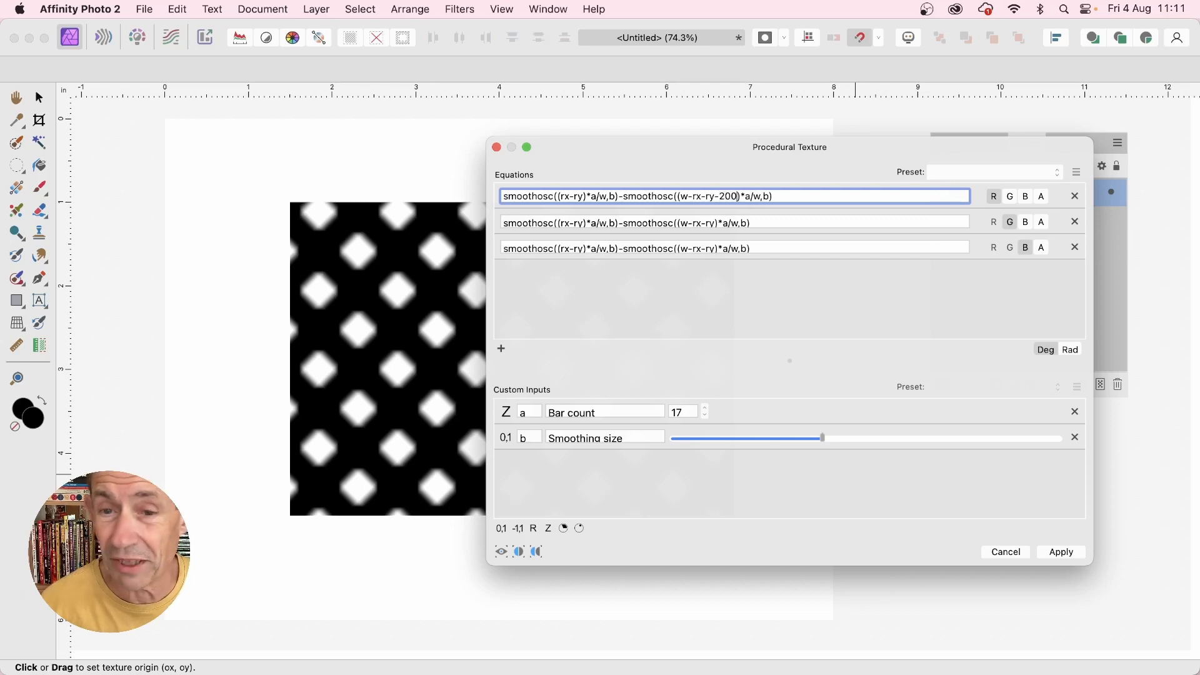
Step: Insert -100 after ry in the green equation's second term so that it reads smoothosc((w-rx-ry-100)*a/w,b)
{"action": "left_click", "coordinate": [708, 222]}
{"action": "left_click", "coordinate": [719, 222]}
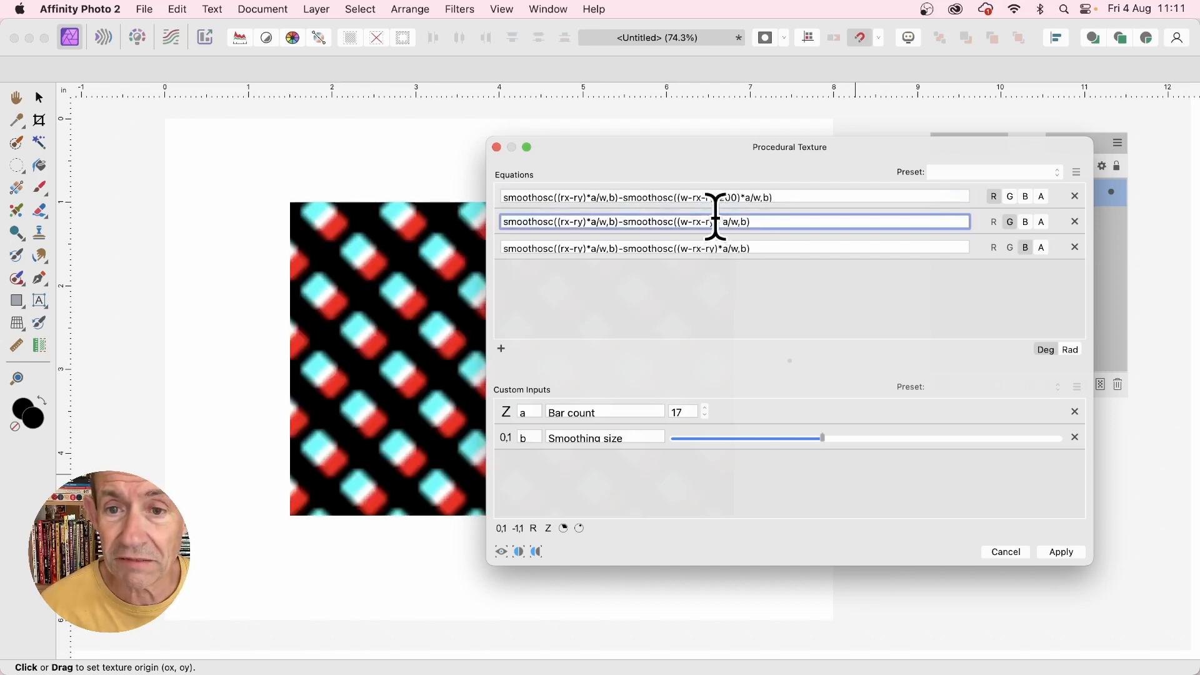
{"action": "type", "text": "-1"}
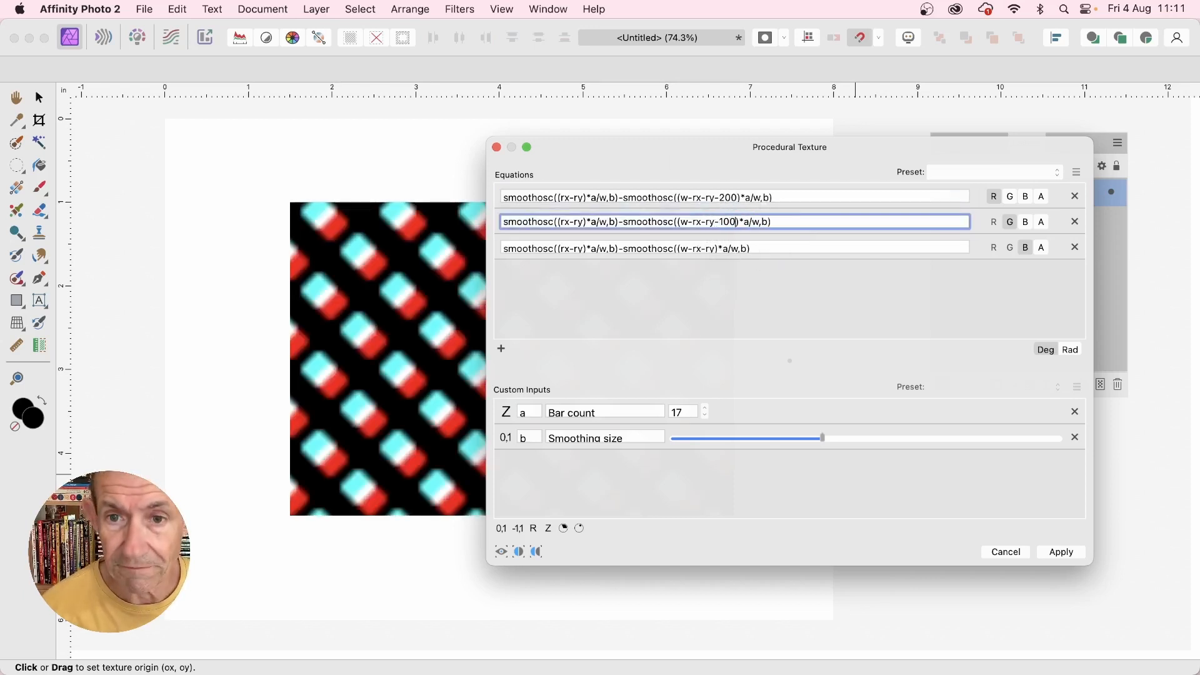
{"action": "type", "text": "00"}
{"action": "key", "text": "Return"}
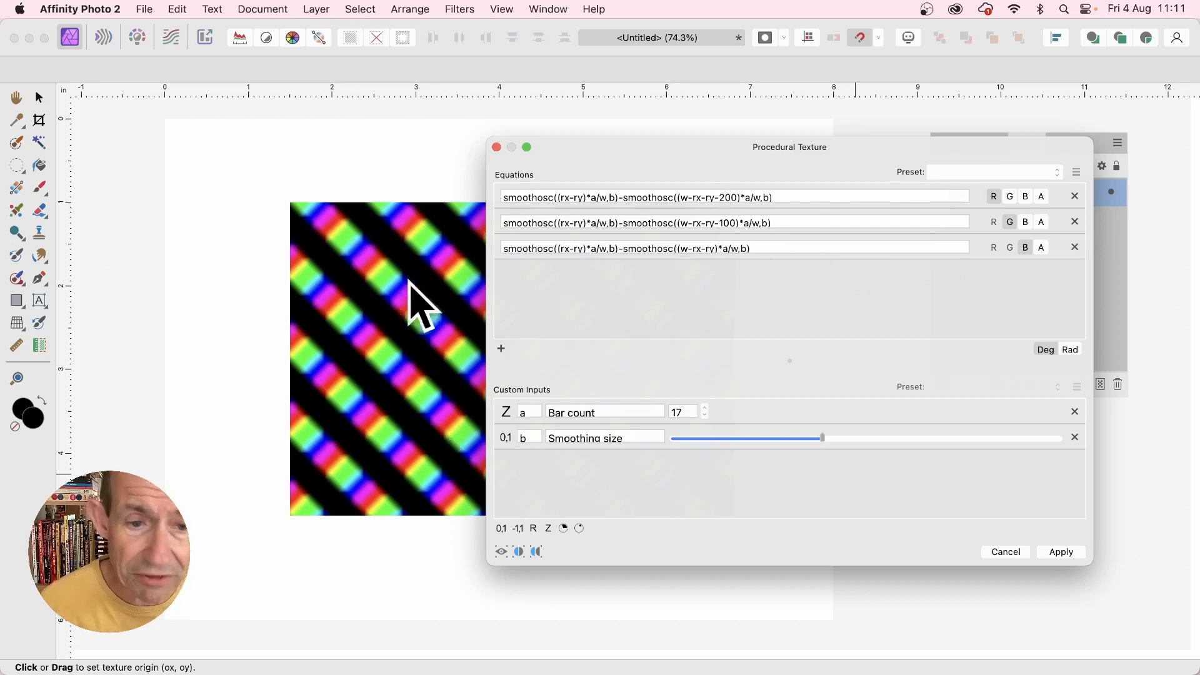
Step: Add two real-number custom inputs, setting c to 100 and d to 200
{"action": "left_click_drag", "start_coordinate": [718, 158], "coordinate": [905, 182]}
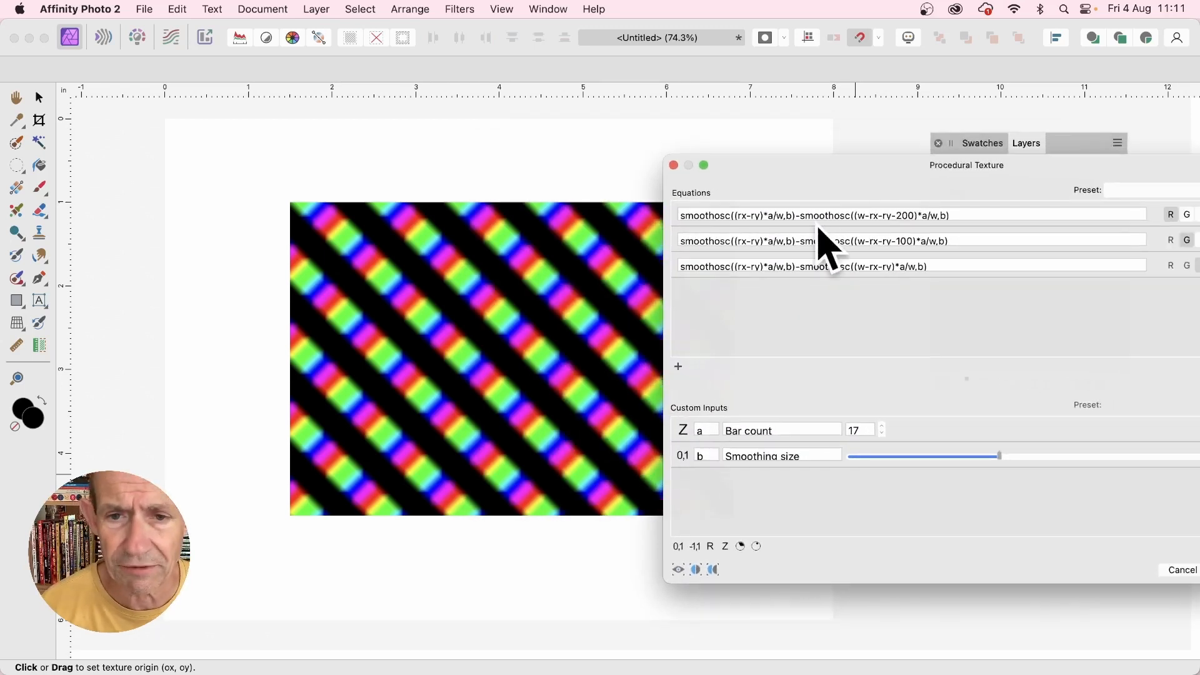
{"action": "left_click_drag", "start_coordinate": [835, 167], "coordinate": [624, 131]}
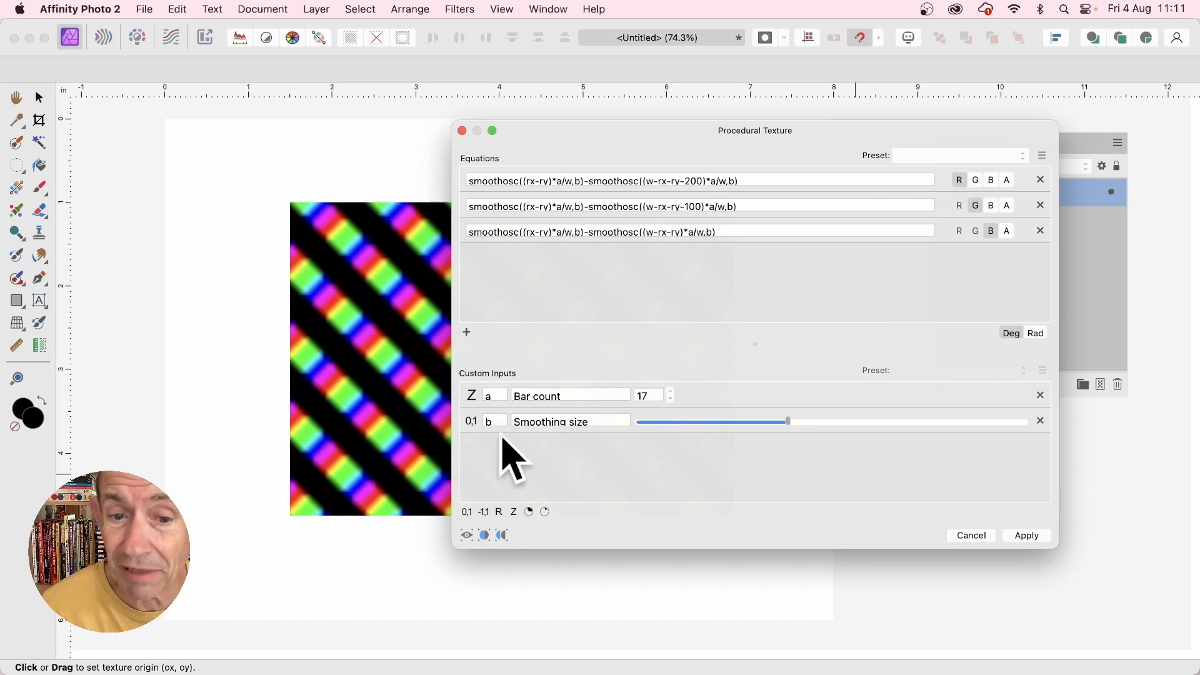
{"action": "left_click", "coordinate": [500, 514]}
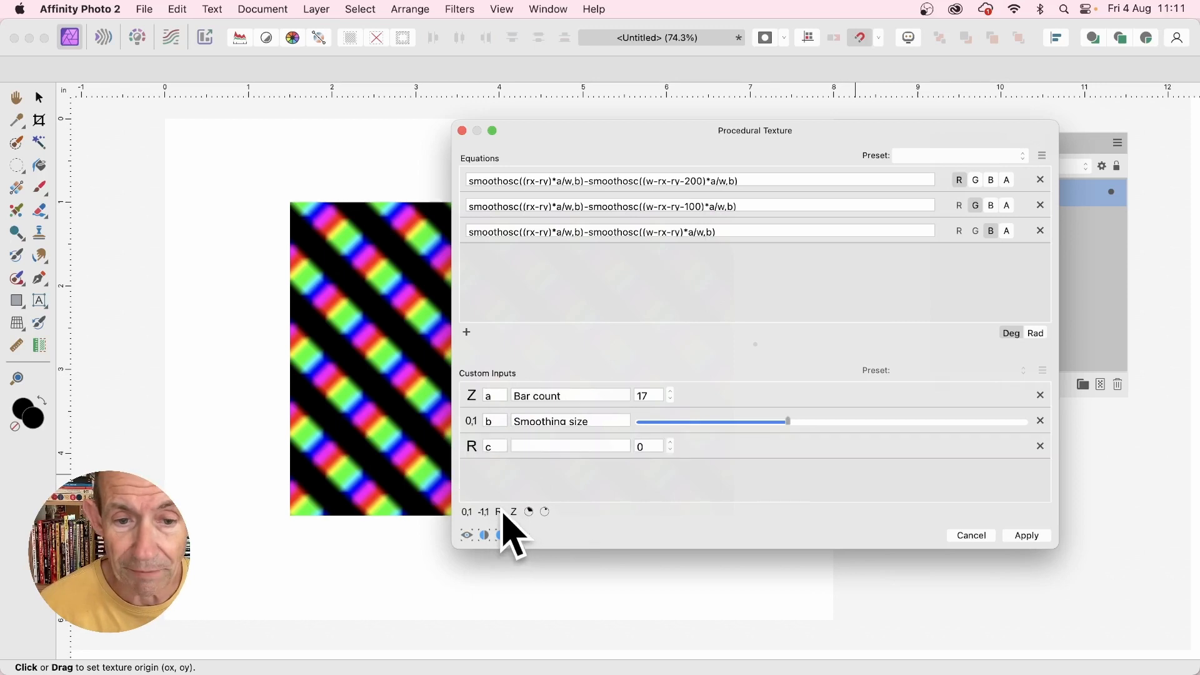
{"action": "left_click", "coordinate": [500, 514]}
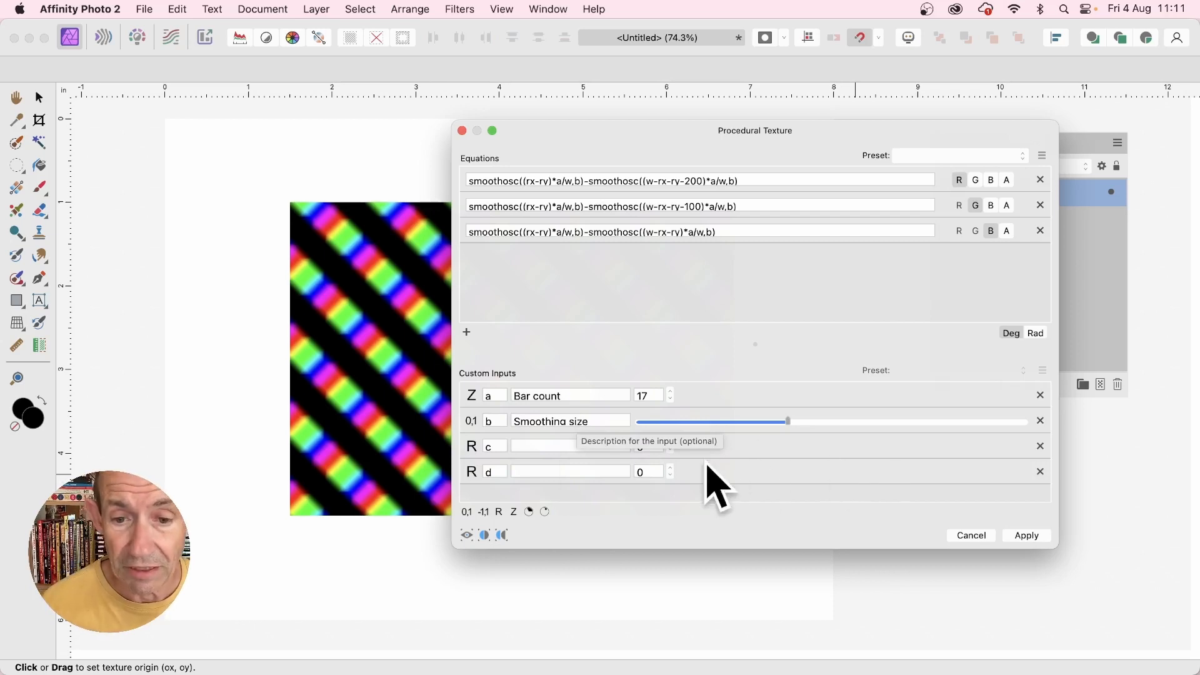
{"action": "left_click", "coordinate": [649, 447]}
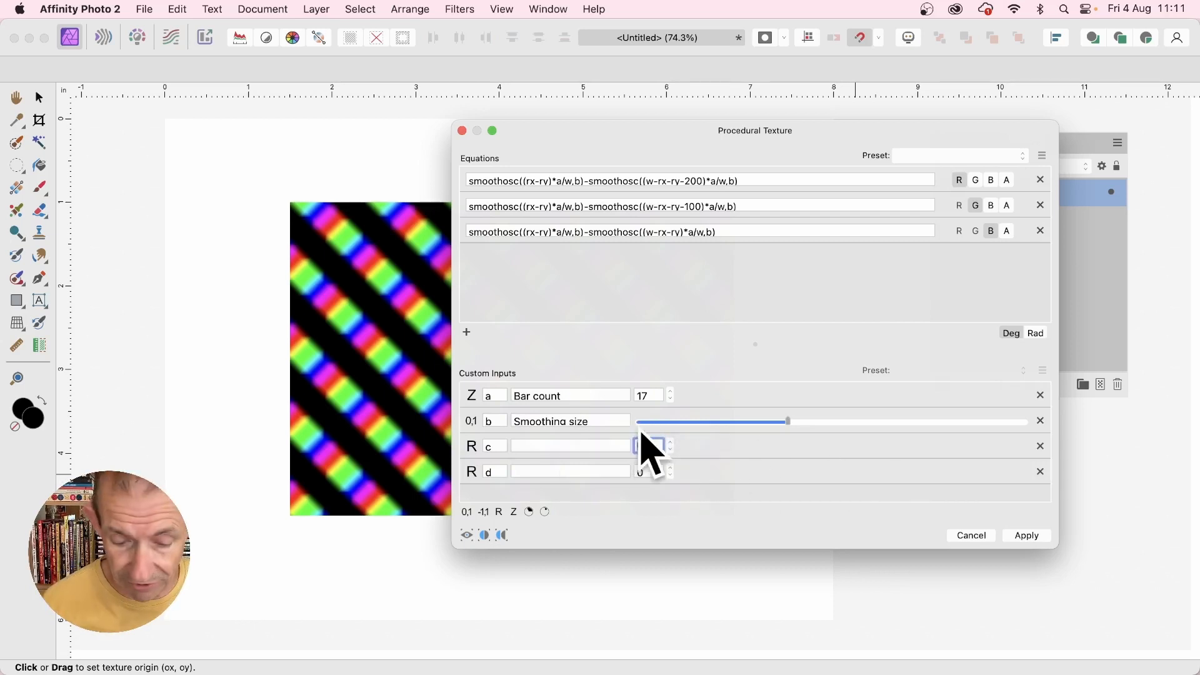
{"action": "type", "text": "100"}
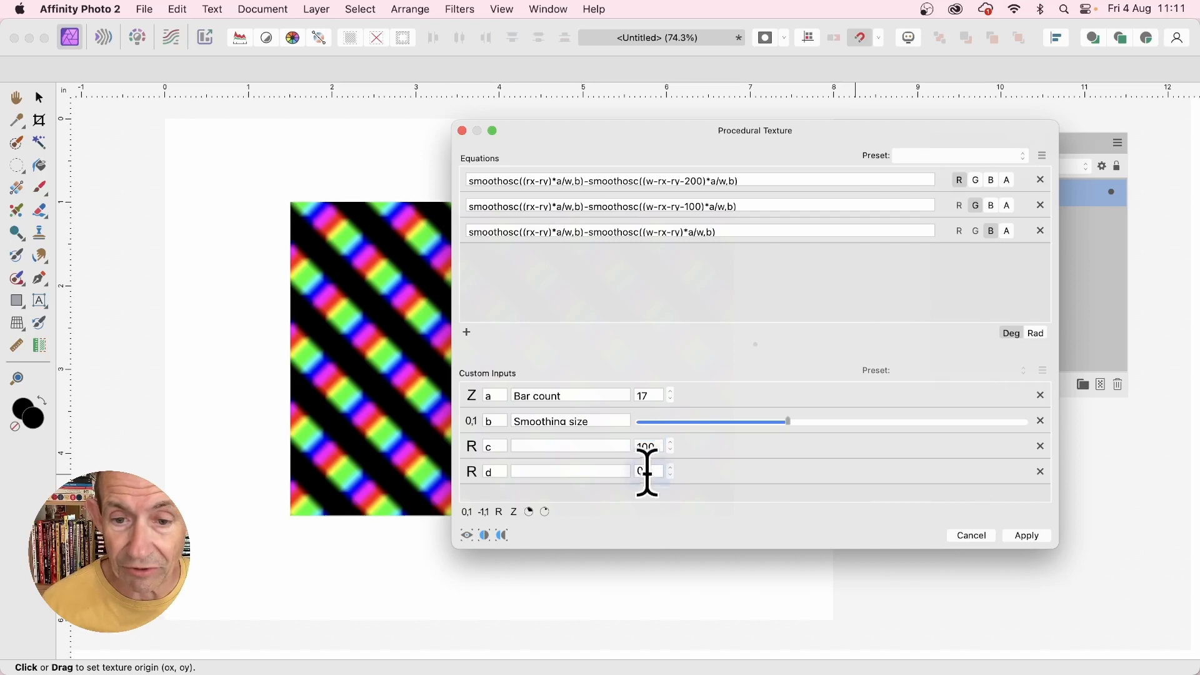
{"action": "left_click", "coordinate": [644, 472]}
{"action": "type", "text": "200"}
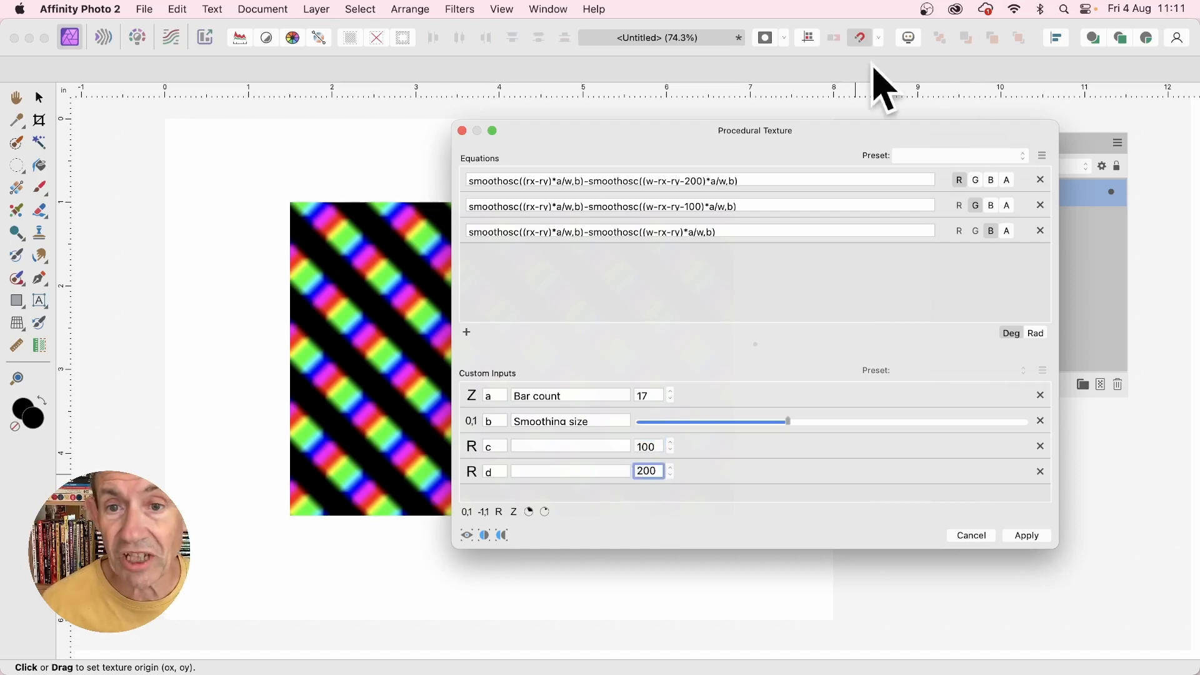
Step: Replace the constant 200 in the red equation with the custom input d
{"action": "left_click", "coordinate": [690, 180]}
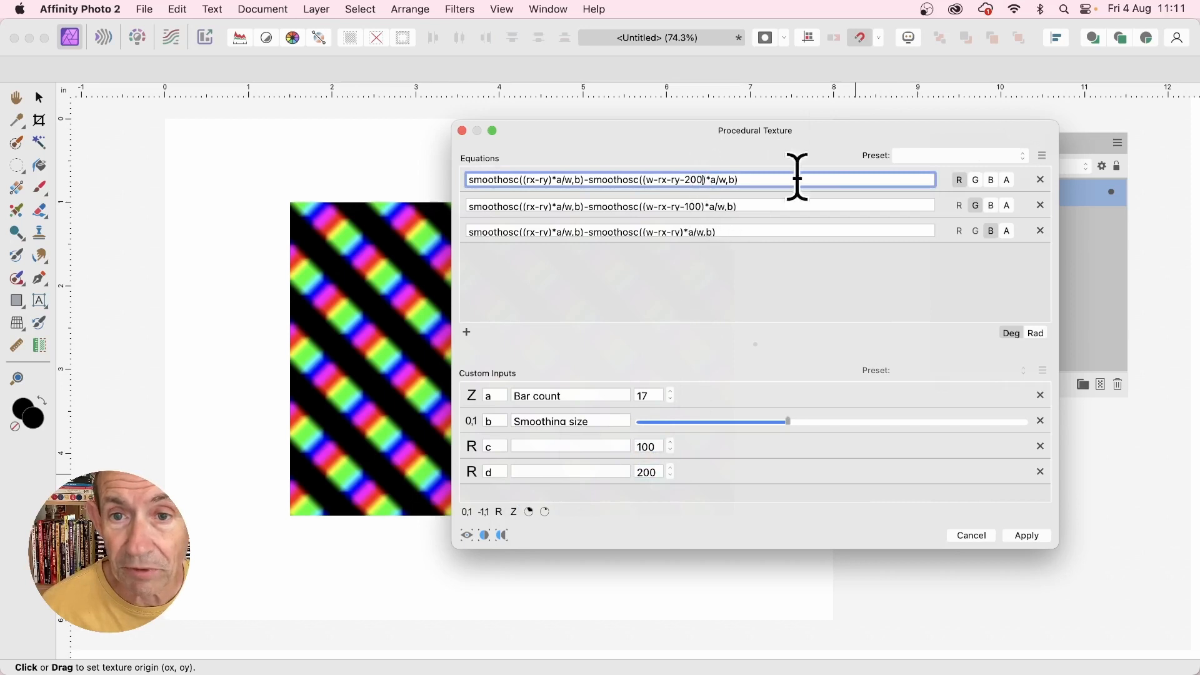
{"action": "key", "text": "BackSpace"}
{"action": "key", "text": "BackSpace"}
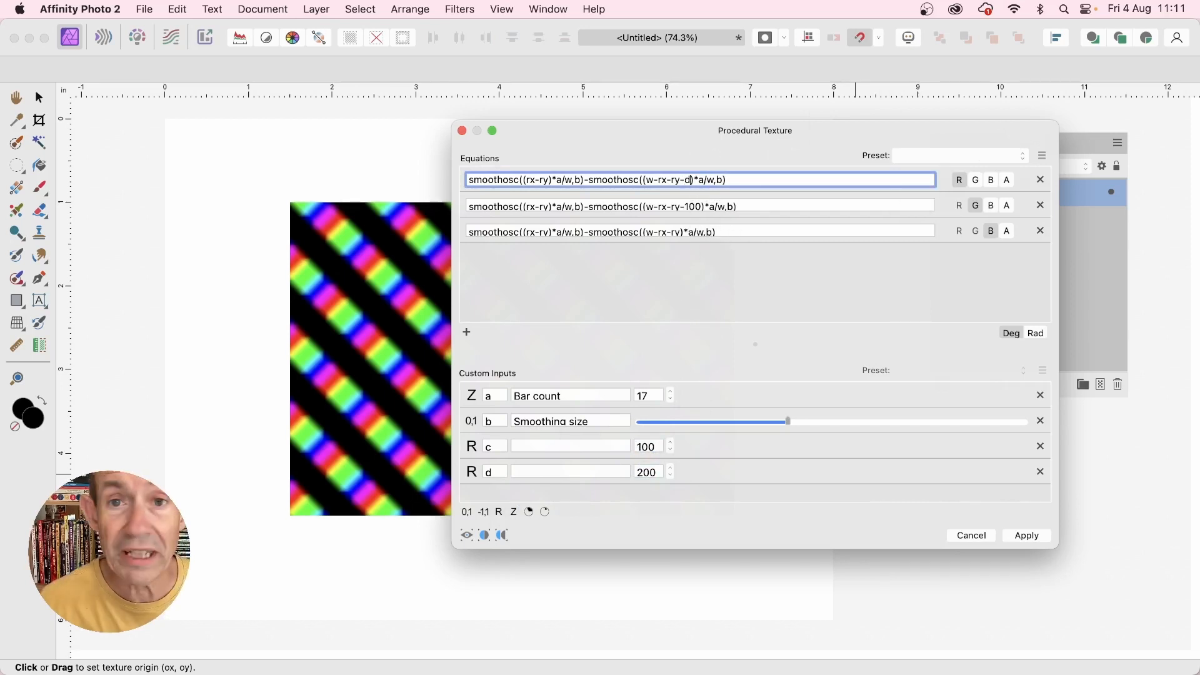
Step: Replace the constant 100 in the green equation with the custom input c
{"action": "left_click", "coordinate": [701, 206]}
{"action": "key", "text": "BackSpace"}
{"action": "key", "text": "BackSpace"}
{"action": "key", "text": "BackSpace"}
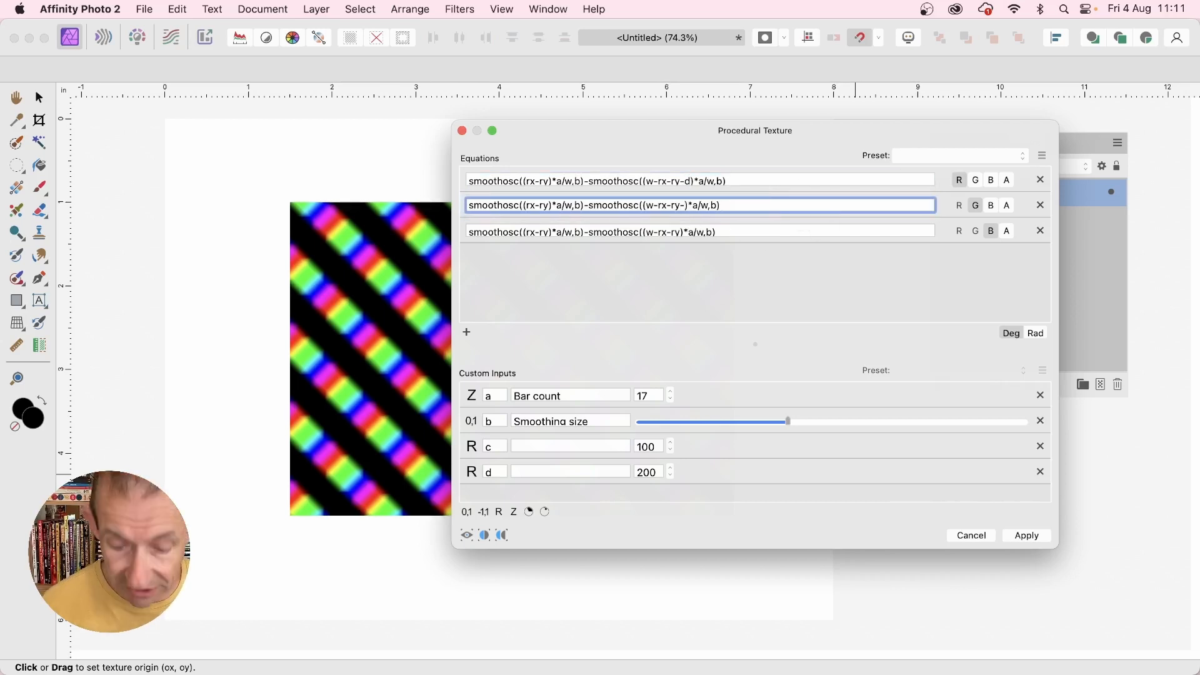
{"action": "key", "text": "Return"}
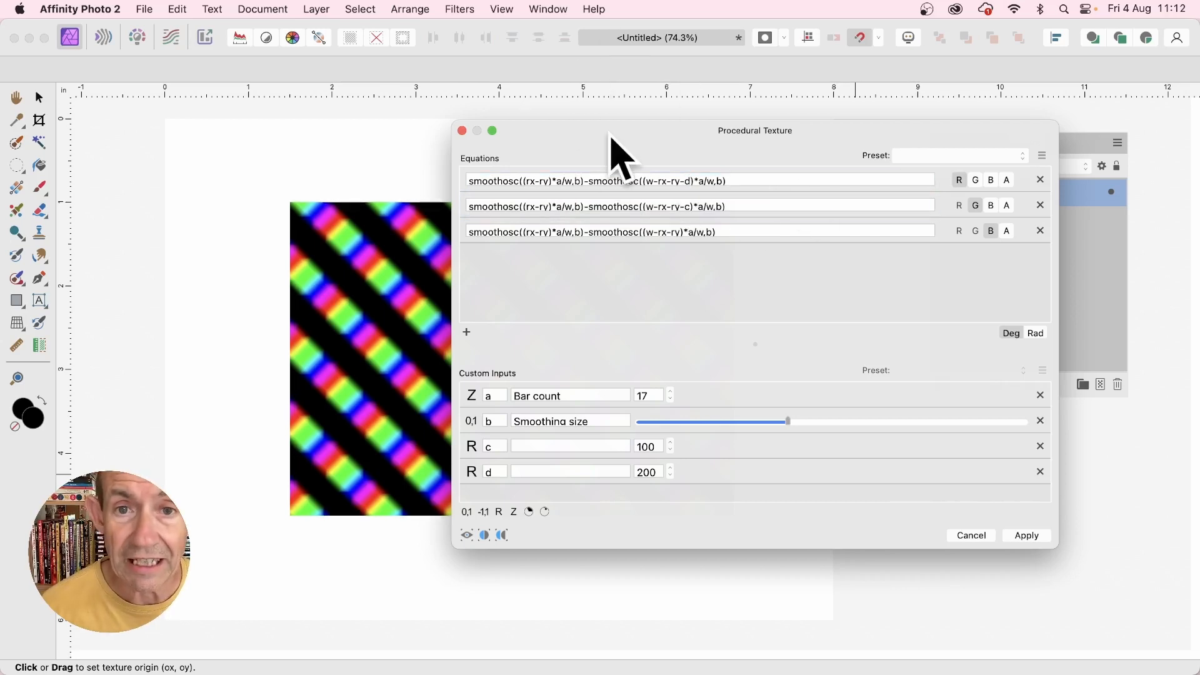
Step: Reveal more of the pattern and set custom input c to 400
{"action": "left_click_drag", "start_coordinate": [611, 139], "coordinate": [660, 142]}
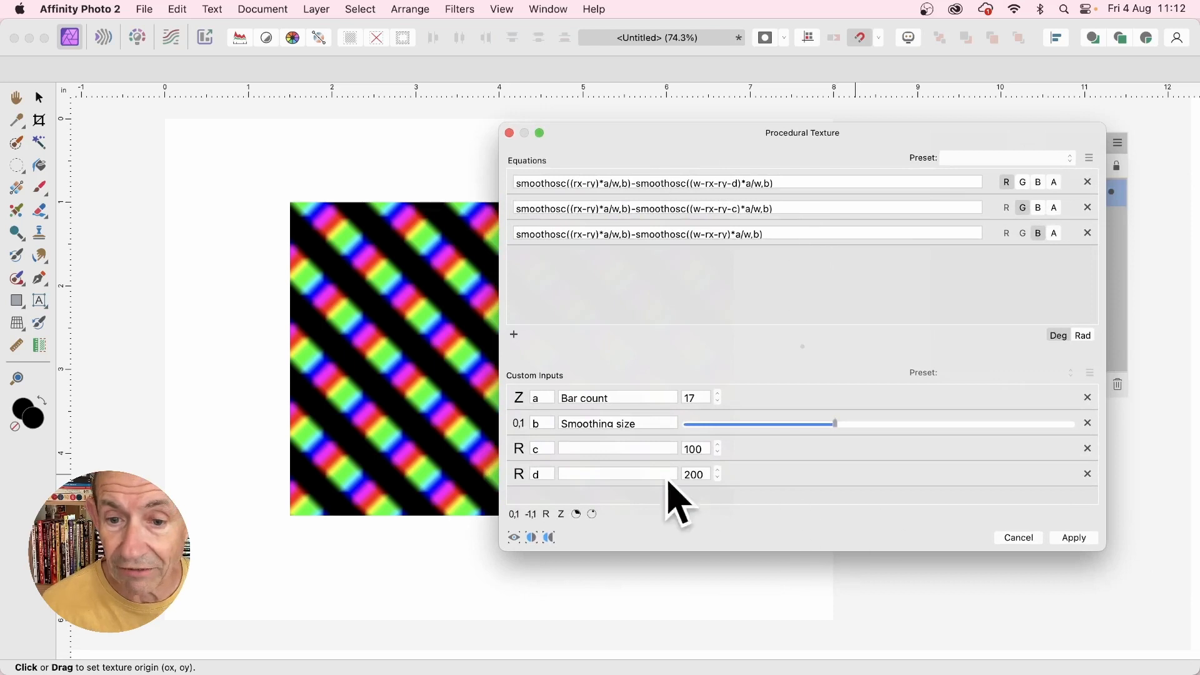
{"action": "left_click", "coordinate": [699, 448]}
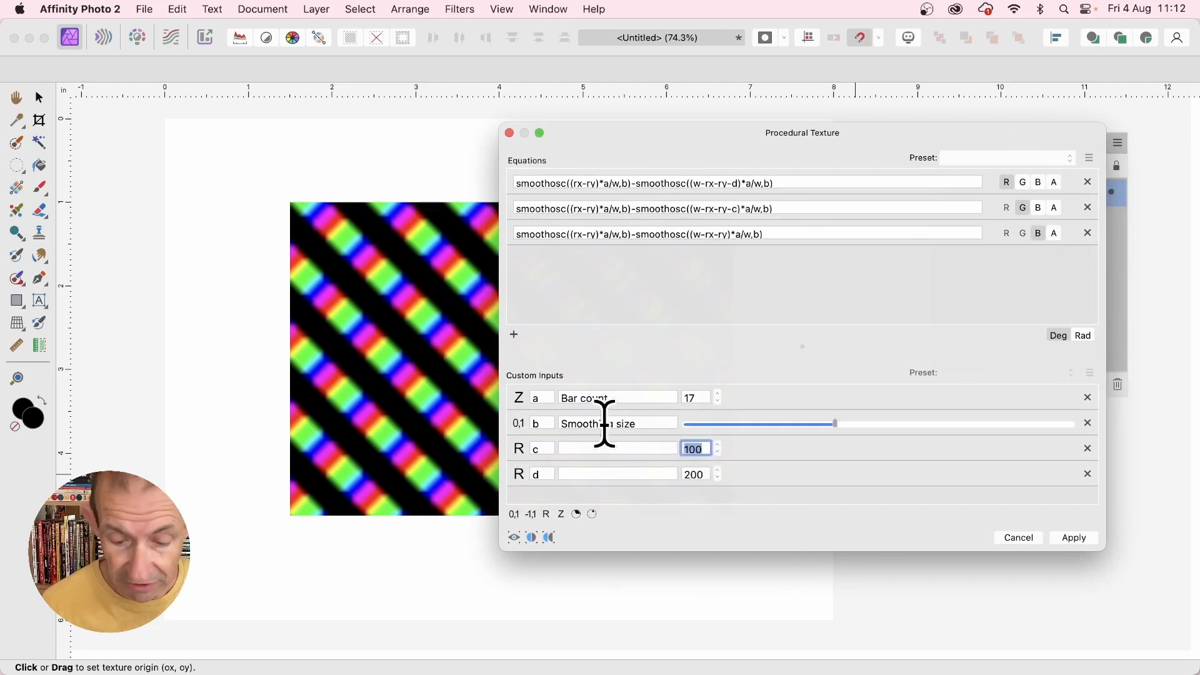
{"action": "type", "text": "400"}
{"action": "key", "text": "Return"}
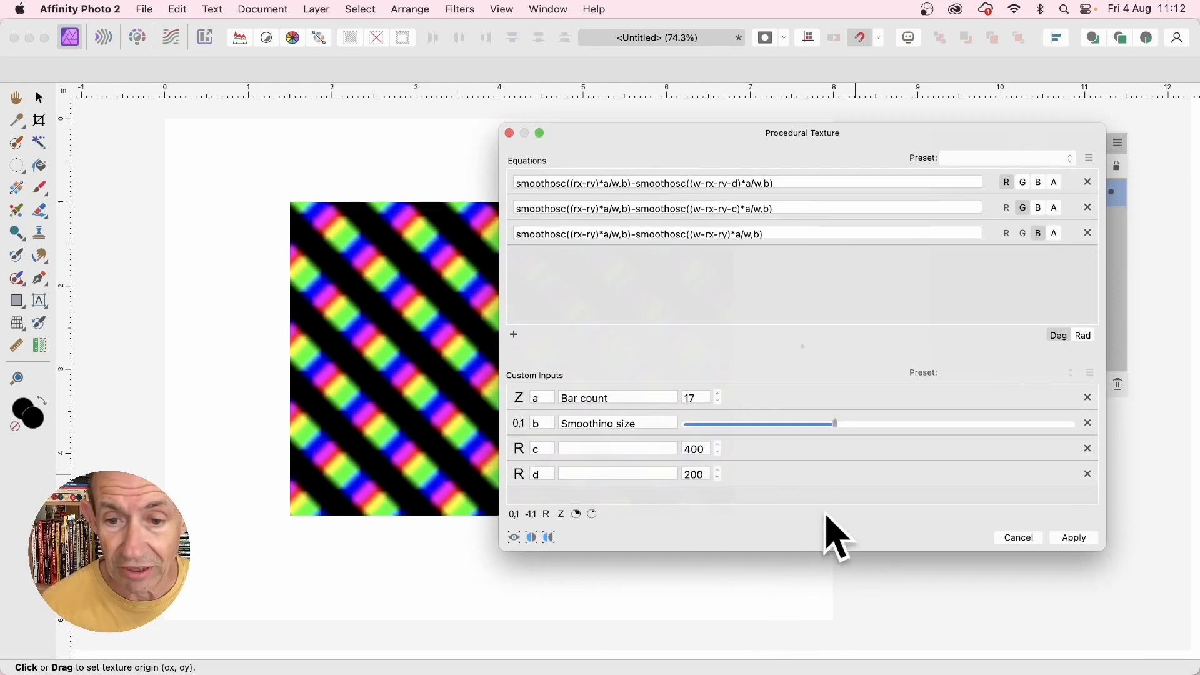
Step: Set custom input c to 20 and raise it gradually to 74 to shift the green diamonds
{"action": "left_click", "coordinate": [698, 448]}
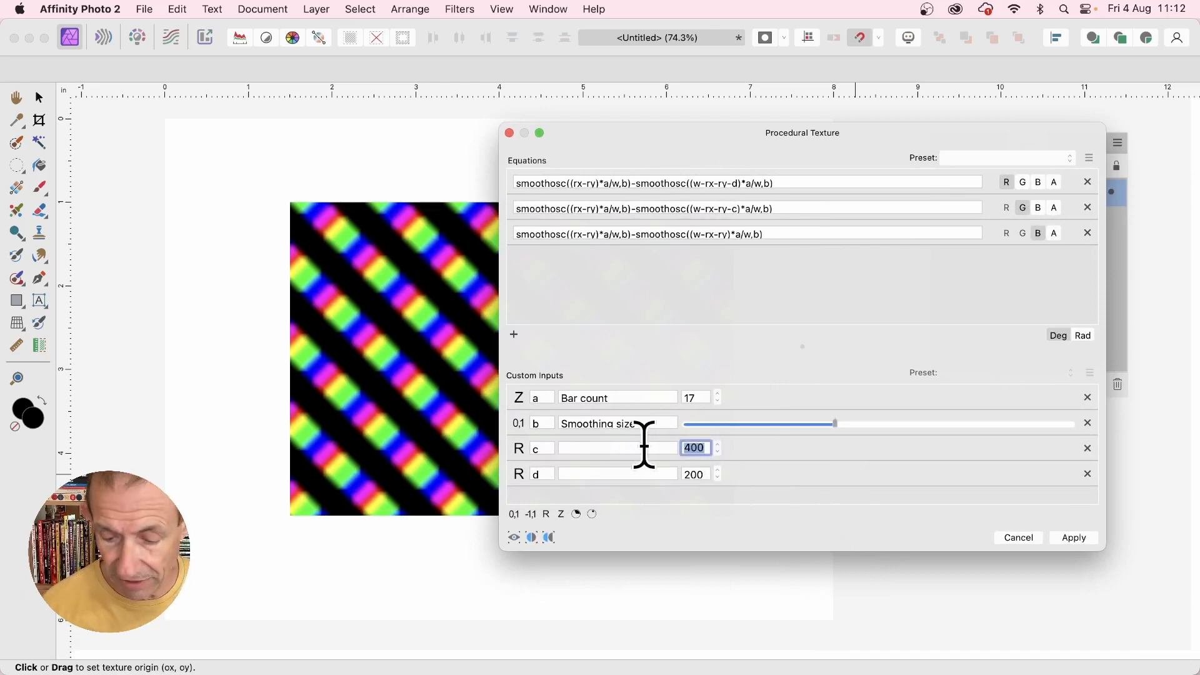
{"action": "type", "text": "20"}
{"action": "key", "text": "Return"}
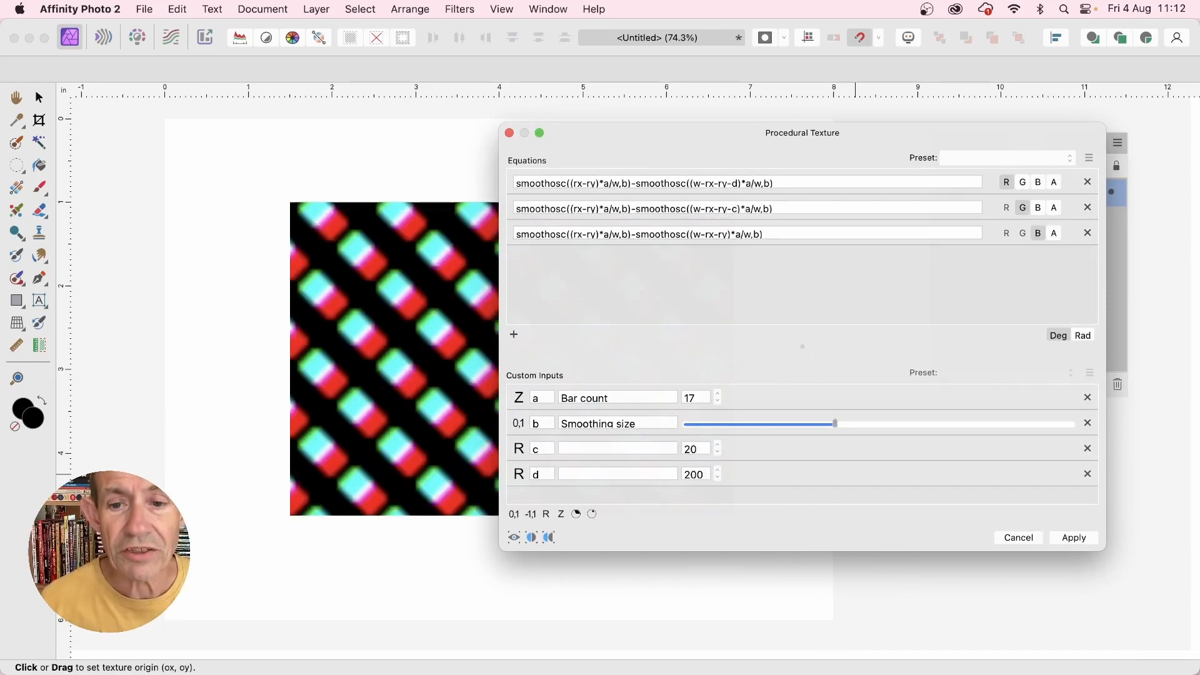
{"action": "left_click", "coordinate": [718, 445]}
{"action": "left_click", "coordinate": [718, 445]}
{"action": "left_click", "coordinate": [718, 445]}
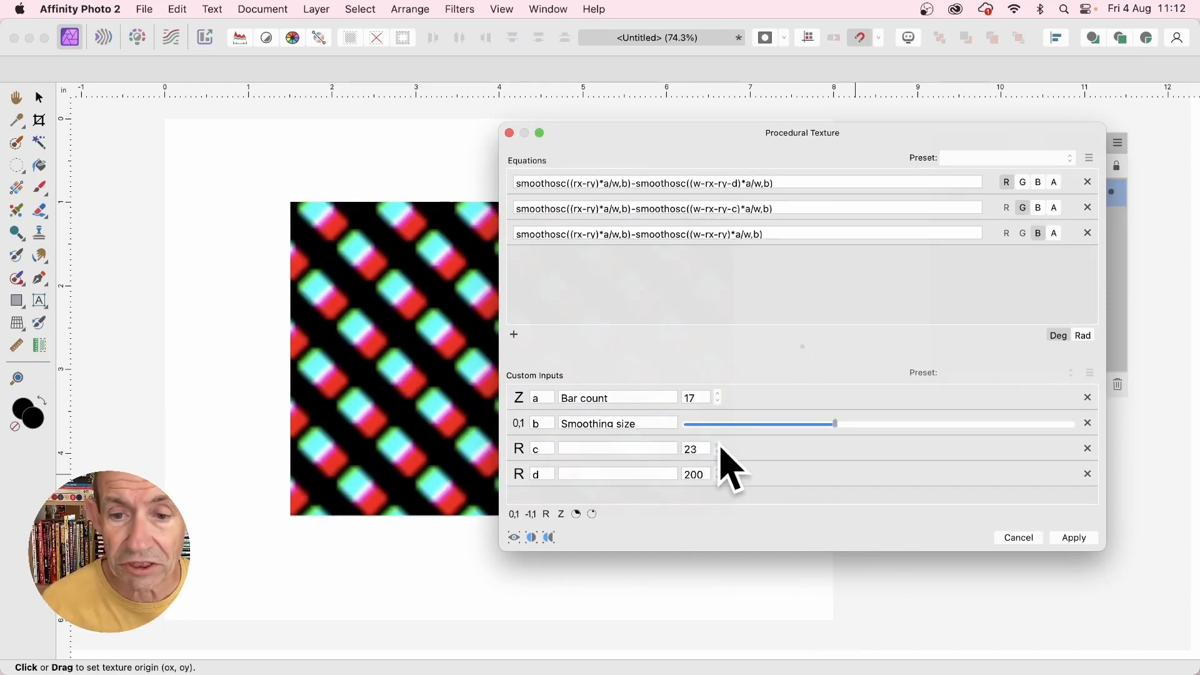
{"action": "left_click", "coordinate": [718, 445]}
{"action": "left_click", "coordinate": [718, 445]}
{"action": "left_click", "coordinate": [718, 445]}
{"action": "left_click", "coordinate": [719, 445]}
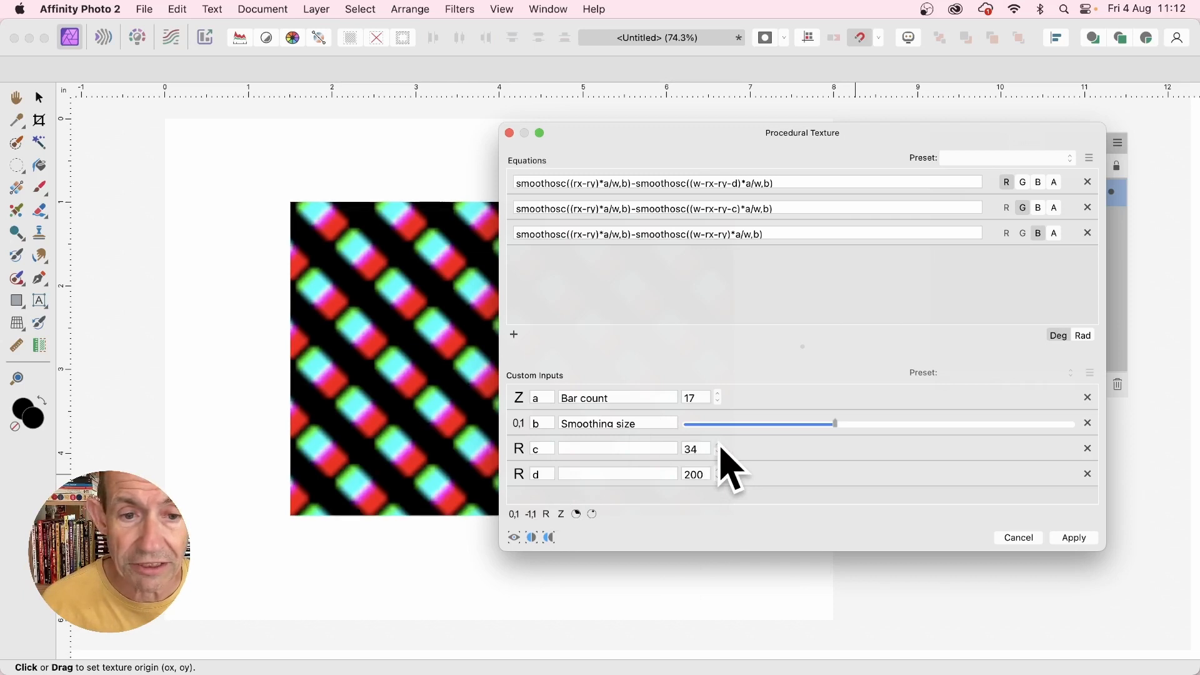
{"action": "left_click", "coordinate": [719, 445]}
{"action": "left_click", "coordinate": [719, 445]}
{"action": "left_click", "coordinate": [718, 445]}
{"action": "left_click", "coordinate": [719, 445]}
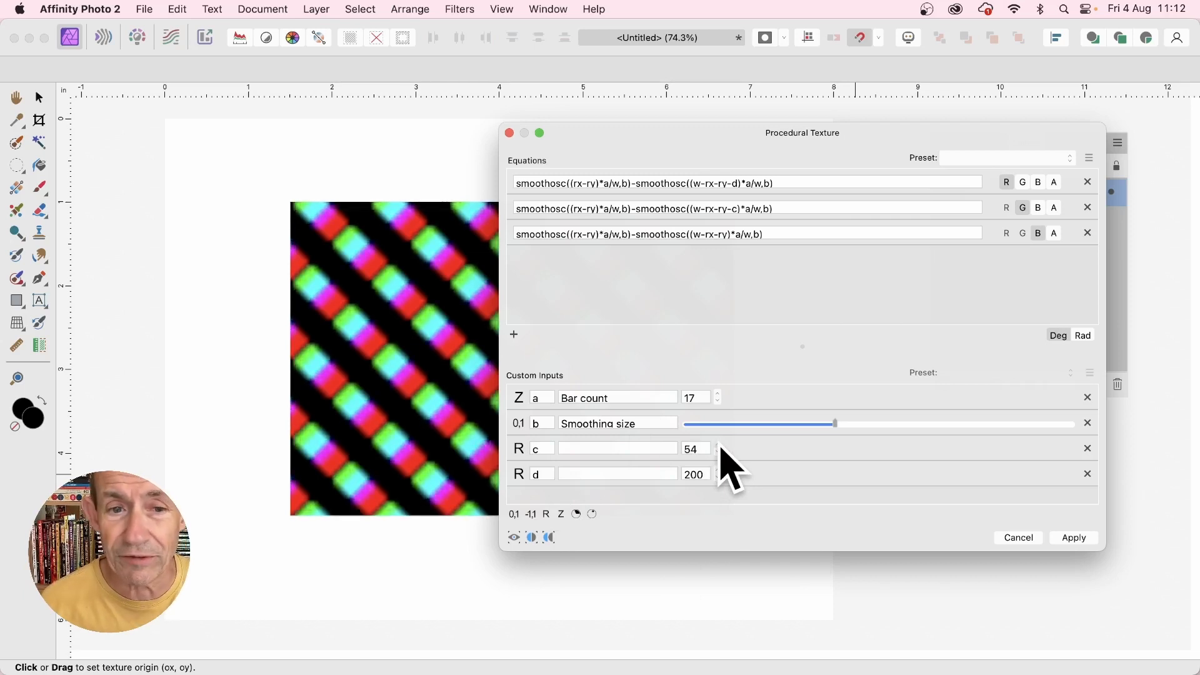
{"action": "left_click", "coordinate": [718, 445]}
{"action": "left_click", "coordinate": [718, 445]}
{"action": "left_click", "coordinate": [718, 445]}
{"action": "left_click", "coordinate": [718, 445]}
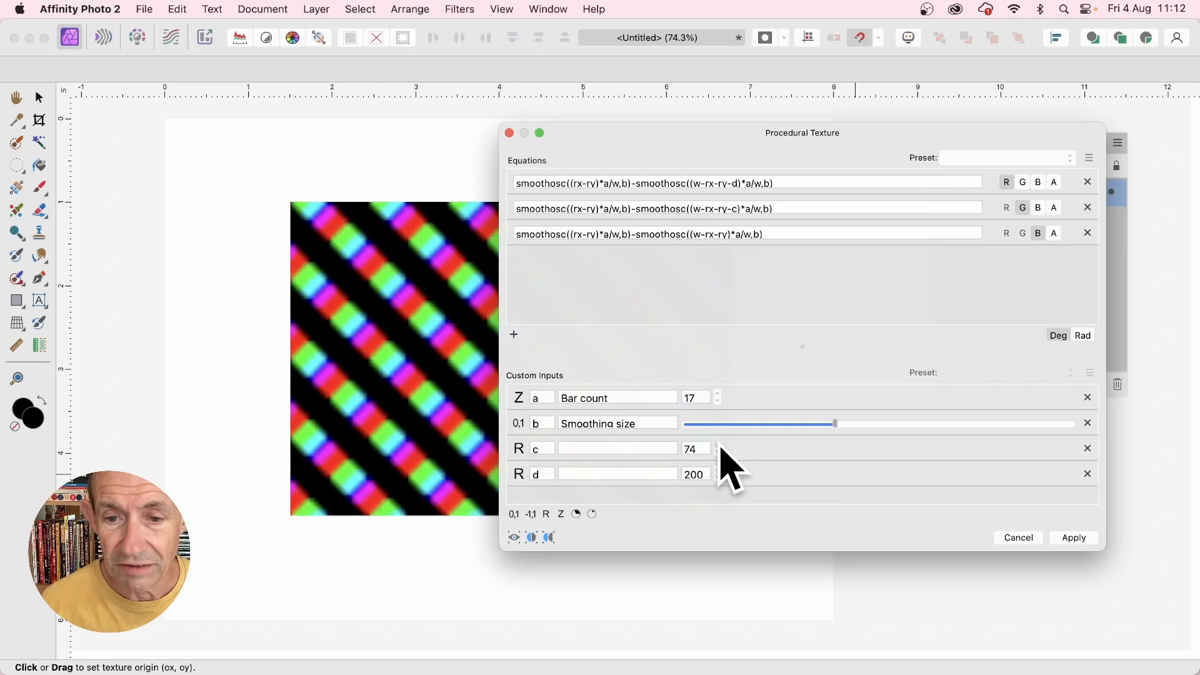
Step: Raise custom input c gradually to 100 to spread the colours across the diamonds
{"action": "left_click", "coordinate": [718, 445]}
{"action": "left_click", "coordinate": [718, 445]}
{"action": "left_click", "coordinate": [718, 445]}
{"action": "left_click", "coordinate": [718, 445]}
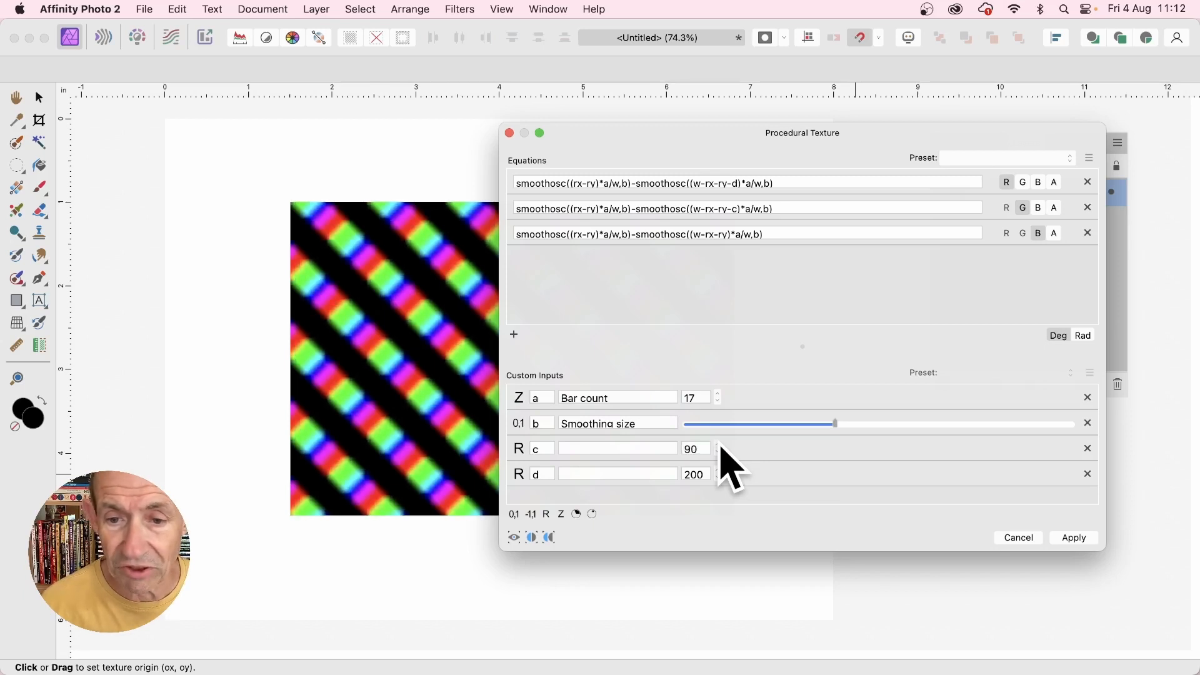
{"action": "left_click", "coordinate": [718, 445]}
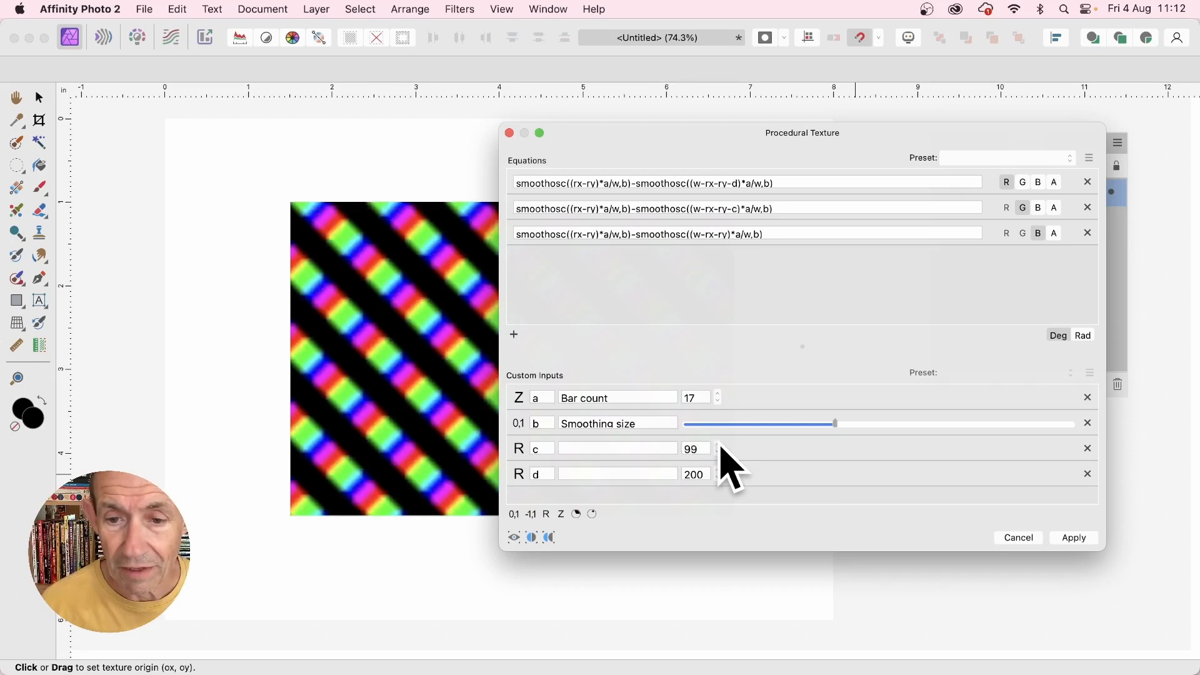
{"action": "left_click", "coordinate": [719, 446]}
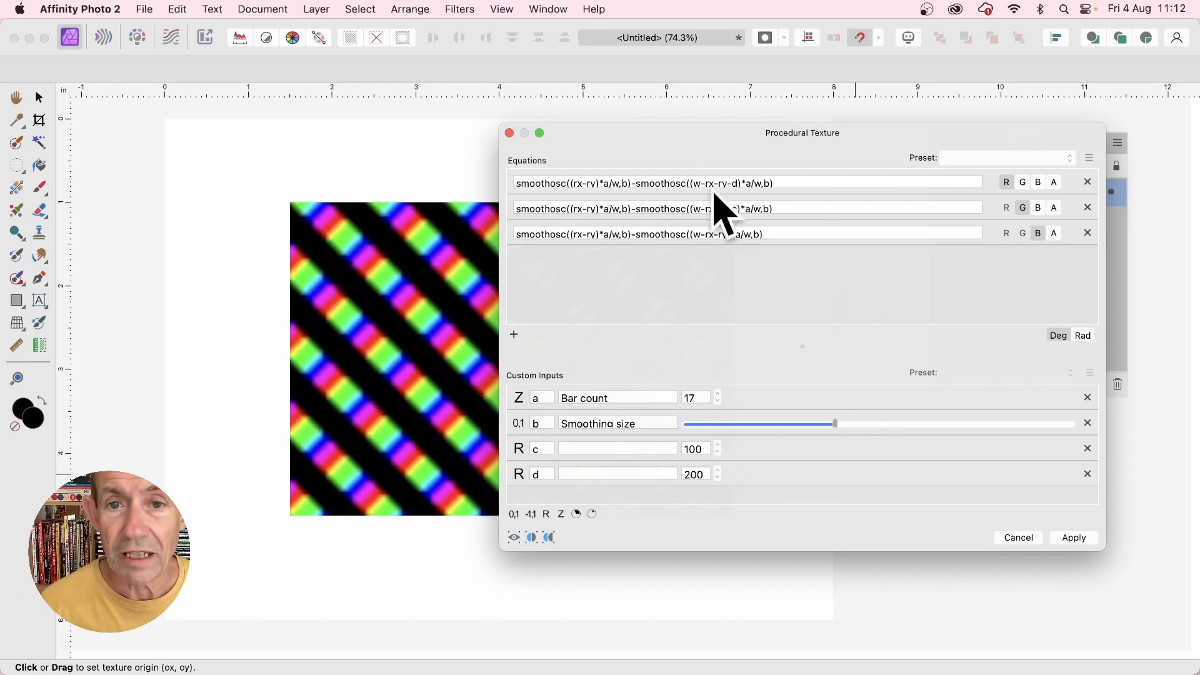
Step: Copy the complete red-channel equation from the Procedural Texture filter
{"action": "left_click_drag", "start_coordinate": [722, 138], "coordinate": [699, 147]}
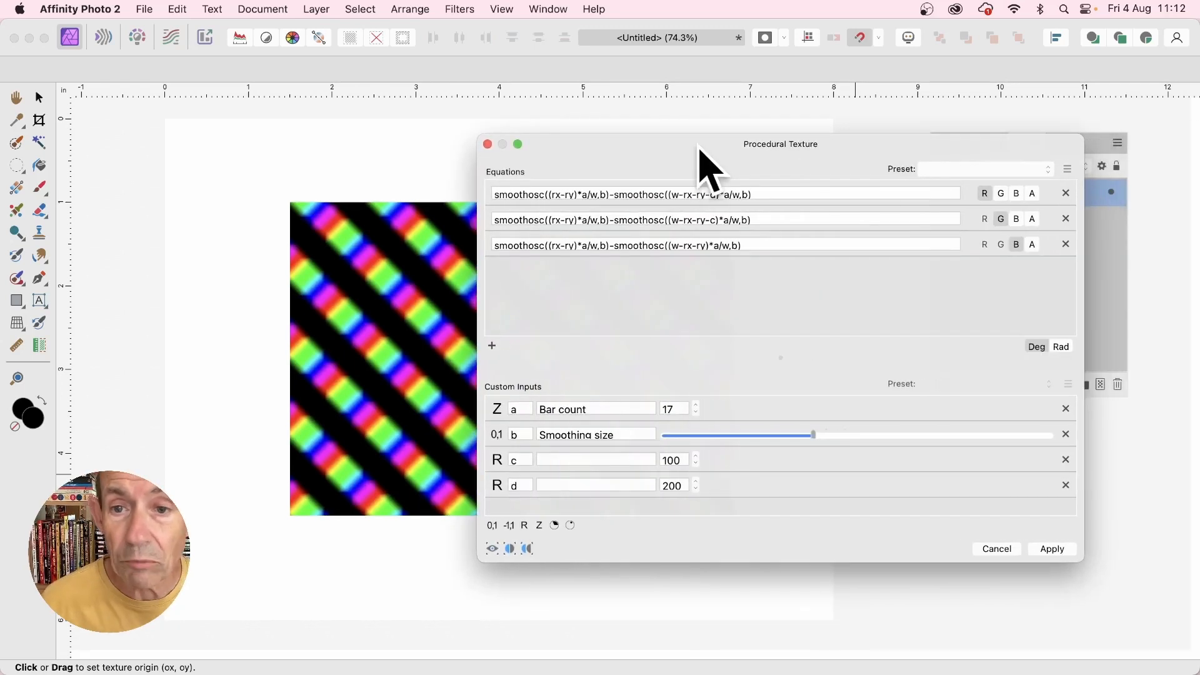
{"action": "left_click", "coordinate": [770, 194]}
{"action": "key", "text": "super+c"}
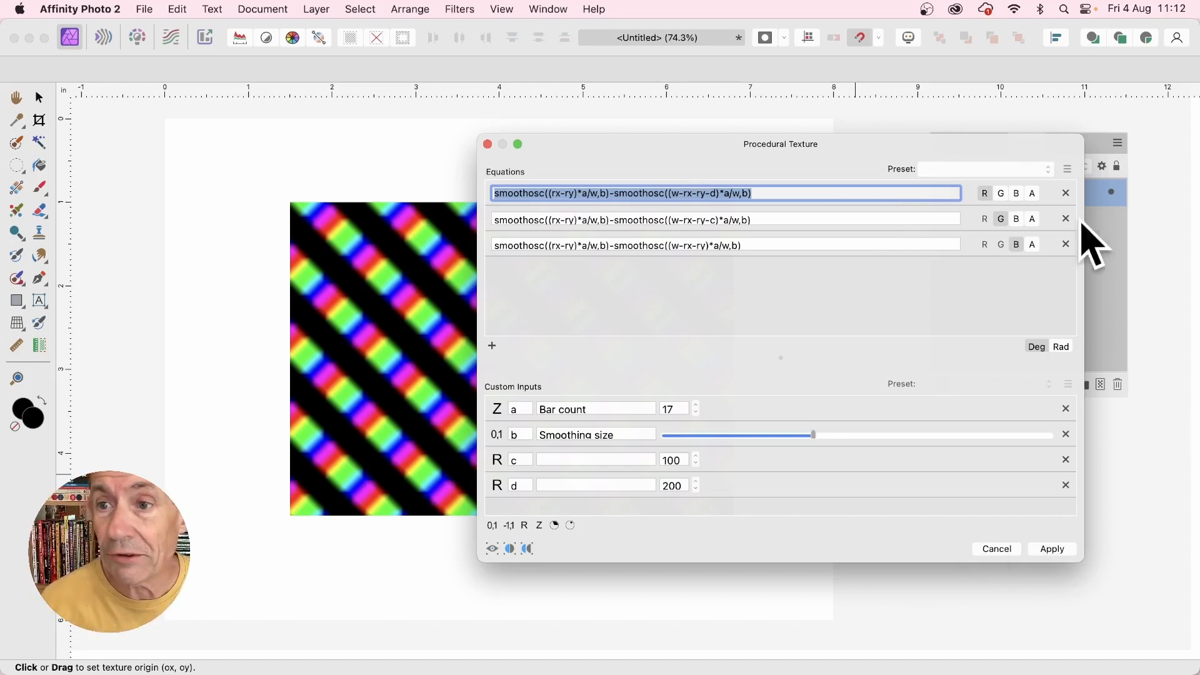
Step: Save the equations as a preset named Rainbow diagonal and apply the Procedural Texture filter
{"action": "left_click", "coordinate": [1067, 168]}
{"action": "left_click", "coordinate": [1115, 194]}
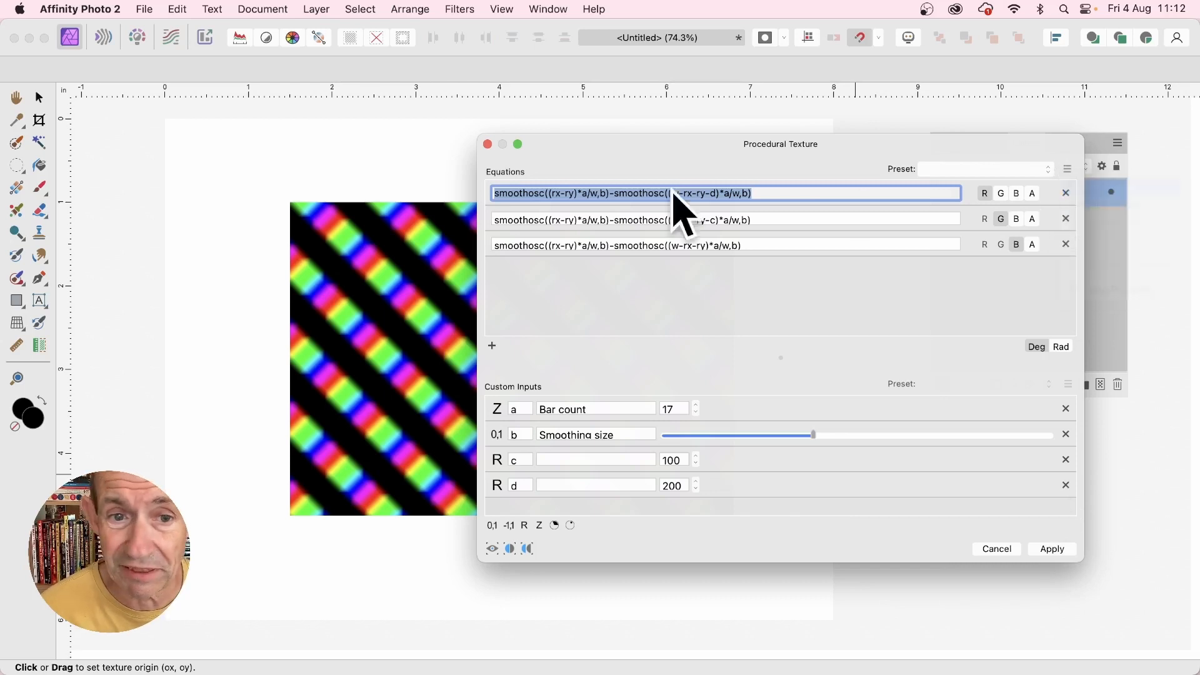
{"action": "type", "text": "Rainbow diagonal"}
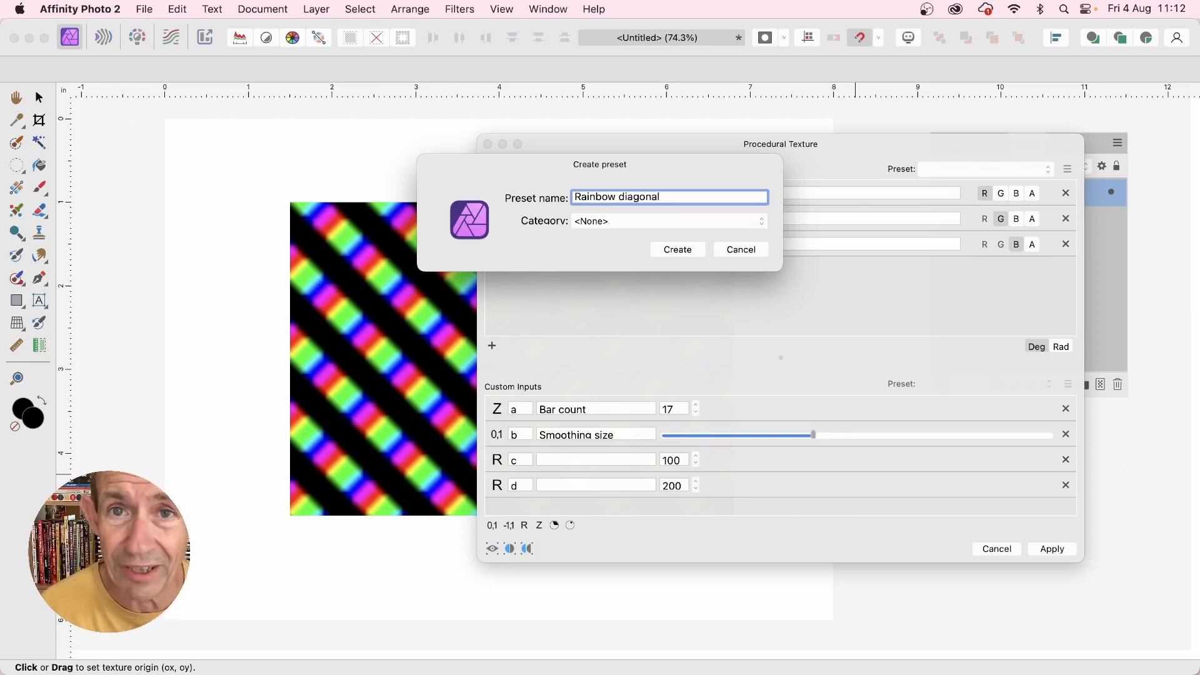
{"action": "left_click", "coordinate": [681, 250]}
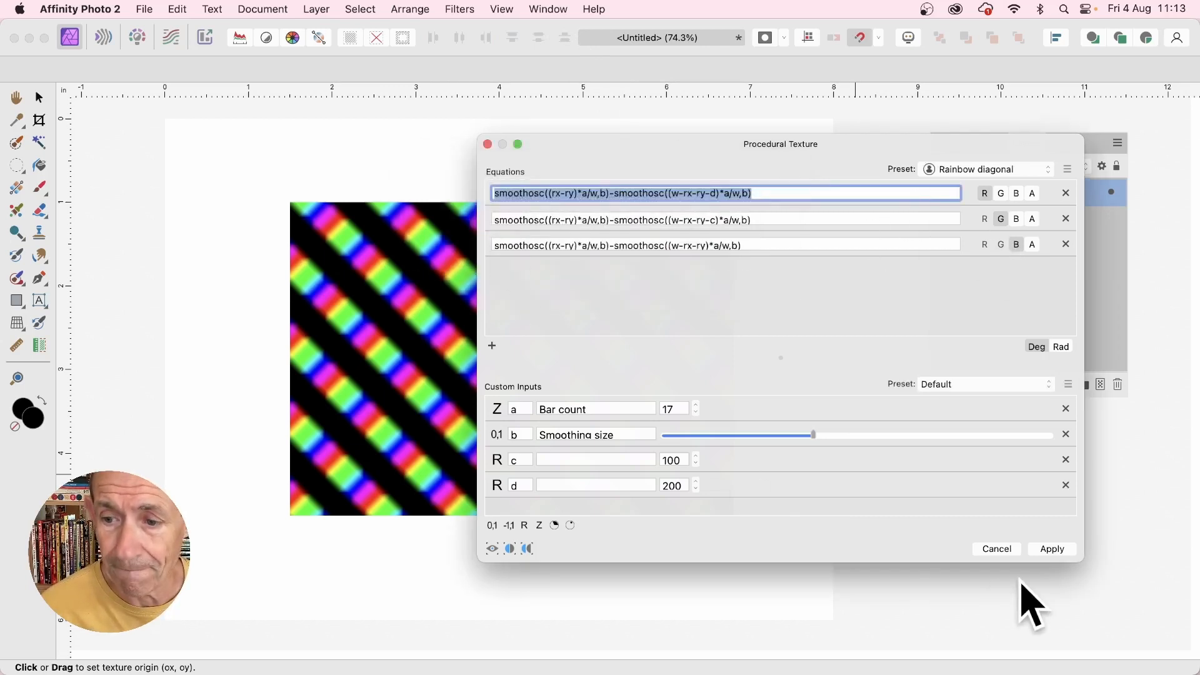
{"action": "left_click", "coordinate": [1059, 550]}
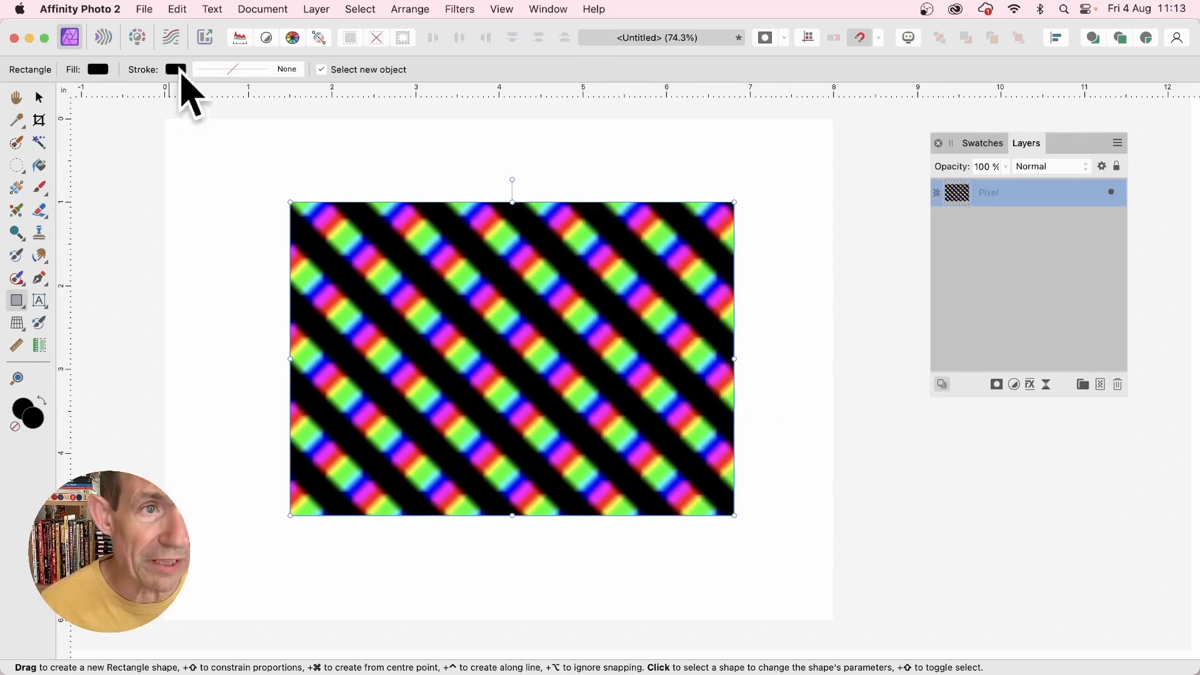
Step: Create a new document and paste the copied equation onto its page as art text
{"action": "left_click", "coordinate": [134, 8]}
{"action": "left_click", "coordinate": [150, 31]}
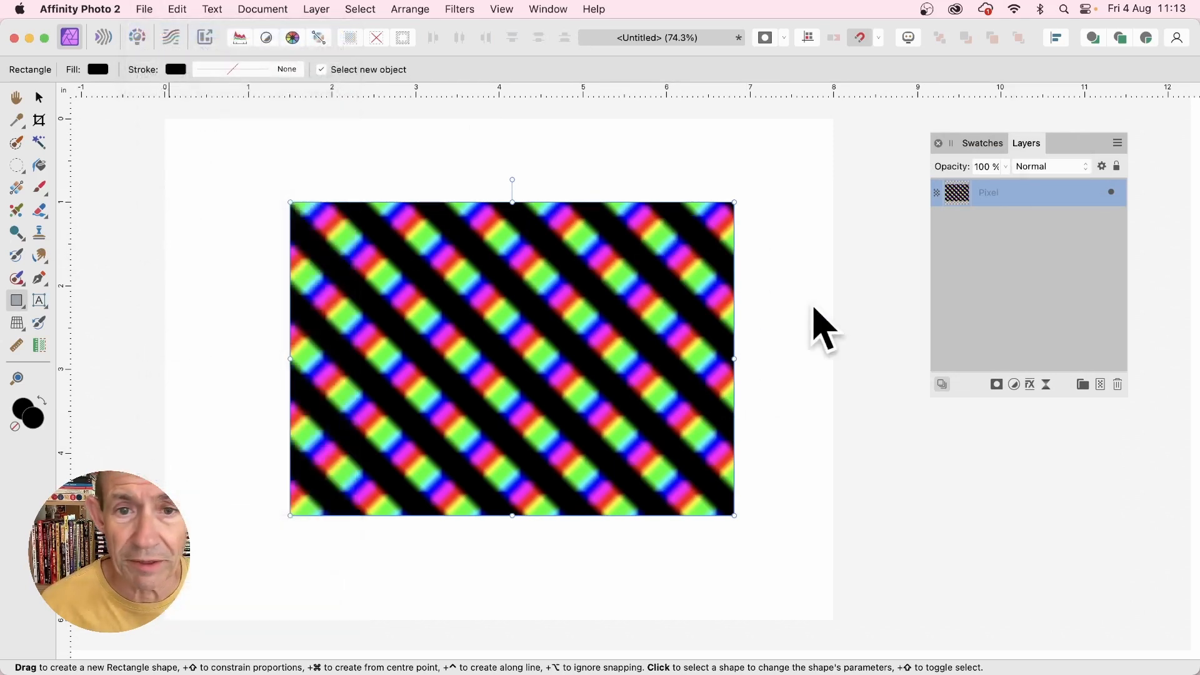
{"action": "left_click", "coordinate": [956, 573]}
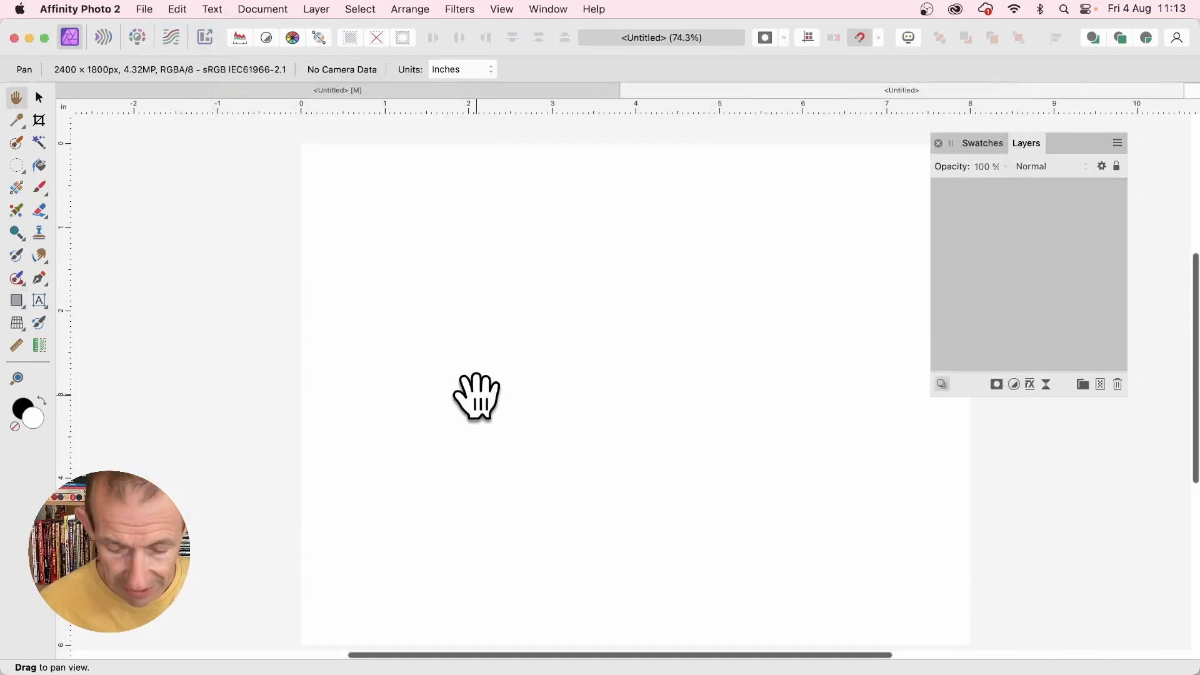
{"action": "left_click", "coordinate": [38, 301]}
{"action": "left_click", "coordinate": [389, 316]}
{"action": "key", "text": "super+v"}
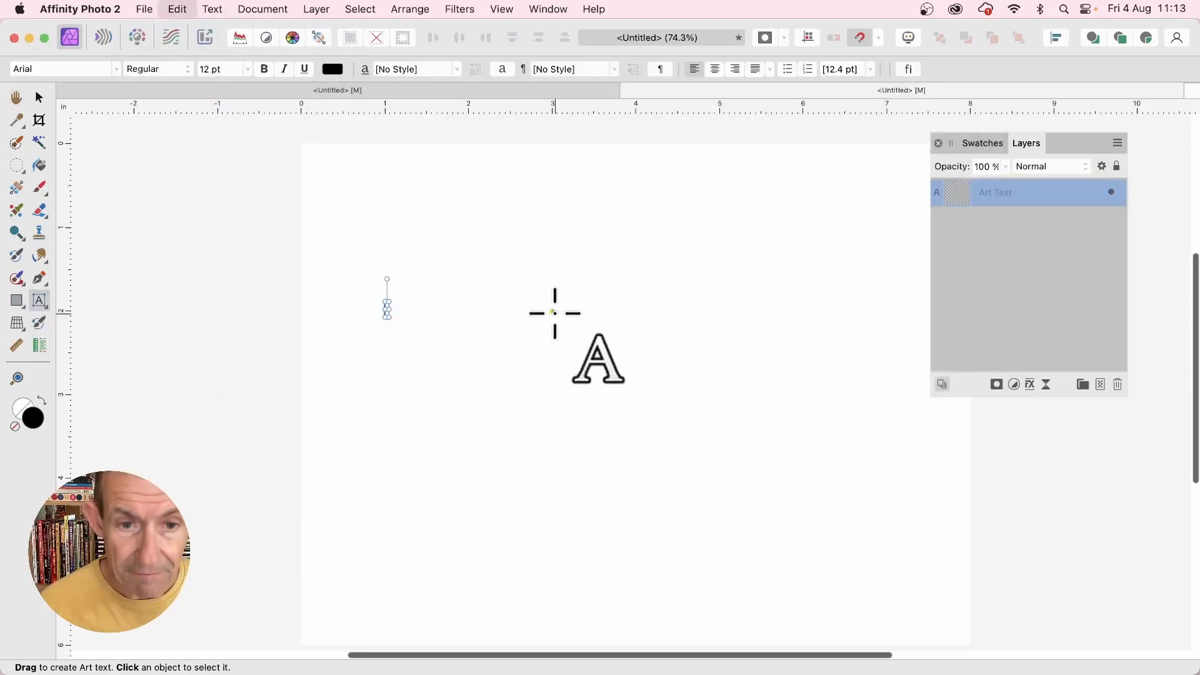
Step: Enlarge the equation text to about 18.7 pt and move it slightly left on the page
{"action": "left_click", "coordinate": [39, 98]}
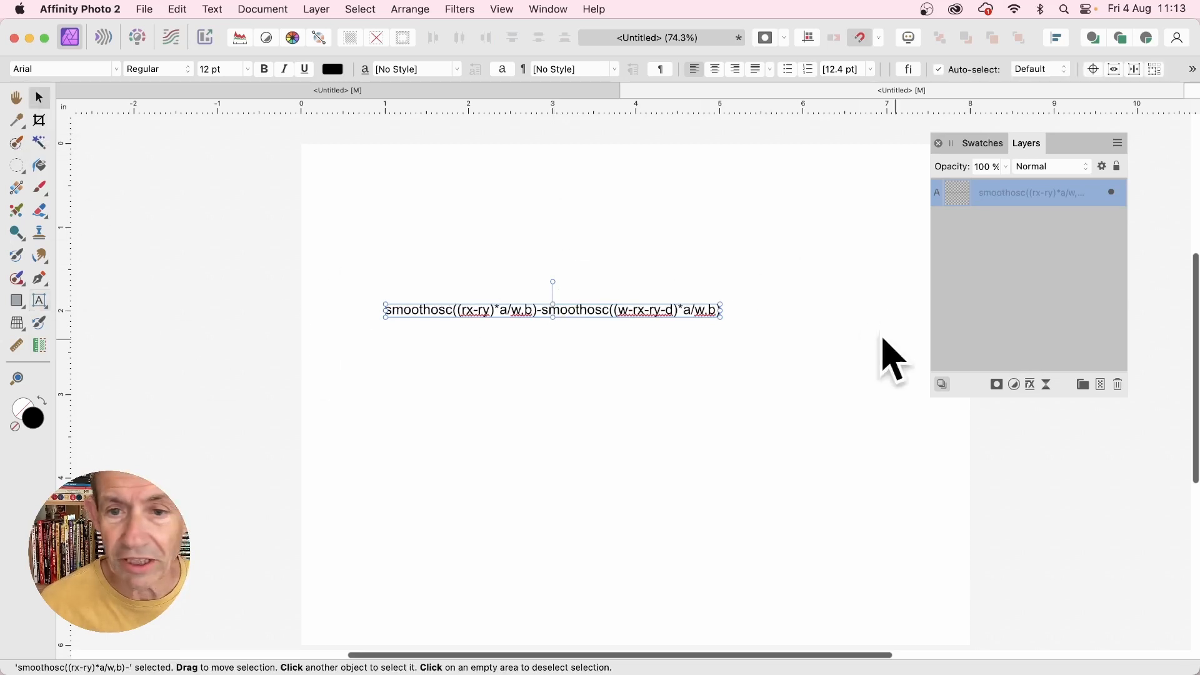
{"action": "left_click_drag", "start_coordinate": [720, 321], "coordinate": [910, 337]}
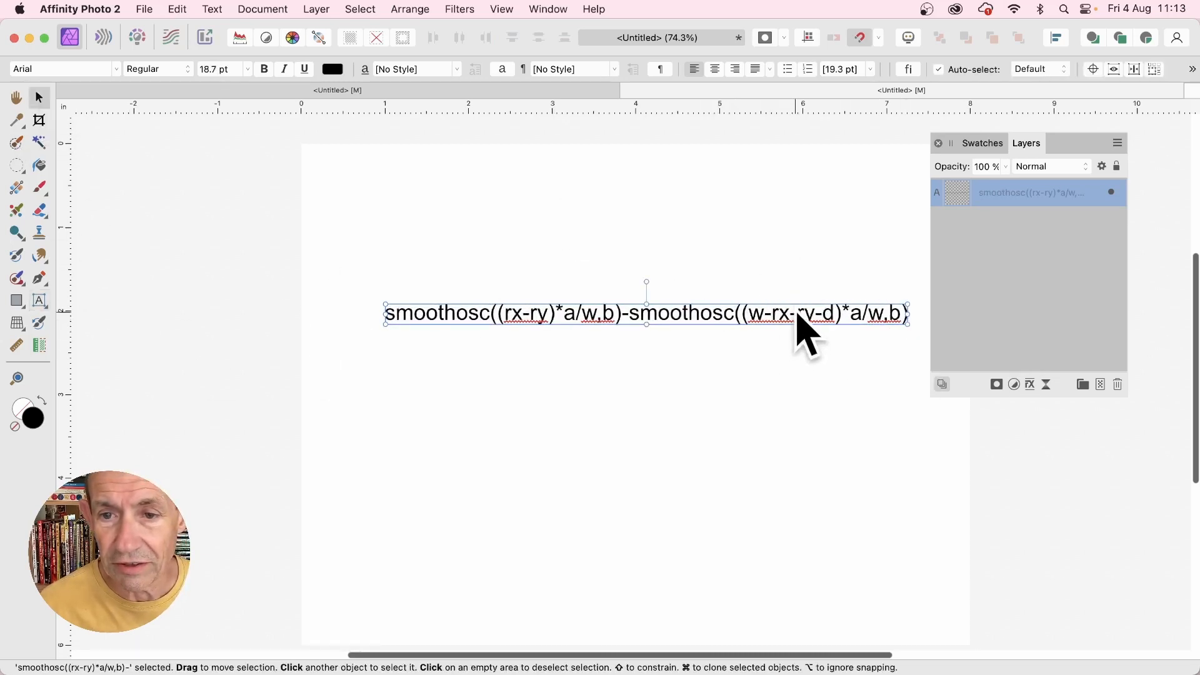
{"action": "left_click_drag", "start_coordinate": [796, 313], "coordinate": [760, 318]}
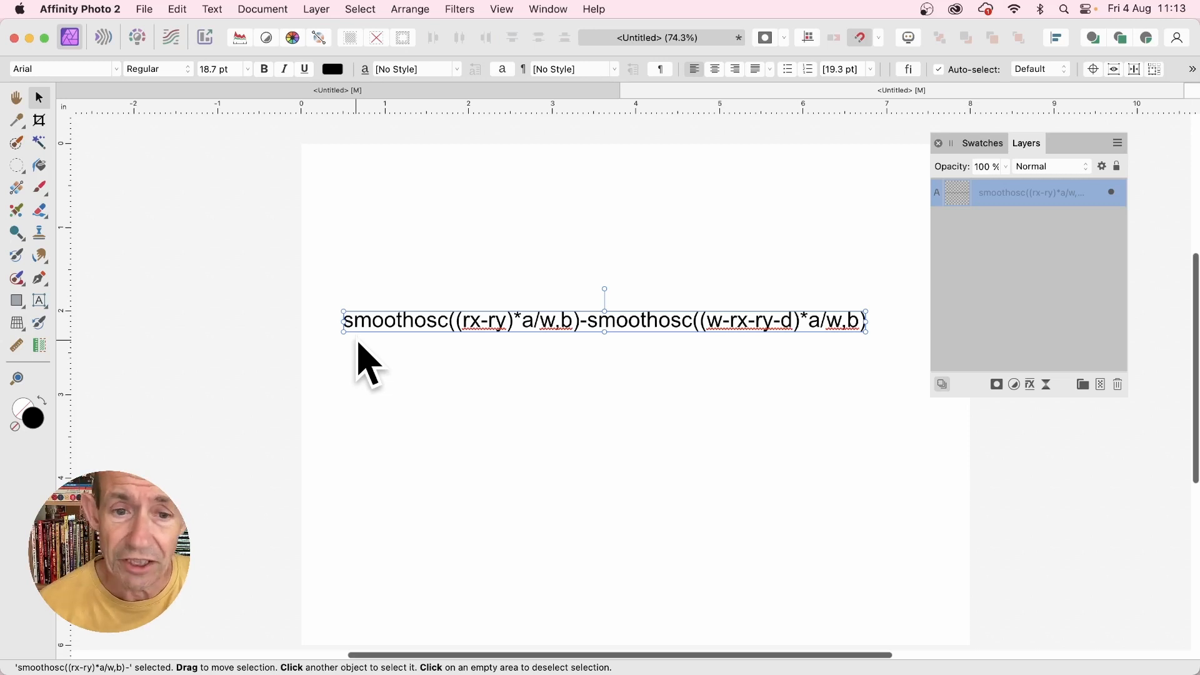
{"action": "left_click", "coordinate": [591, 261]}
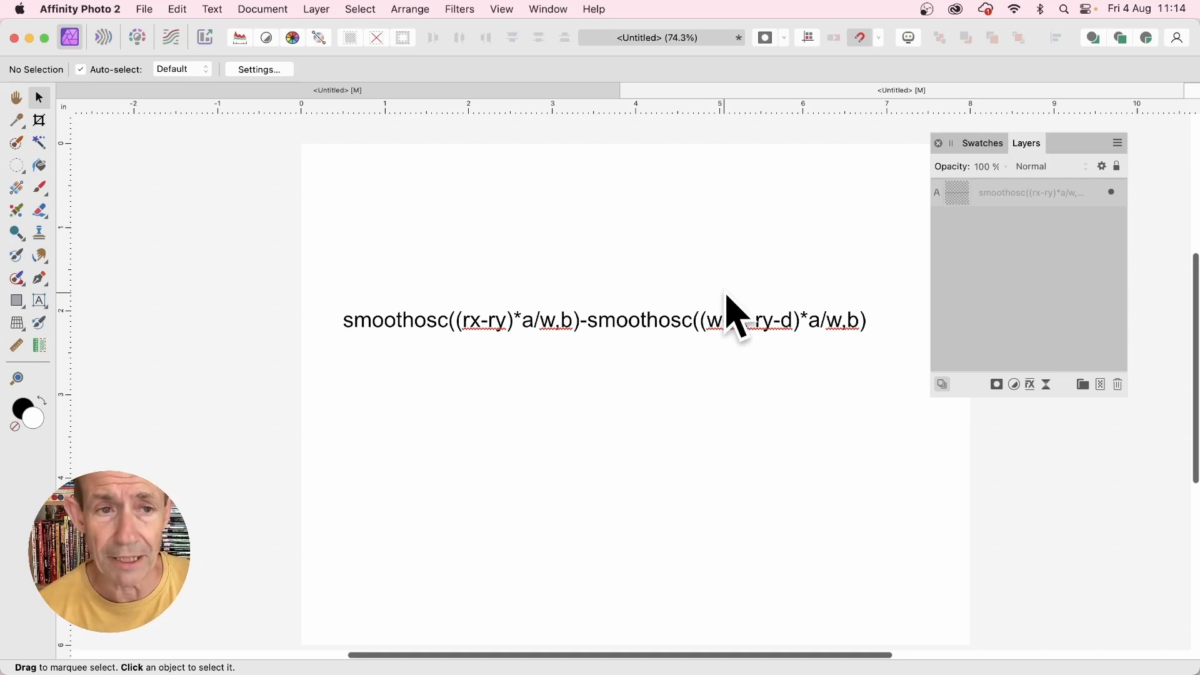
Step: Switch back to the pattern document and move the pattern layer slightly up and to the right
{"action": "left_click", "coordinate": [403, 91]}
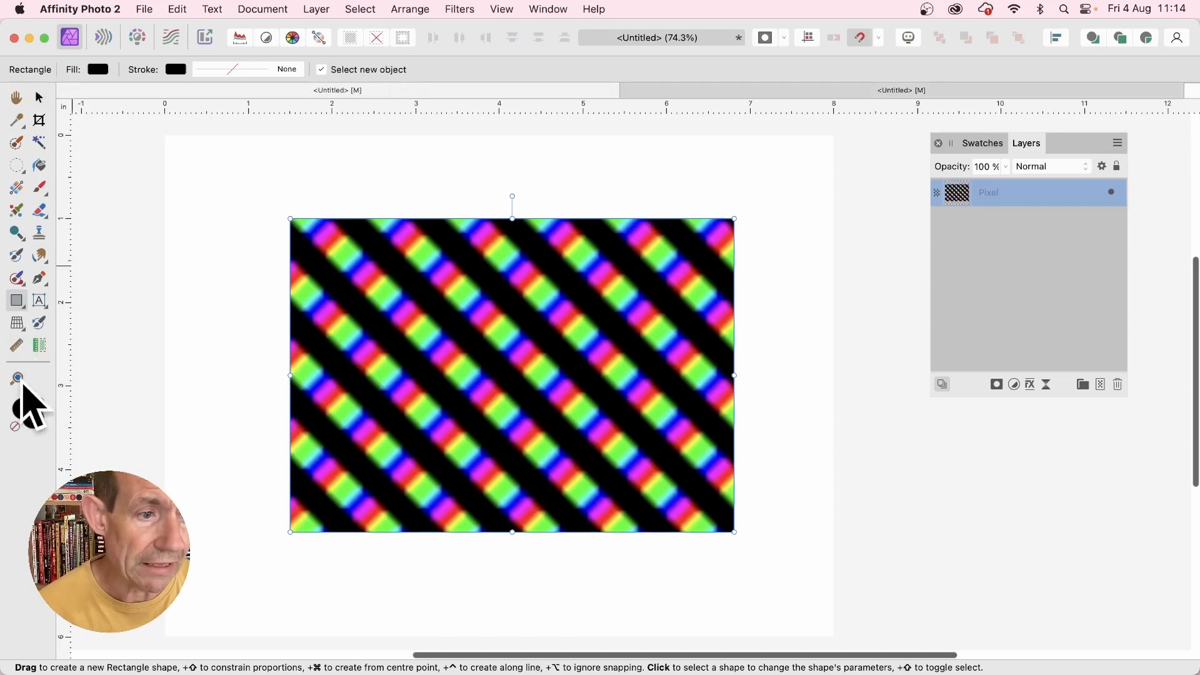
{"action": "left_click", "coordinate": [17, 378]}
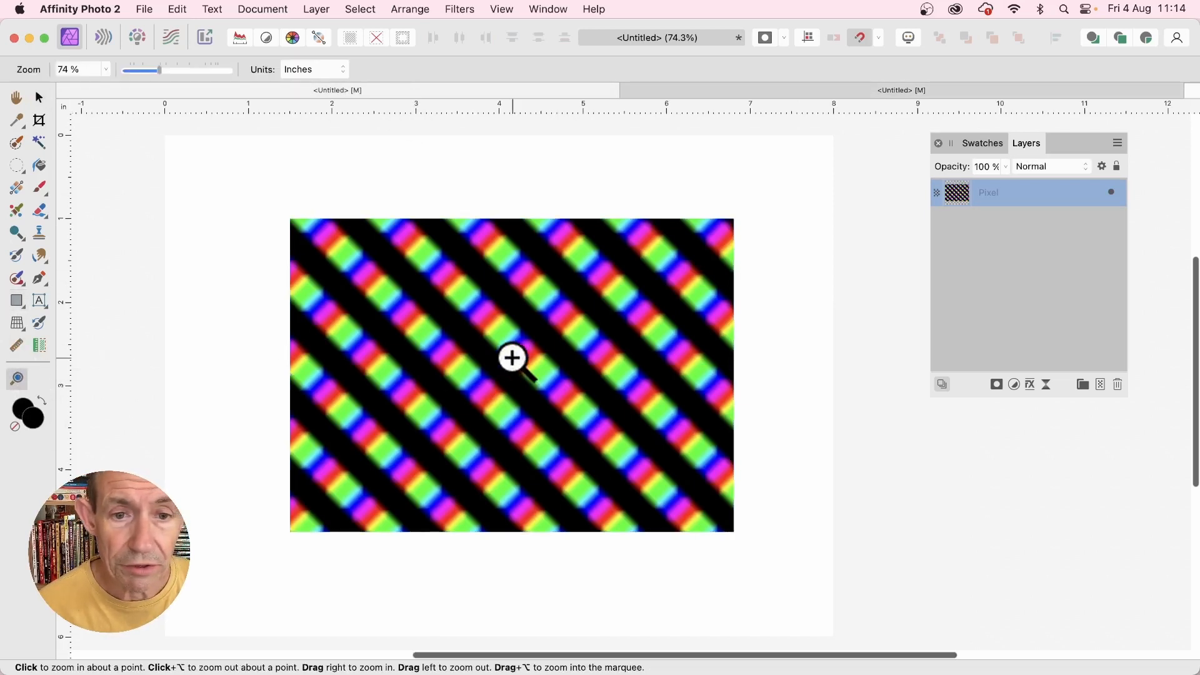
{"action": "left_click_drag", "start_coordinate": [512, 356], "coordinate": [558, 385]}
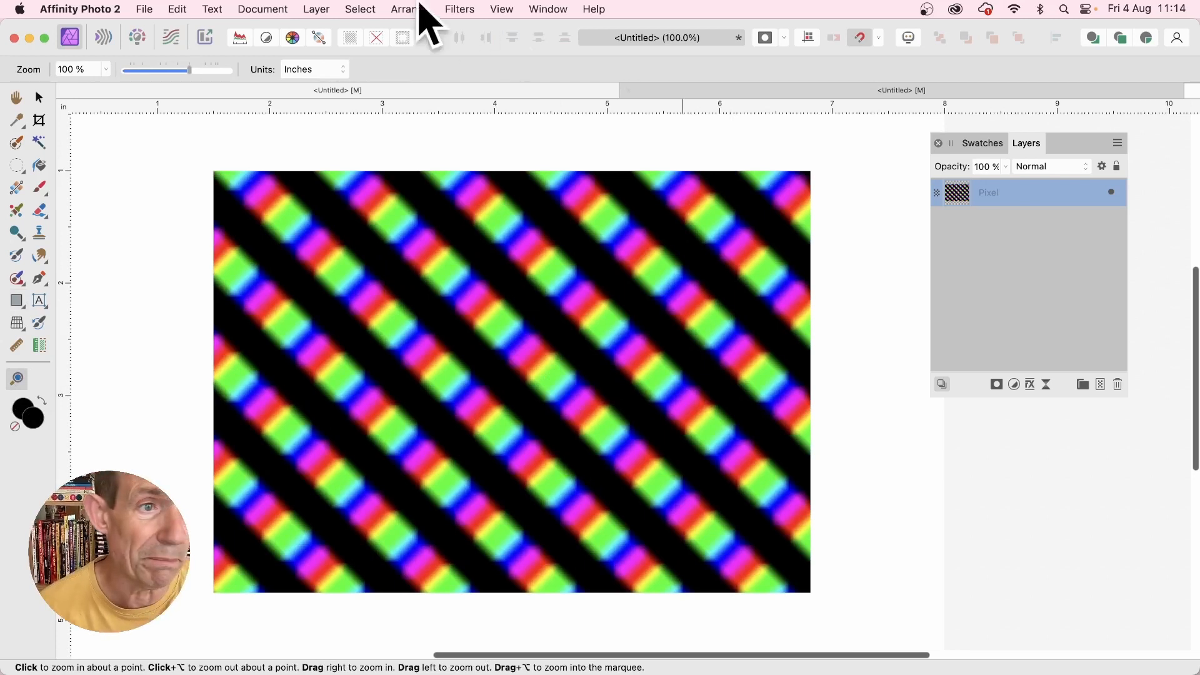
{"action": "left_click", "coordinate": [39, 99]}
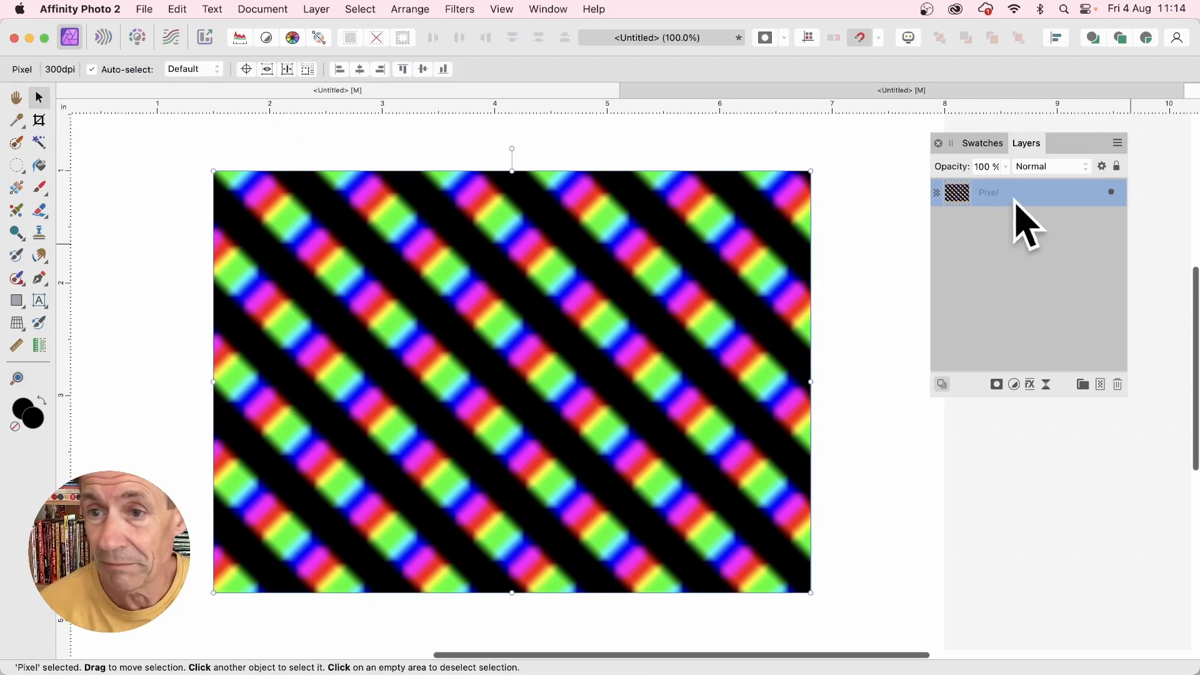
{"action": "left_click_drag", "start_coordinate": [570, 253], "coordinate": [608, 238]}
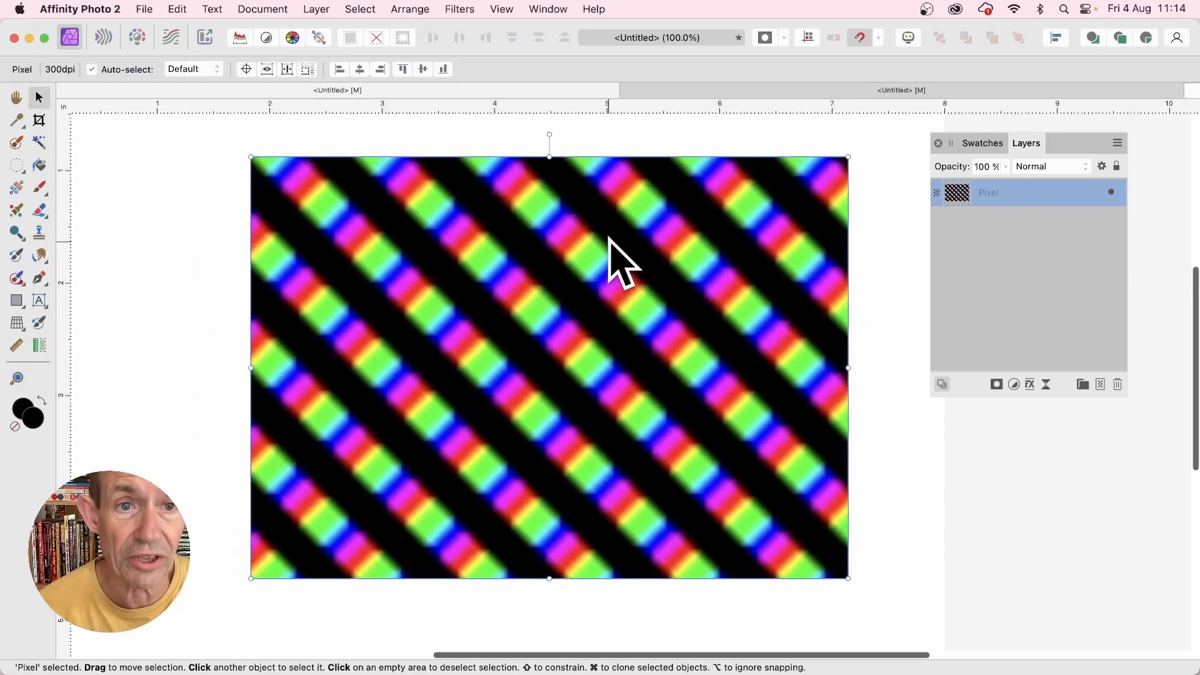
Step: Start the Deform filter on the pattern layer and place twelve anchor points around the inside of its edges
{"action": "left_click", "coordinate": [461, 9]}
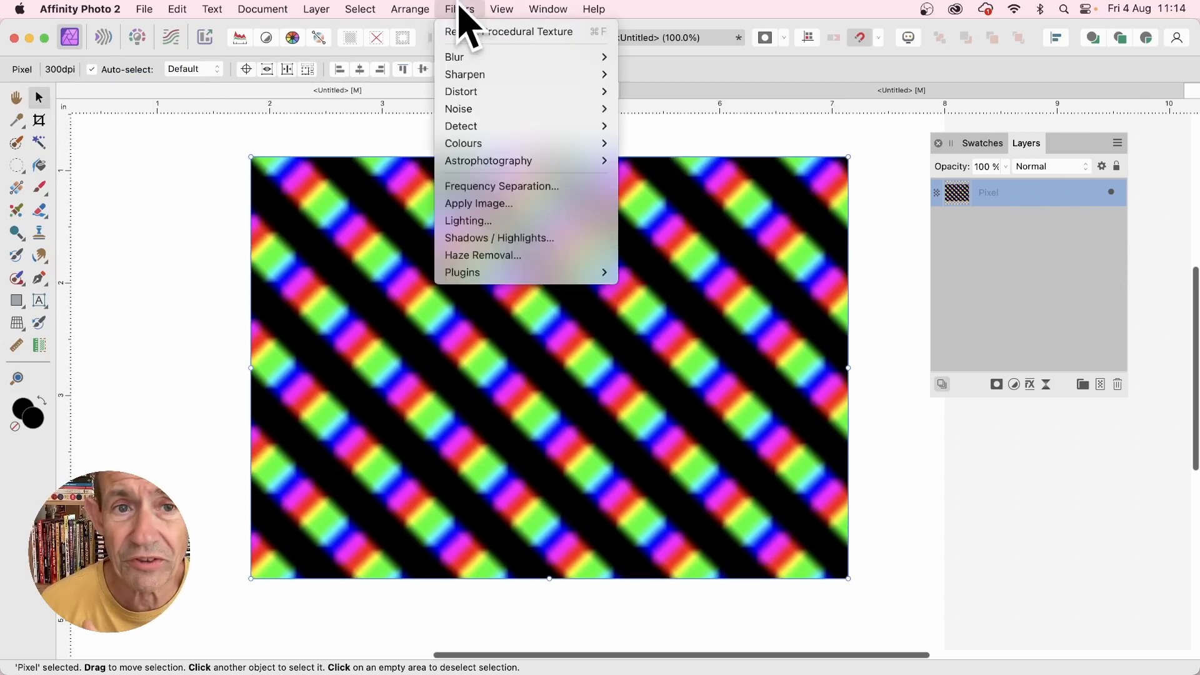
{"action": "mouse_move", "coordinate": [558, 94]}
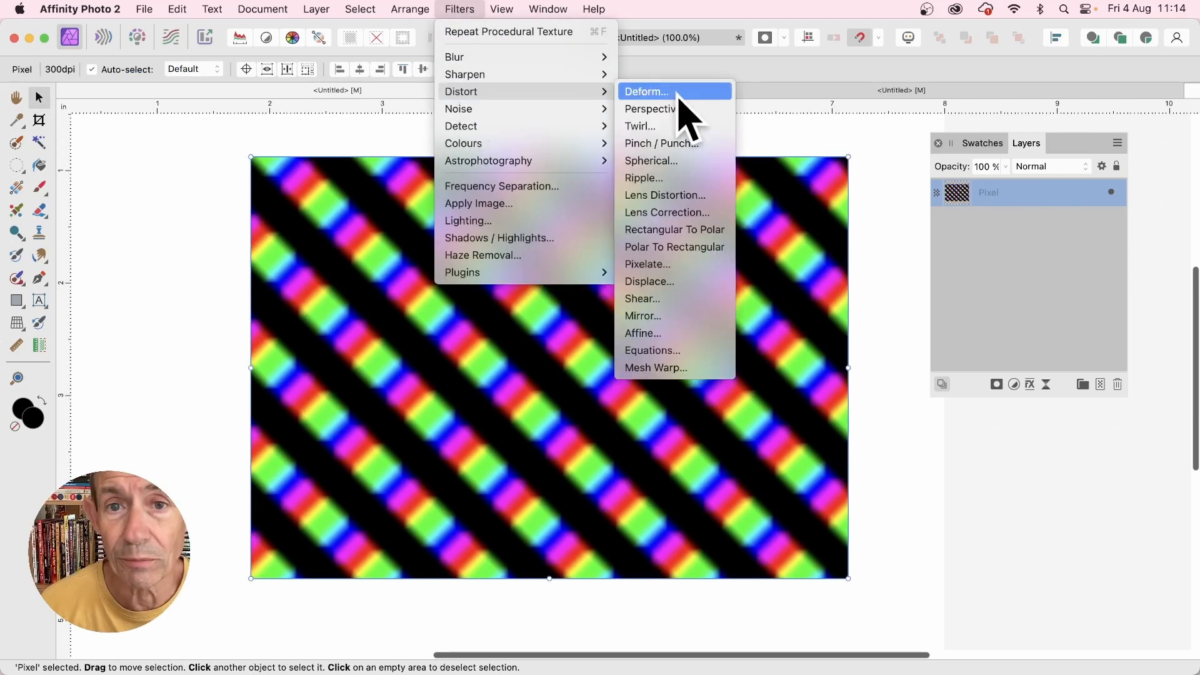
{"action": "left_click", "coordinate": [680, 94]}
{"action": "left_click", "coordinate": [285, 188]}
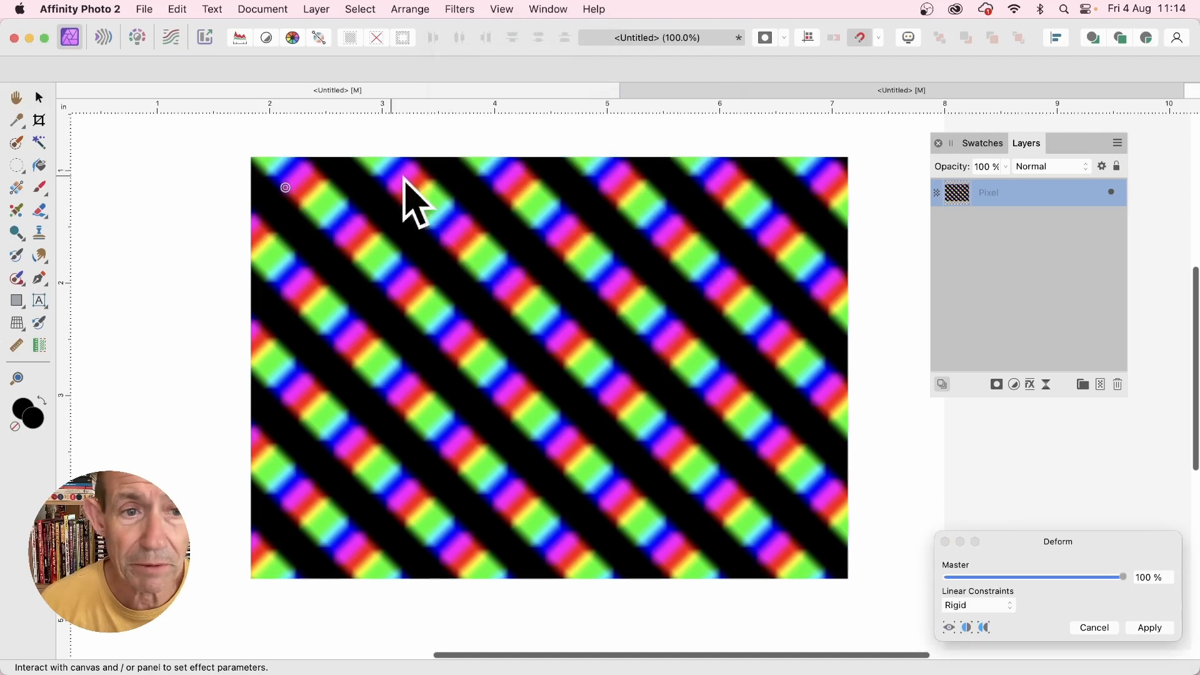
{"action": "left_click", "coordinate": [491, 191]}
{"action": "left_click", "coordinate": [644, 190]}
{"action": "left_click", "coordinate": [781, 195]}
{"action": "left_click", "coordinate": [804, 320]}
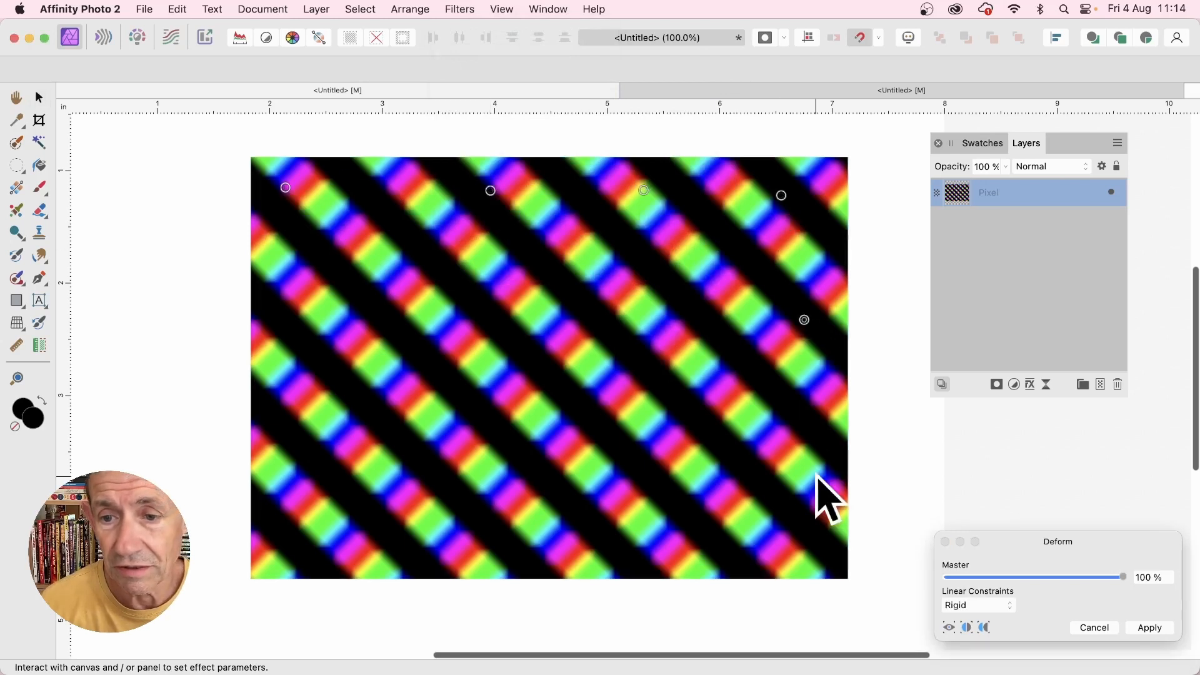
{"action": "left_click", "coordinate": [816, 477]}
{"action": "left_click", "coordinate": [722, 556]}
{"action": "left_click", "coordinate": [500, 566]}
{"action": "left_click", "coordinate": [344, 562]}
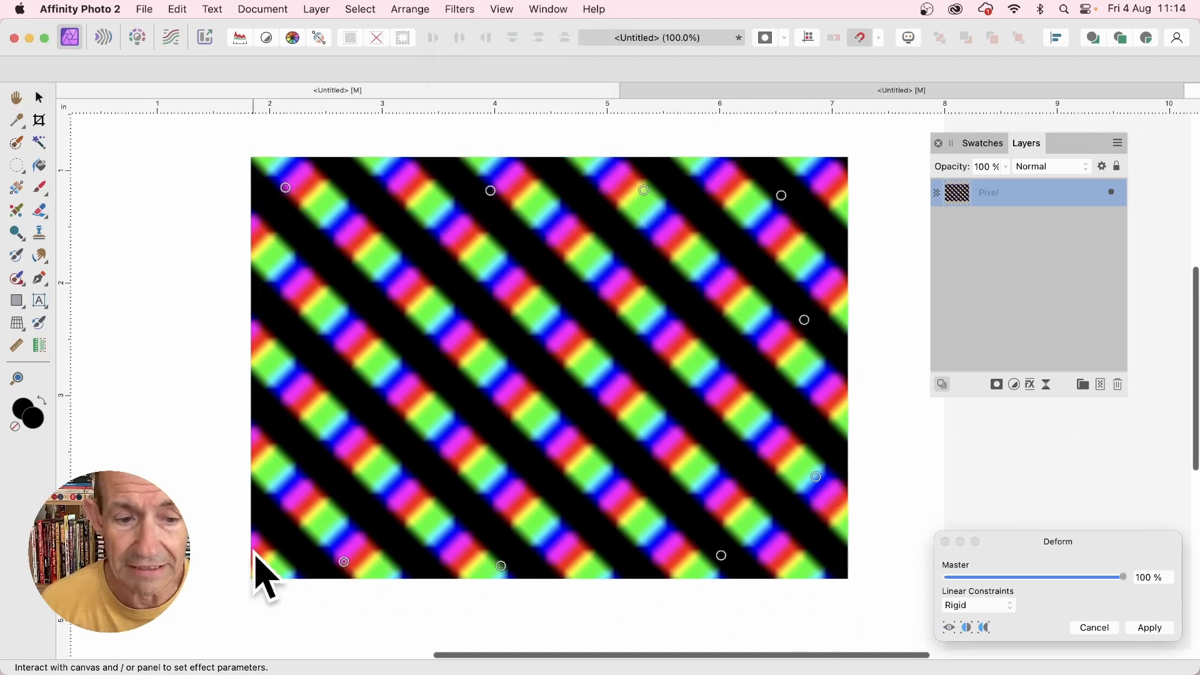
{"action": "left_click", "coordinate": [284, 547]}
{"action": "left_click", "coordinate": [272, 419]}
{"action": "left_click", "coordinate": [274, 318]}
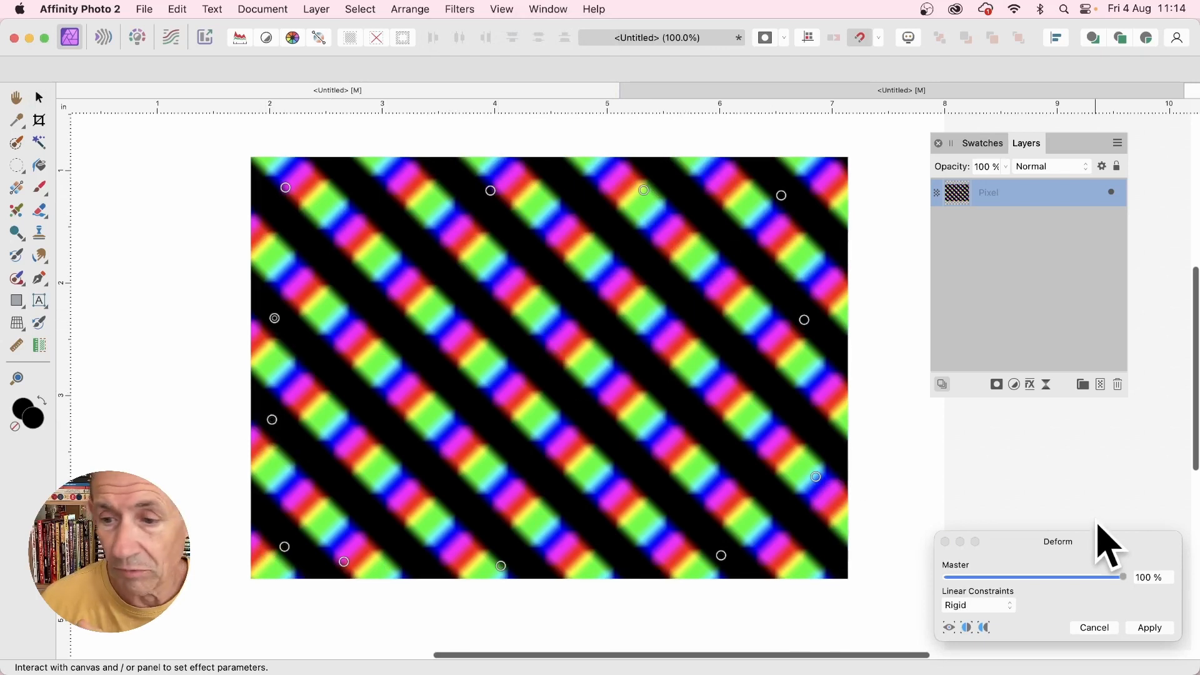
Step: Set the Deform filter's linear constraints to Similarity
{"action": "left_click_drag", "start_coordinate": [1083, 537], "coordinate": [743, 283]}
{"action": "left_click", "coordinate": [625, 350]}
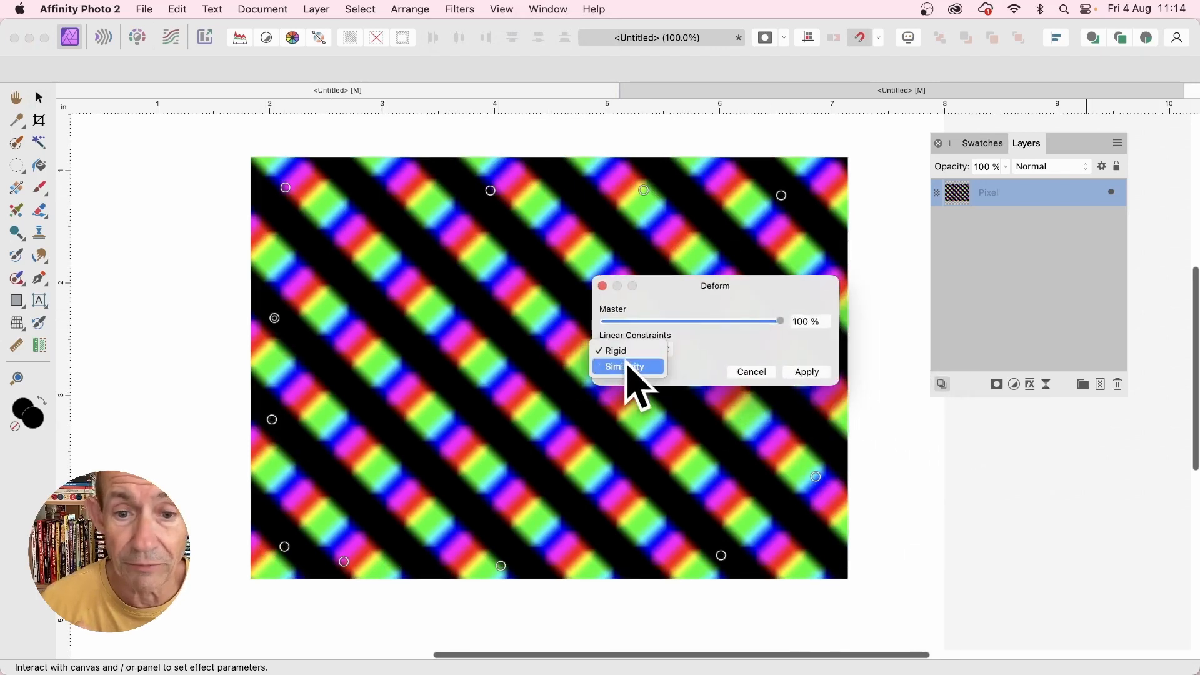
{"action": "left_click", "coordinate": [625, 368]}
Step: Warp the pattern by pulling points from its middle far out past its edges, and apply the Deform filter
{"action": "left_click", "coordinate": [461, 330]}
{"action": "left_click", "coordinate": [476, 393]}
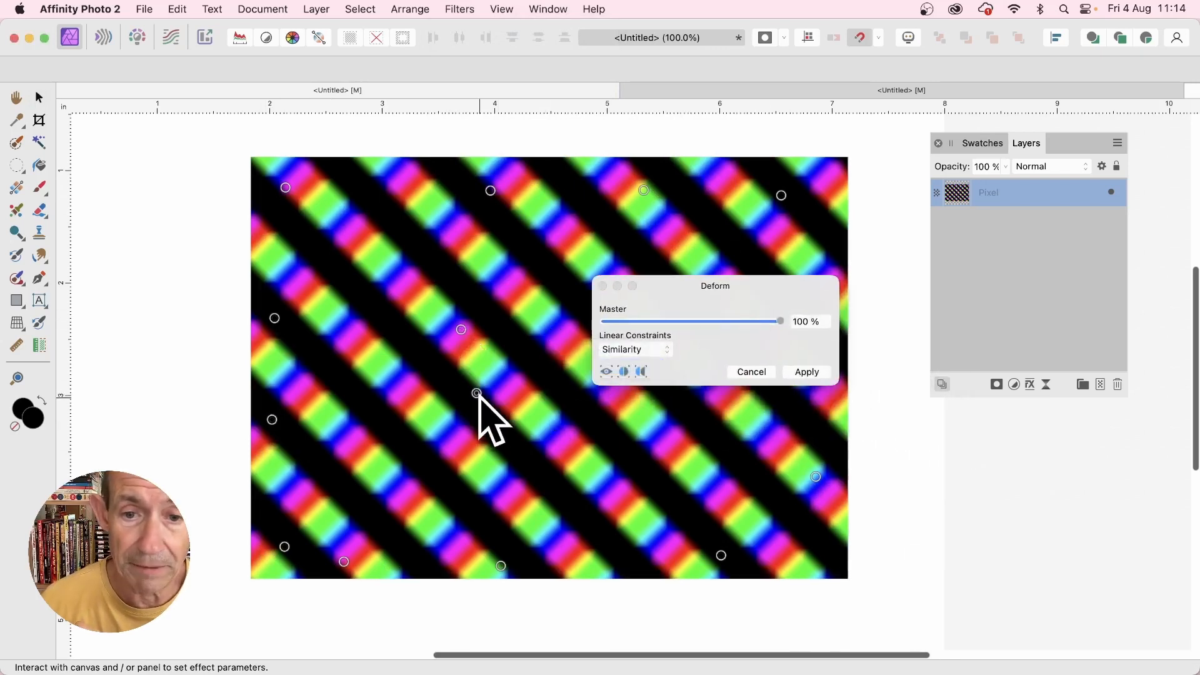
{"action": "left_click_drag", "start_coordinate": [477, 393], "coordinate": [95, 200]}
{"action": "left_click", "coordinate": [414, 271]}
{"action": "left_click_drag", "start_coordinate": [414, 270], "coordinate": [863, 75]}
{"action": "left_click_drag", "start_coordinate": [421, 222], "coordinate": [872, 520]}
{"action": "left_click_drag", "start_coordinate": [450, 318], "coordinate": [140, 625]}
{"action": "left_click", "coordinate": [433, 422]}
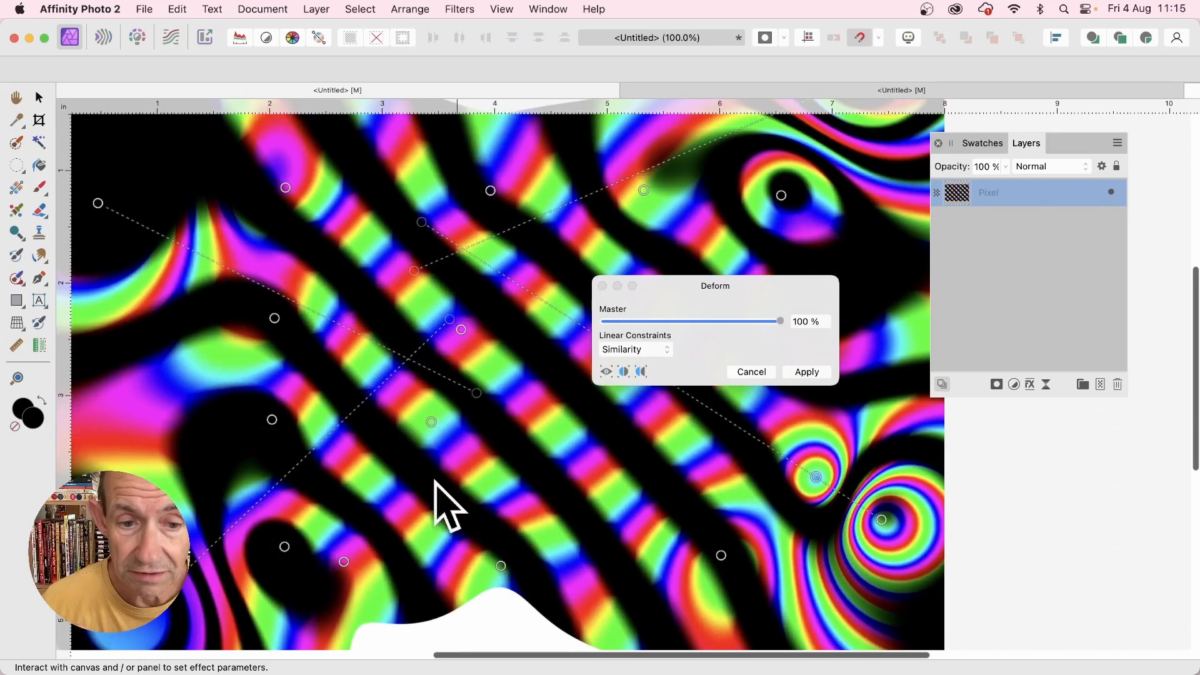
{"action": "left_click_drag", "start_coordinate": [432, 422], "coordinate": [489, 629]}
{"action": "left_click", "coordinate": [811, 374]}
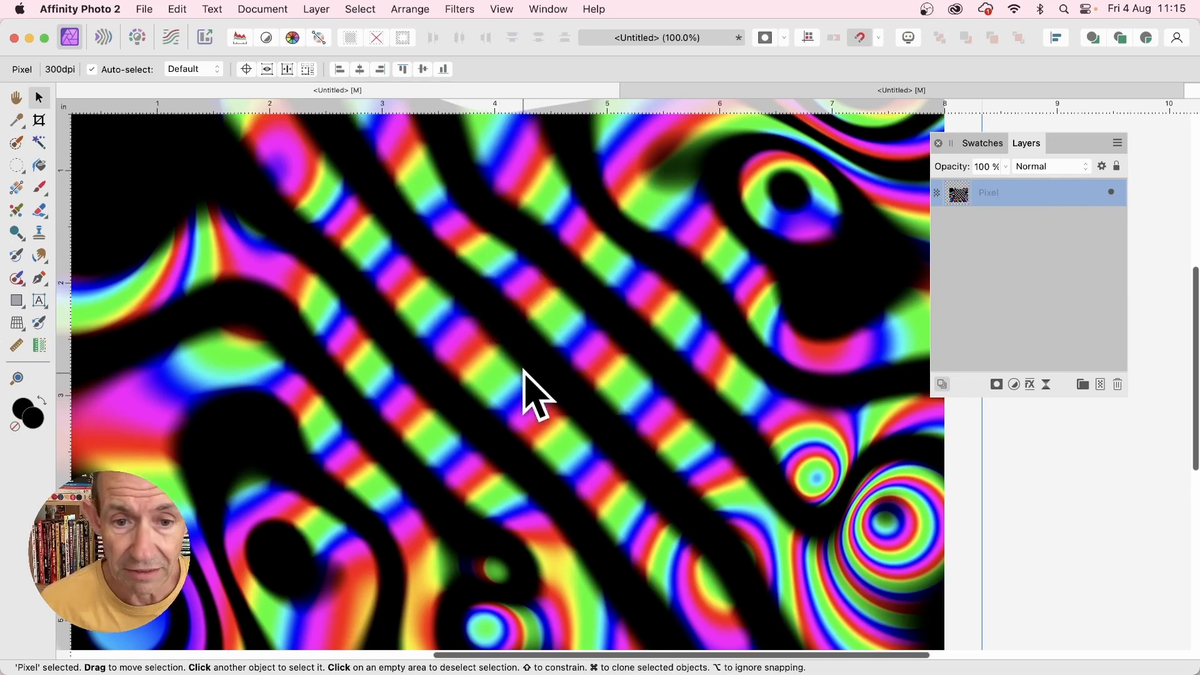
Step: Duplicate the slightly shifted deformed layer and repeat the Deform filter on the copy
{"action": "left_click_drag", "start_coordinate": [509, 383], "coordinate": [528, 367]}
{"action": "key", "text": "super+j"}
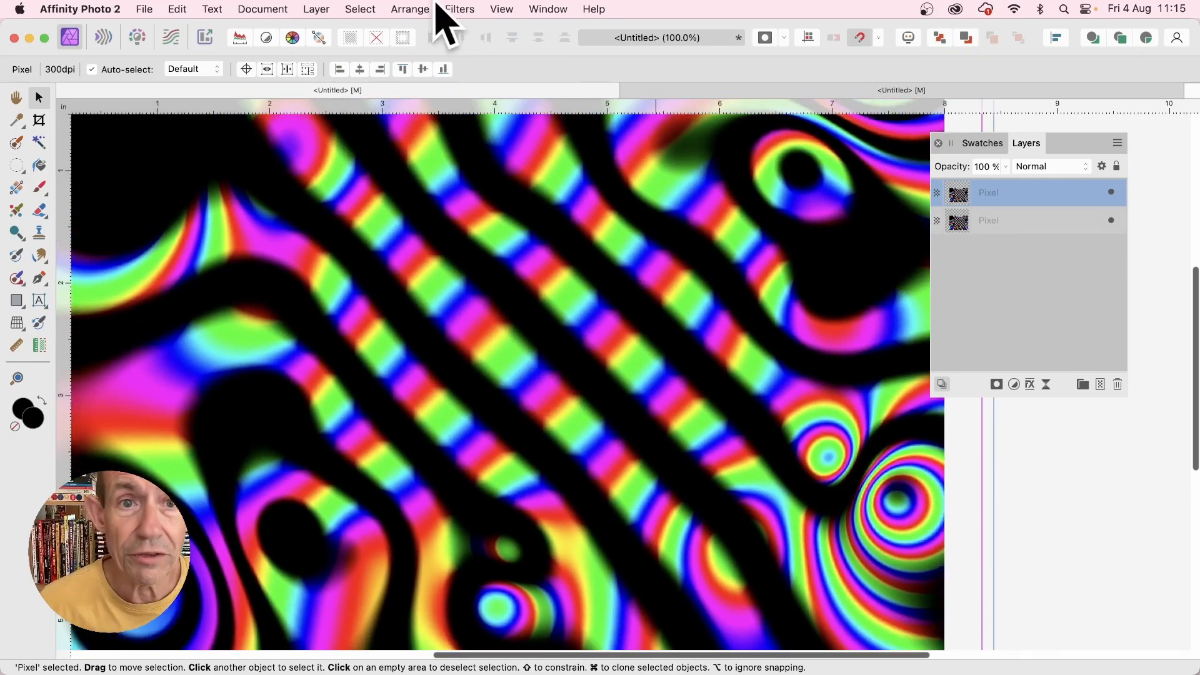
{"action": "left_click", "coordinate": [460, 9]}
{"action": "left_click", "coordinate": [460, 32]}
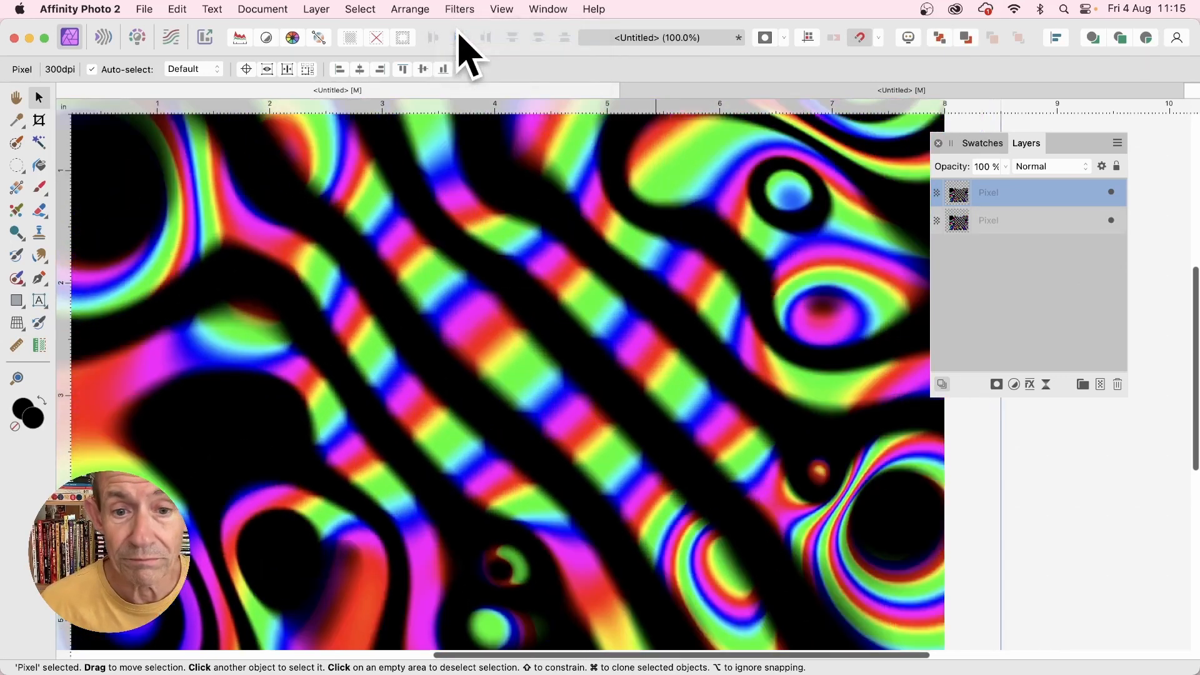
Step: Set the duplicate layer's blend mode to Lighten
{"action": "left_click", "coordinate": [1041, 166]}
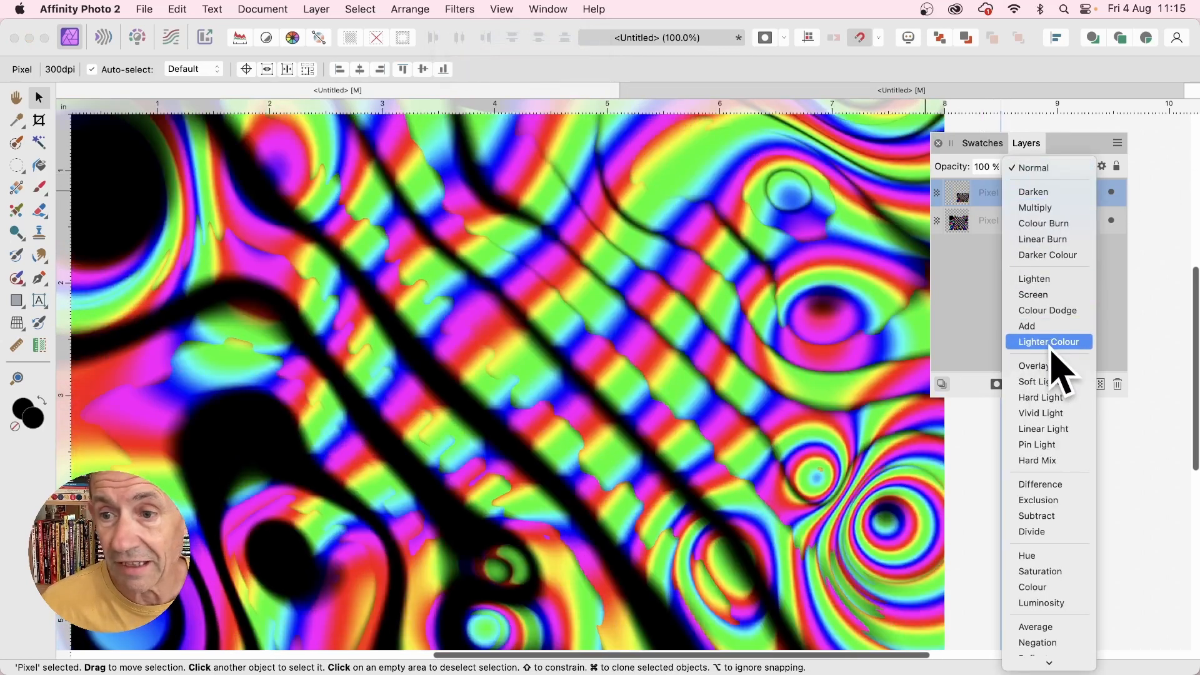
{"action": "left_click", "coordinate": [1051, 280]}
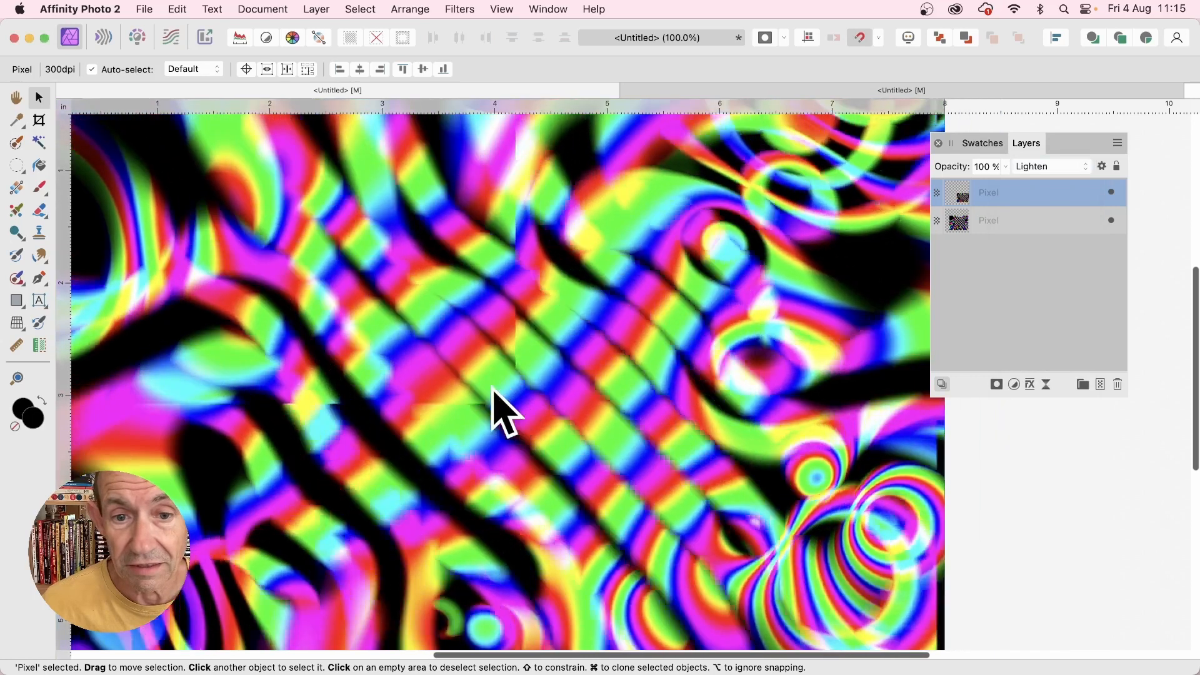
Step: Shift the Lighten layer across the pattern and duplicate it
{"action": "left_click_drag", "start_coordinate": [492, 388], "coordinate": [494, 363]}
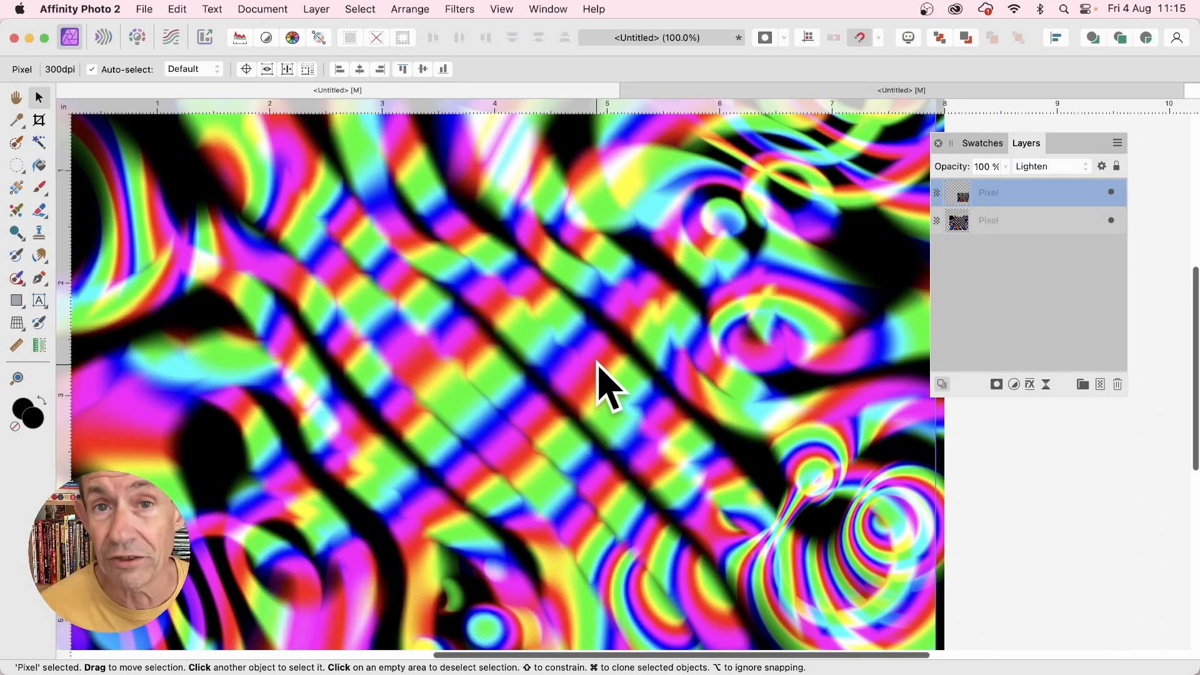
{"action": "left_click_drag", "start_coordinate": [598, 354], "coordinate": [675, 368]}
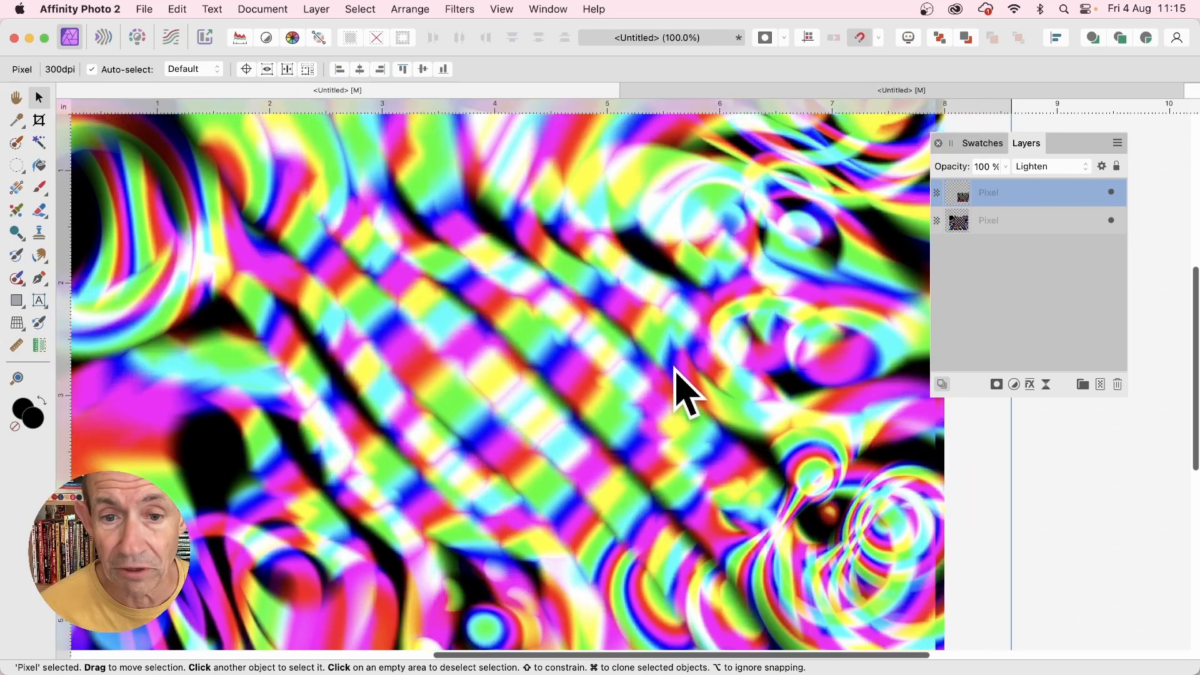
{"action": "key", "text": "super+j"}
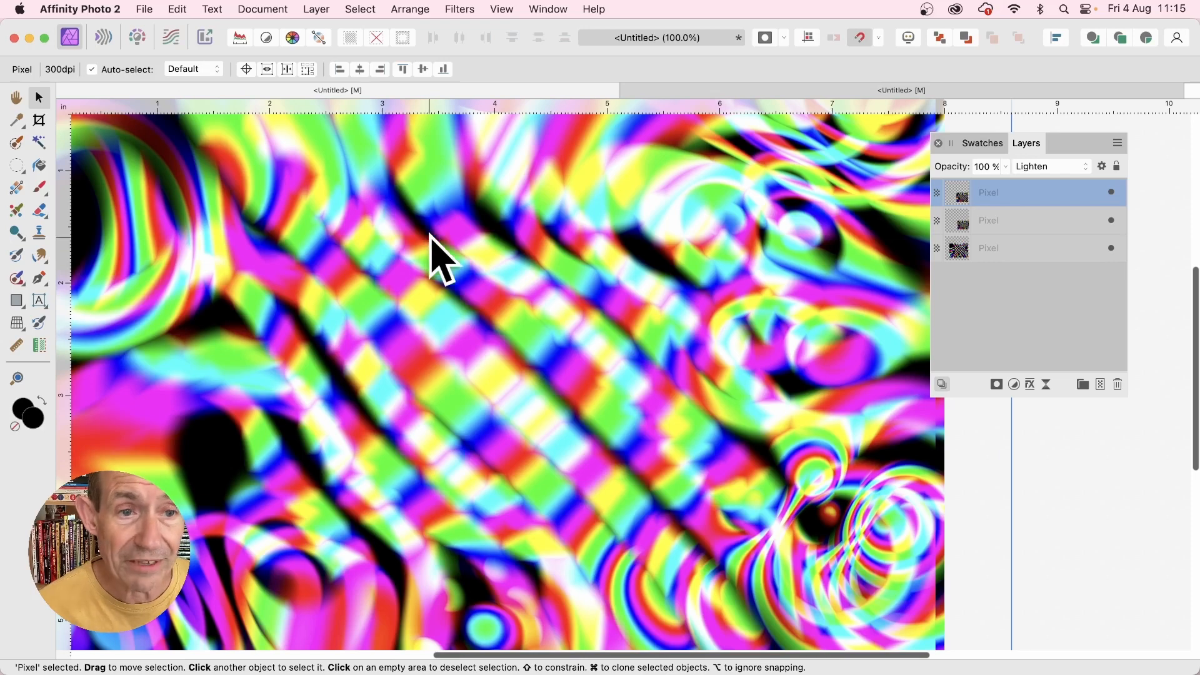
Step: Reposition the new Lighten copy over the artwork and repeat the Deform filter on it
{"action": "left_click_drag", "start_coordinate": [382, 283], "coordinate": [191, 130]}
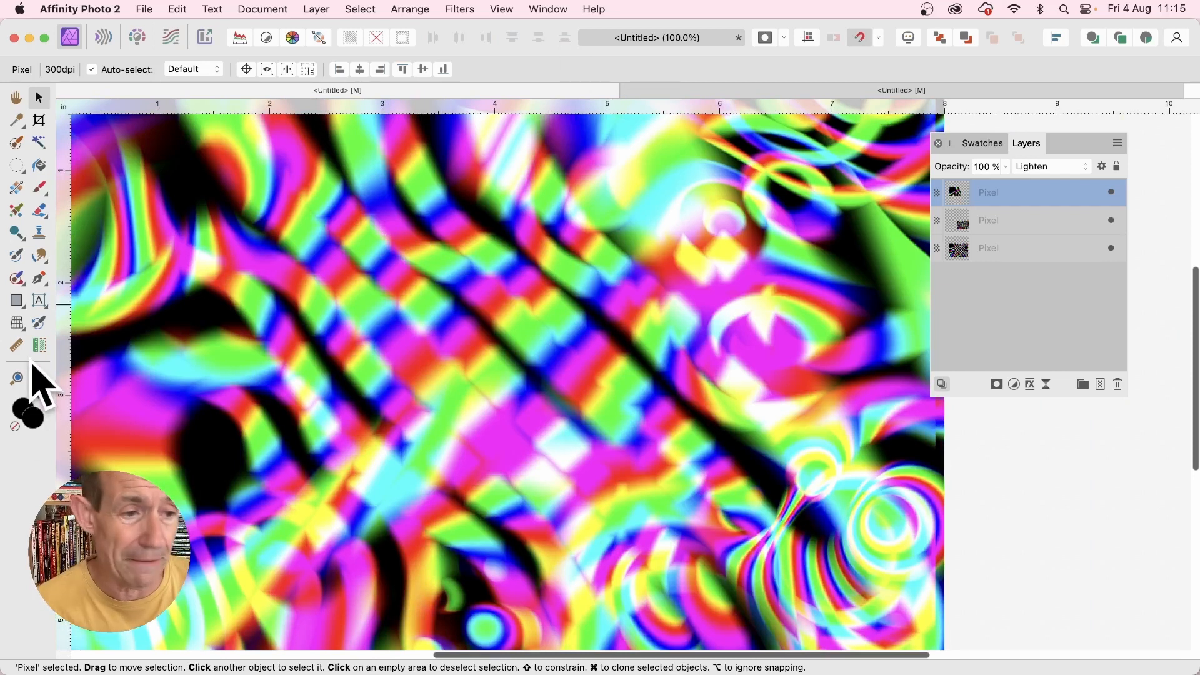
{"action": "left_click_drag", "start_coordinate": [340, 482], "coordinate": [285, 420]}
{"action": "left_click", "coordinate": [461, 9]}
{"action": "left_click", "coordinate": [475, 33]}
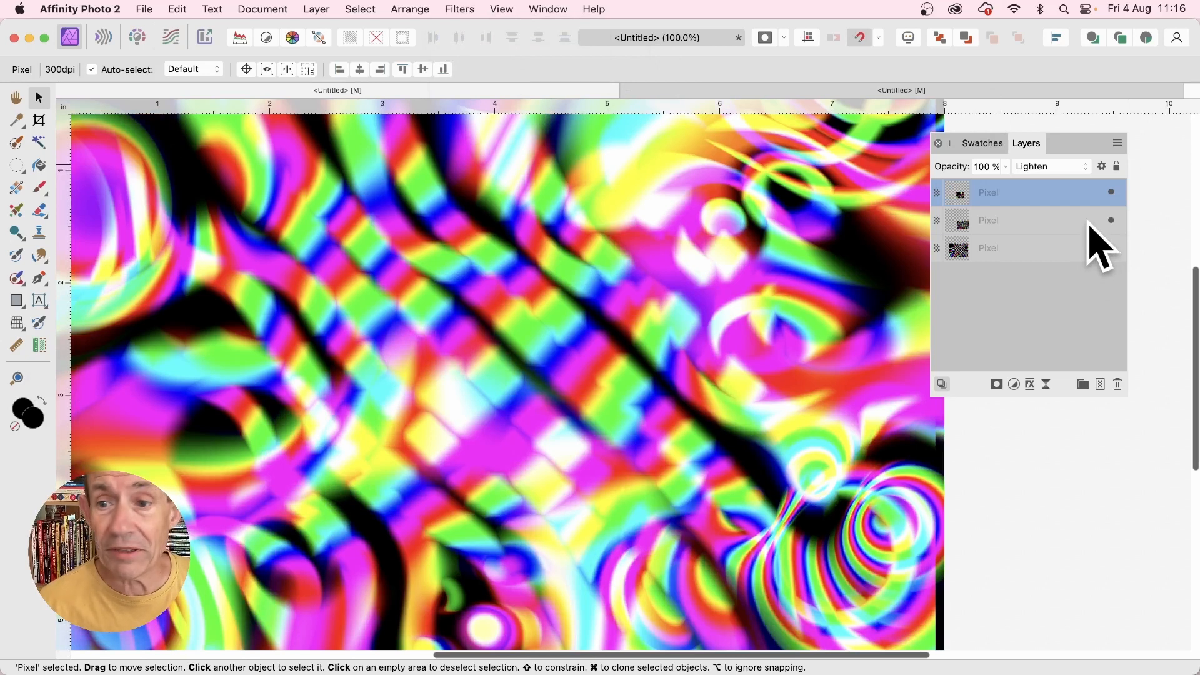
Step: Merge all three pixel layers into a single layer
{"action": "left_click", "coordinate": [1009, 246], "text": "shift"}
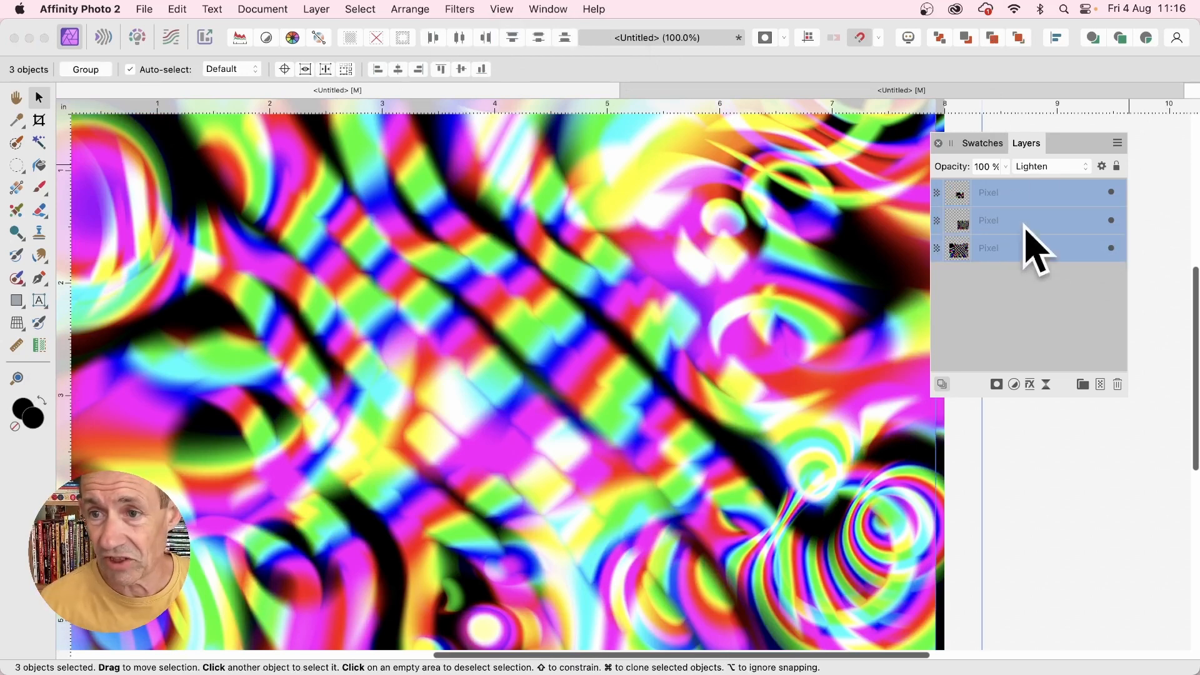
{"action": "left_click", "coordinate": [317, 9]}
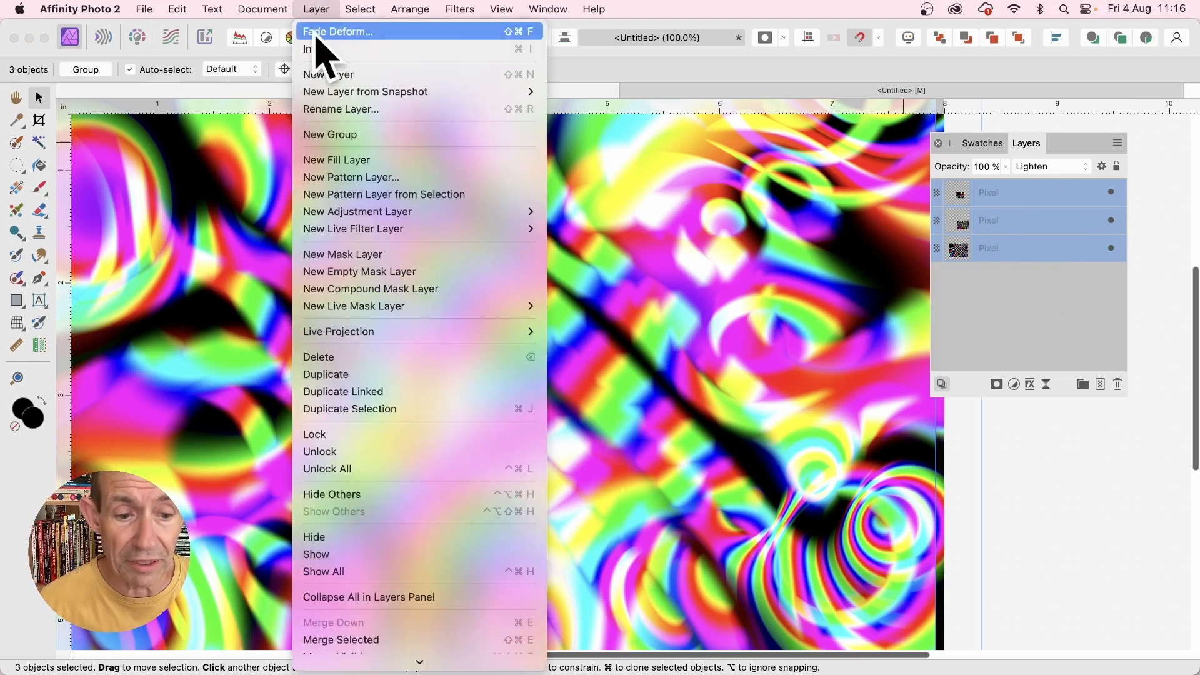
{"action": "scroll", "coordinate": [350, 551], "scroll_direction": "down", "scroll_amount": 5}
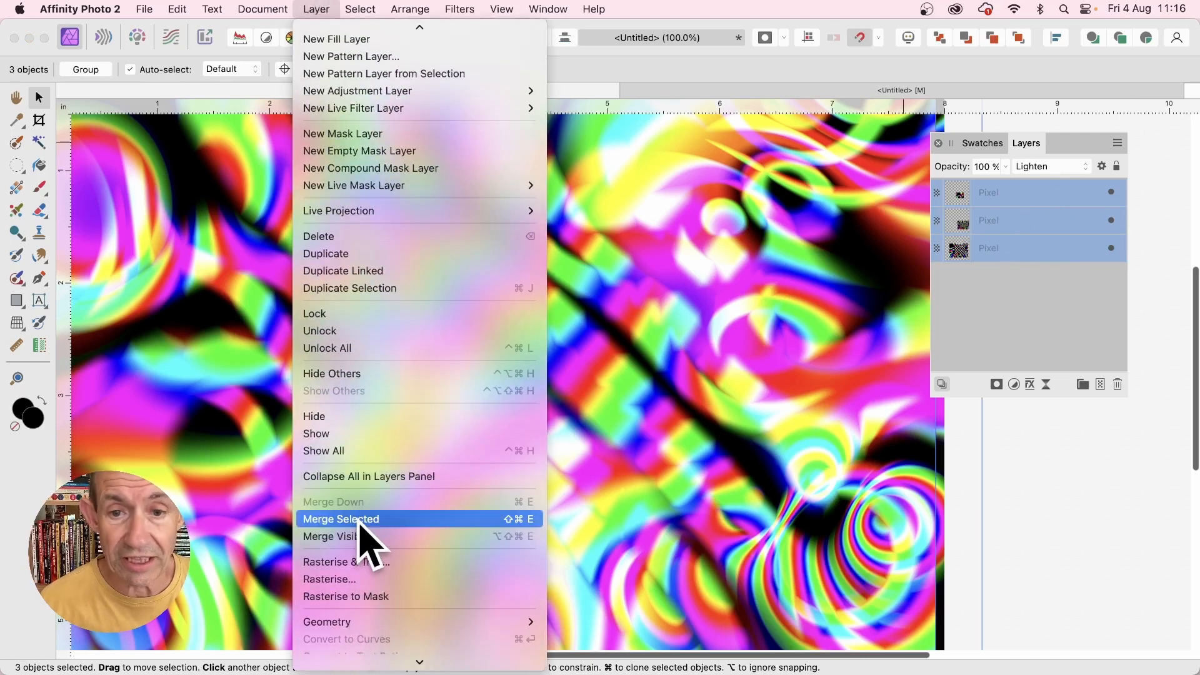
{"action": "left_click", "coordinate": [368, 520]}
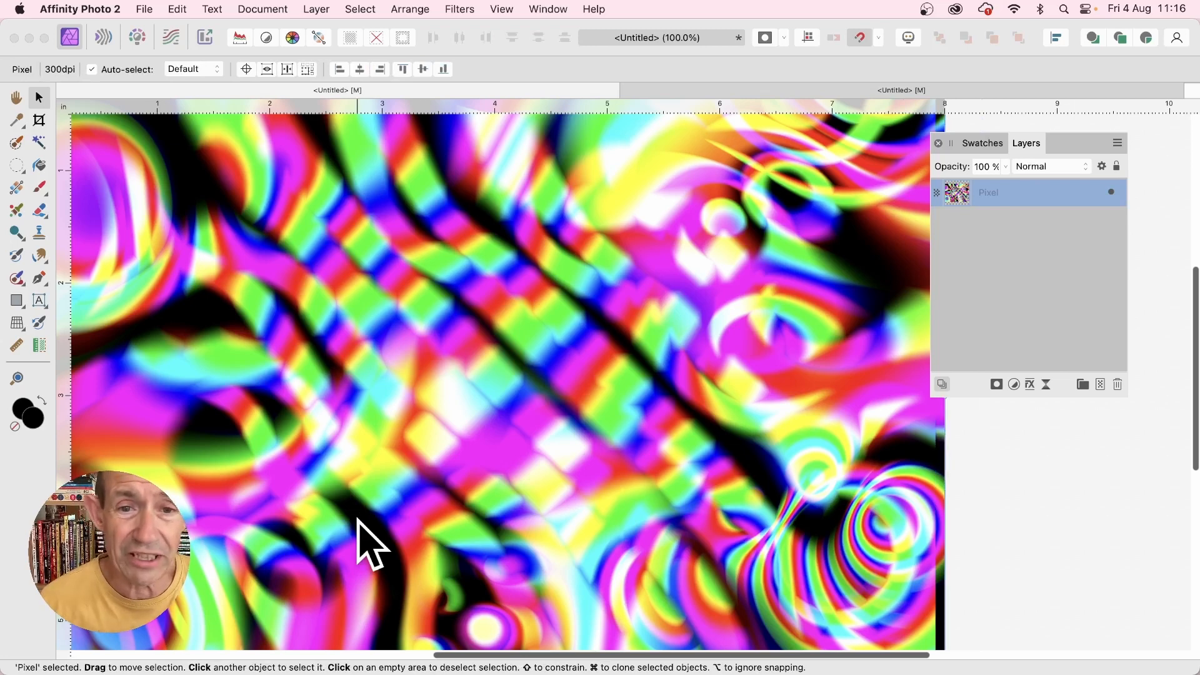
Step: Move the merged artwork sideways to uncover blank canvas beside it, and copy the layer
{"action": "left_click_drag", "start_coordinate": [420, 282], "coordinate": [771, 308]}
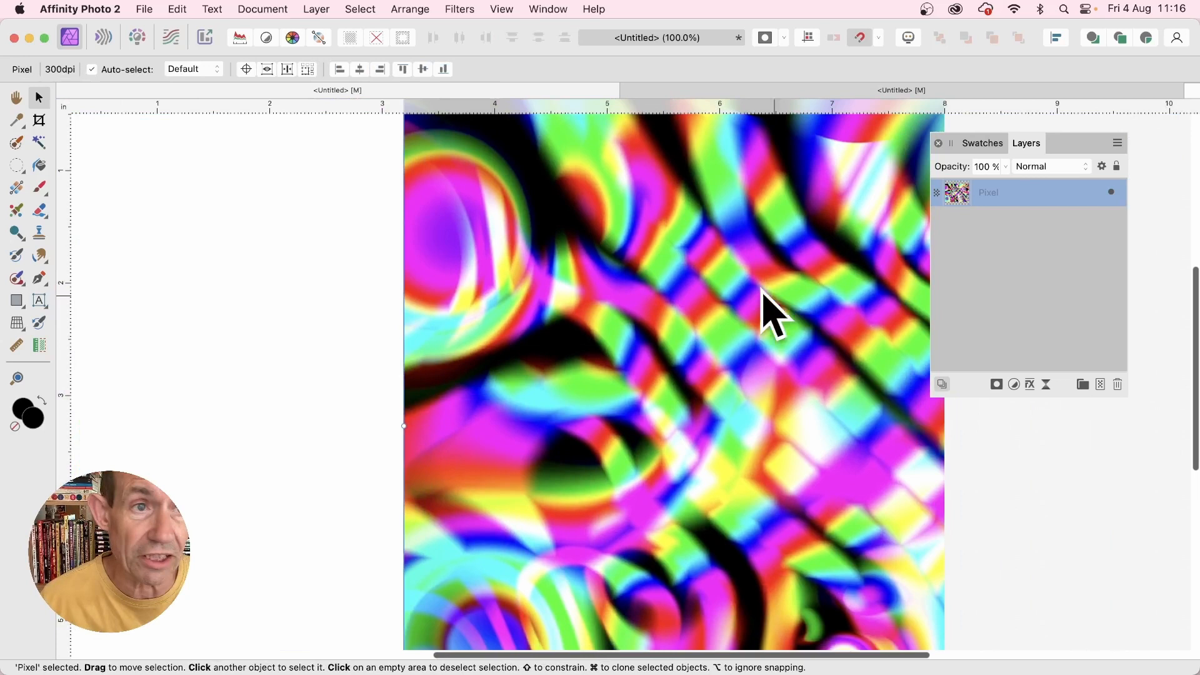
{"action": "left_click", "coordinate": [177, 9]}
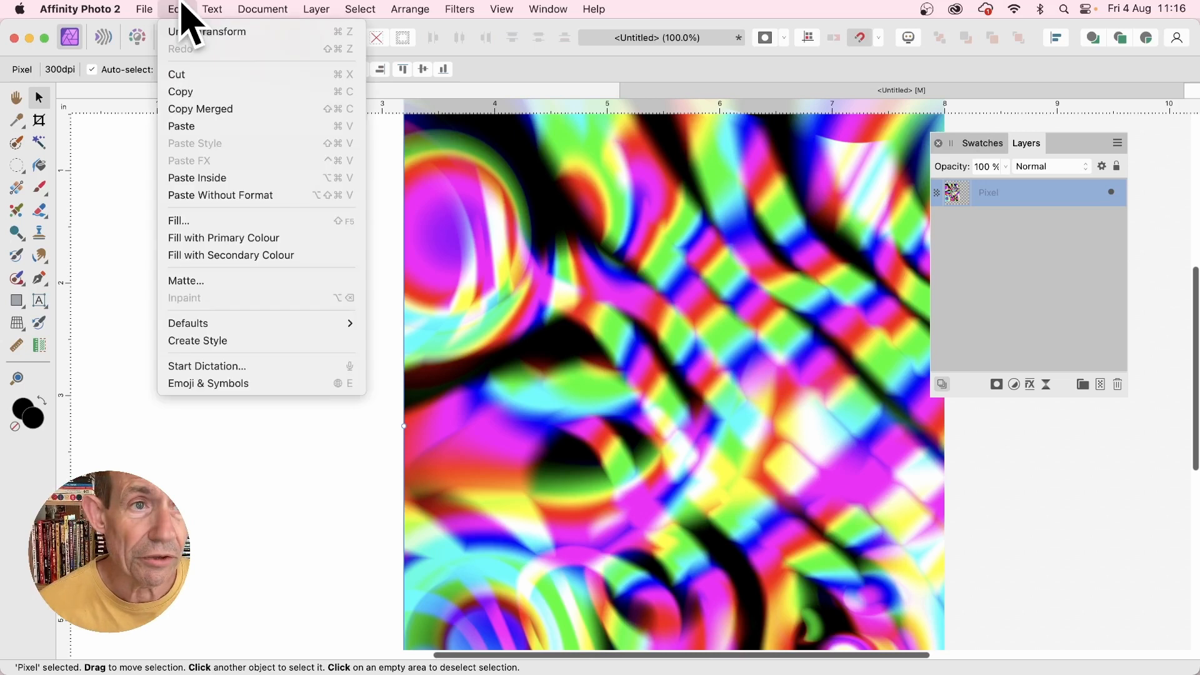
{"action": "left_click", "coordinate": [200, 94]}
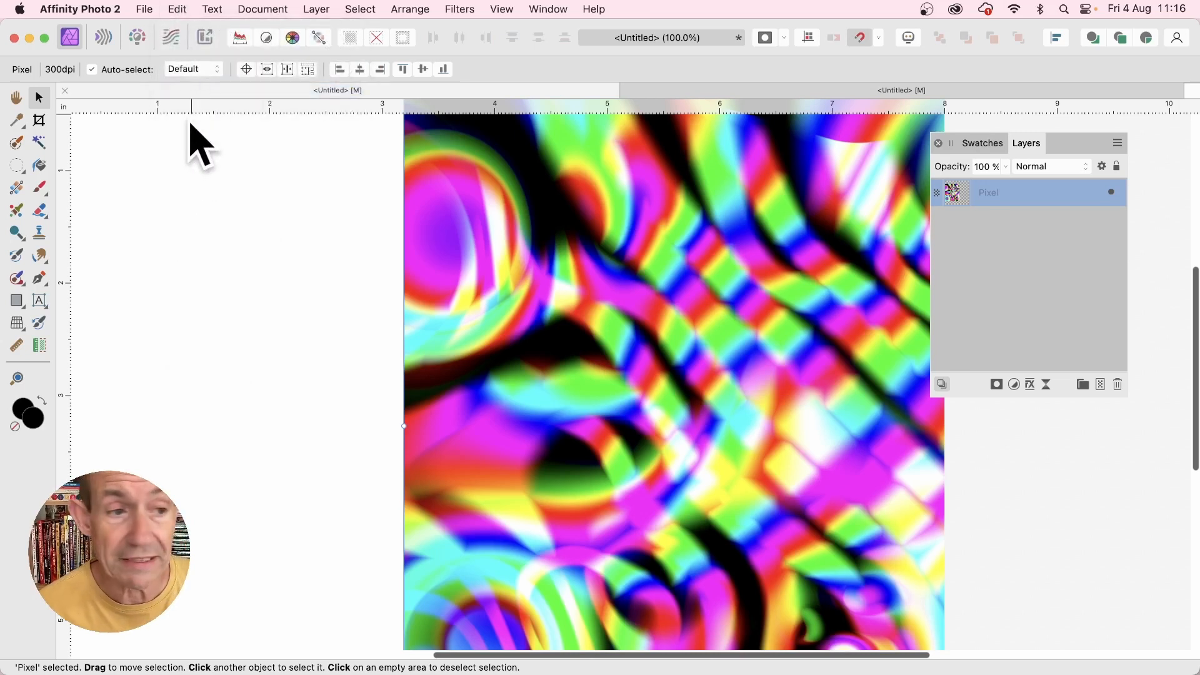
Step: Draw a triangle about 3.6 in wide and 3.8 in tall, partly over the blank canvas and partly over the artwork
{"action": "left_click", "coordinate": [26, 306]}
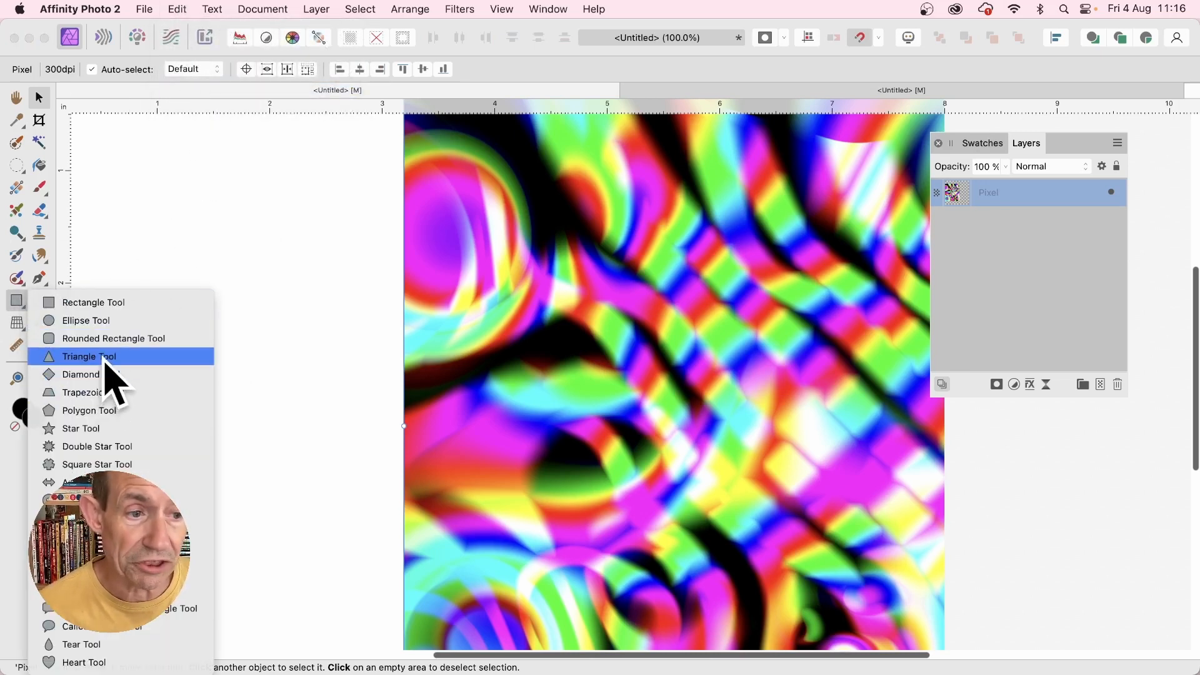
{"action": "left_click", "coordinate": [103, 355]}
{"action": "left_click_drag", "start_coordinate": [157, 156], "coordinate": [559, 586]}
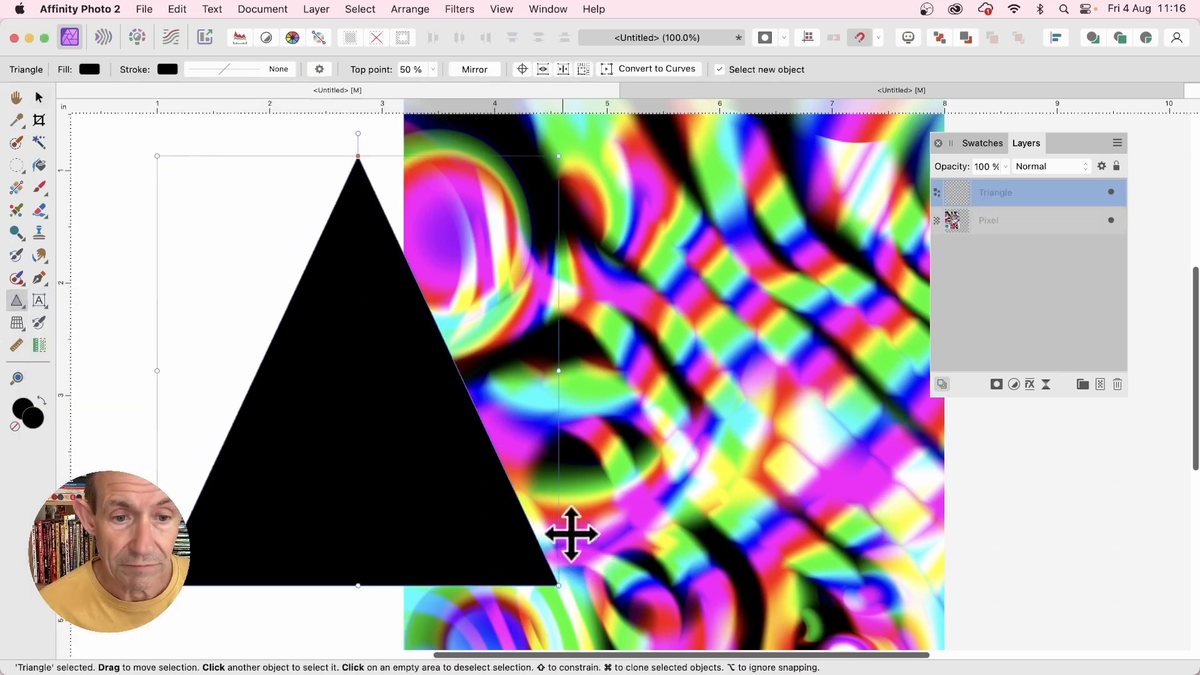
Step: Paste the copied artwork inside the triangle and reposition it to fill the shape
{"action": "left_click", "coordinate": [178, 9]}
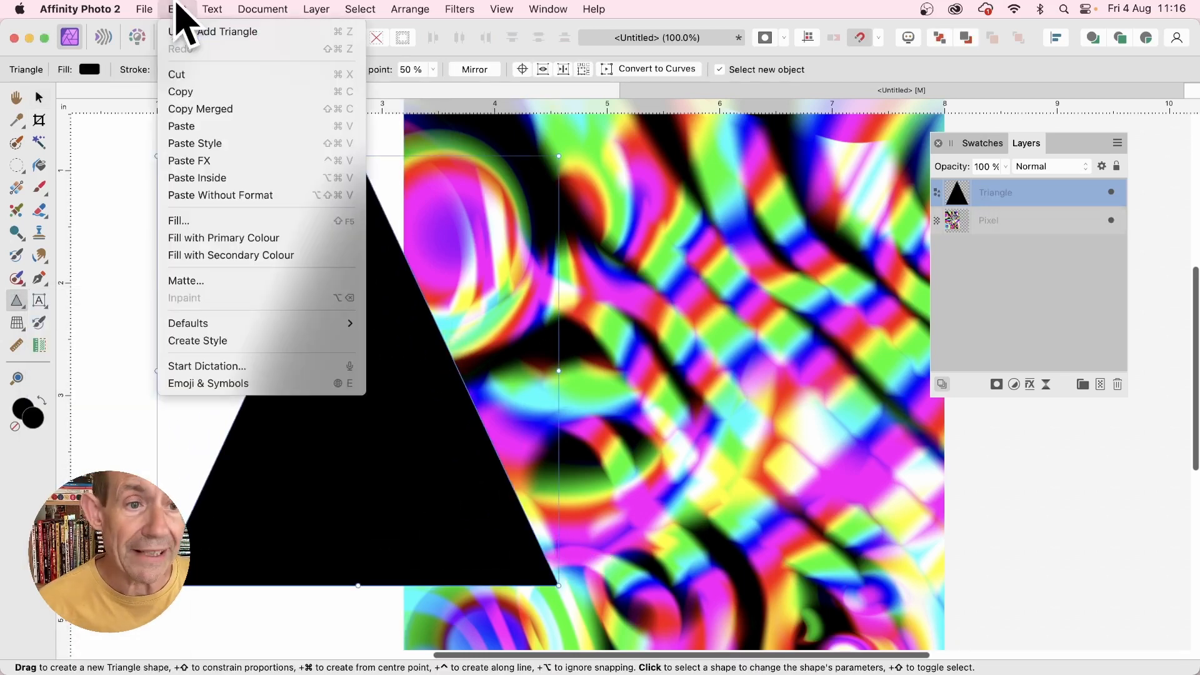
{"action": "left_click", "coordinate": [208, 178]}
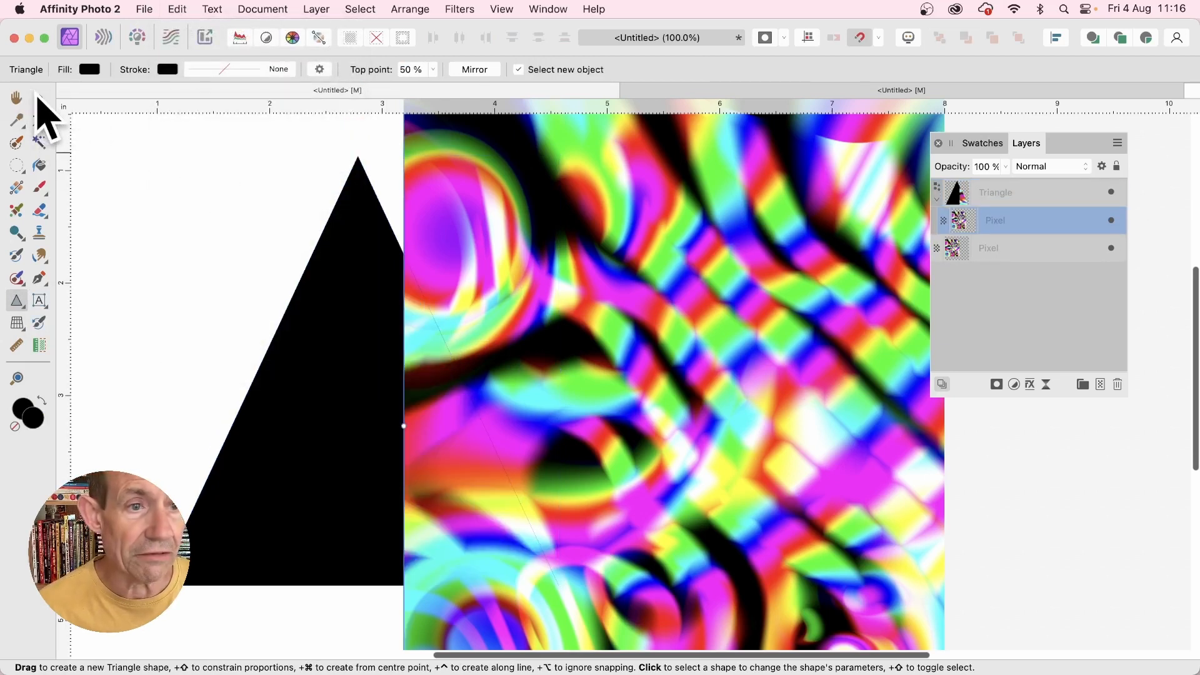
{"action": "left_click", "coordinate": [39, 97]}
{"action": "left_click_drag", "start_coordinate": [684, 336], "coordinate": [360, 269]}
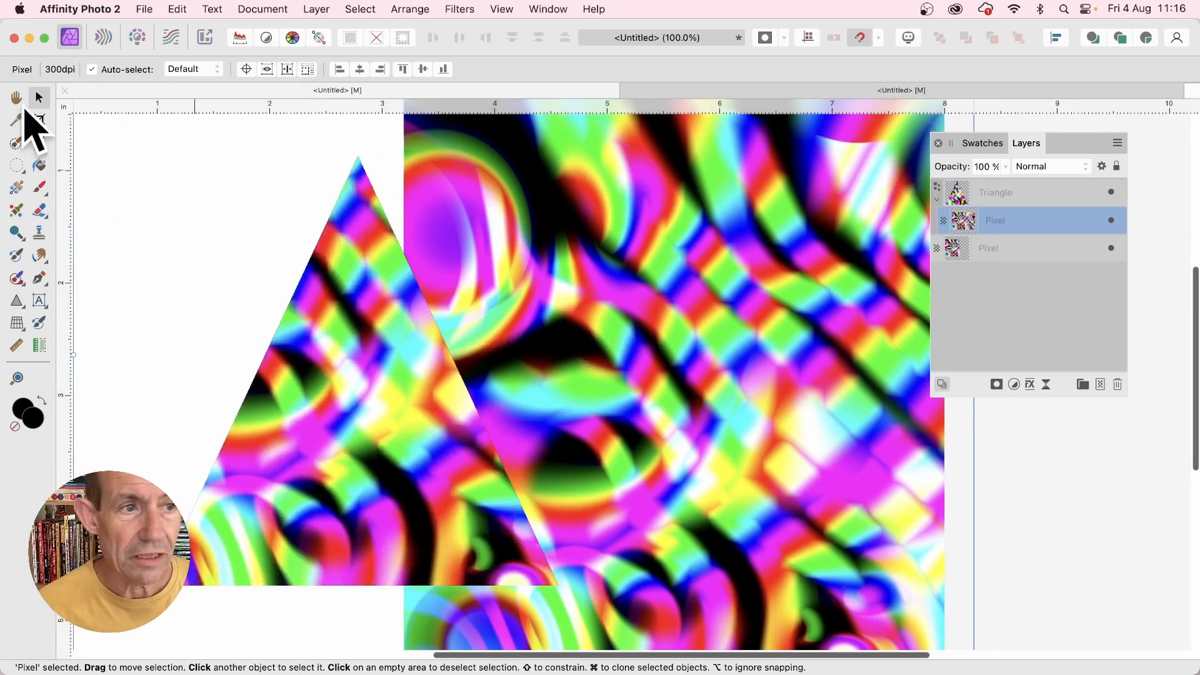
Step: Move the filled triangle to the canvas's upper-left corner and slide the large artwork layer back beneath it
{"action": "left_click", "coordinate": [976, 194]}
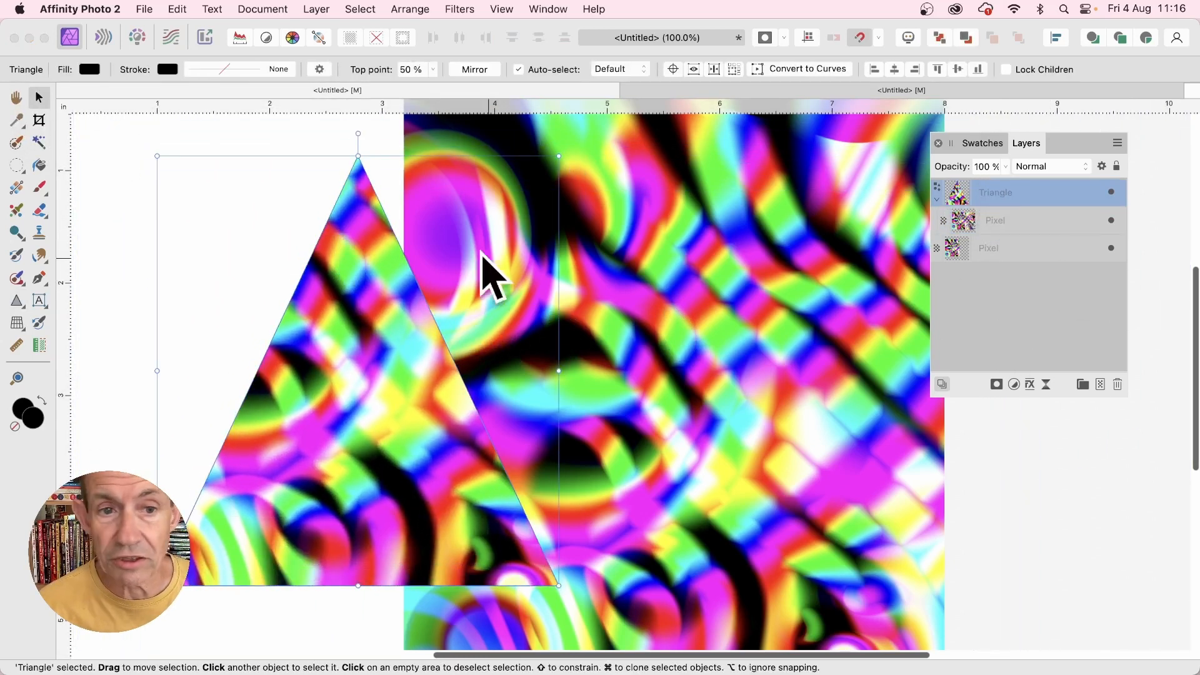
{"action": "left_click_drag", "start_coordinate": [481, 250], "coordinate": [300, 226]}
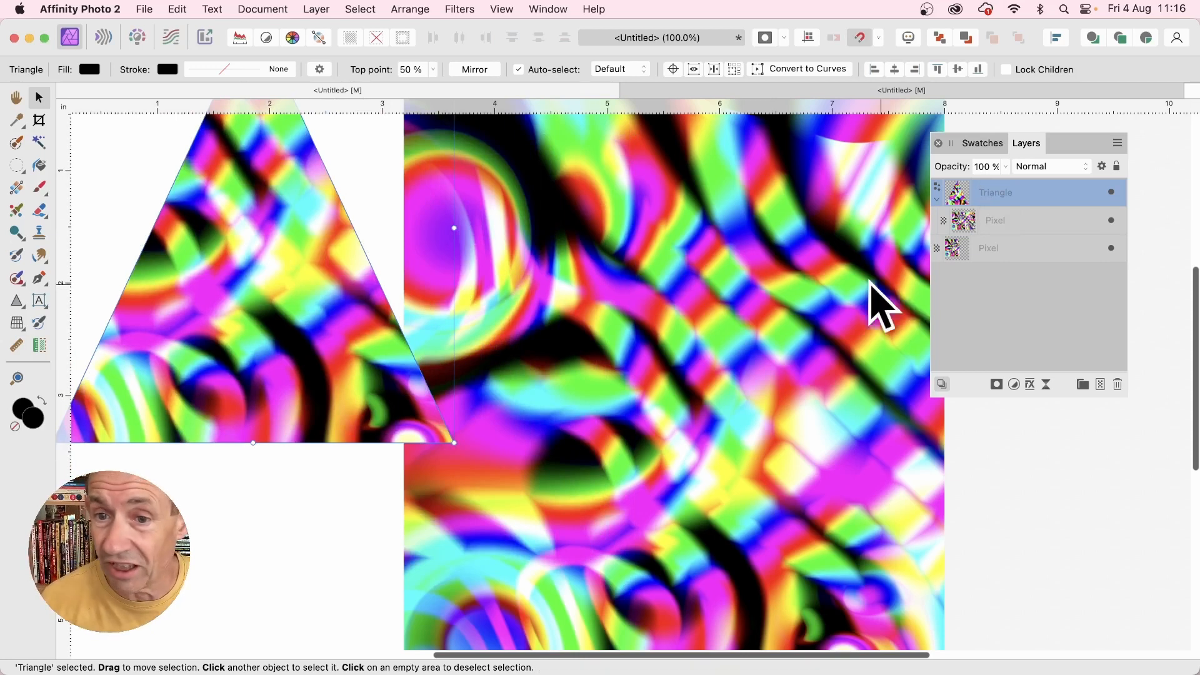
{"action": "left_click_drag", "start_coordinate": [873, 284], "coordinate": [424, 305]}
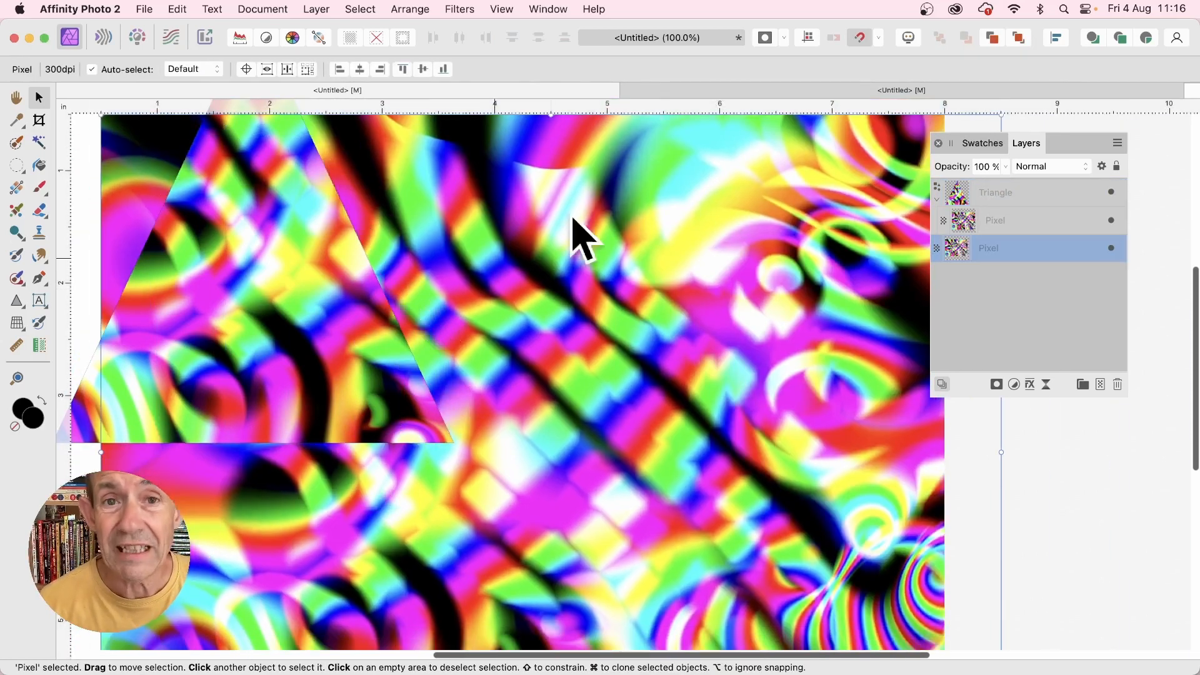
Step: Save the selected artwork layer as an asset in the existing assets category
{"action": "left_click", "coordinate": [546, 9]}
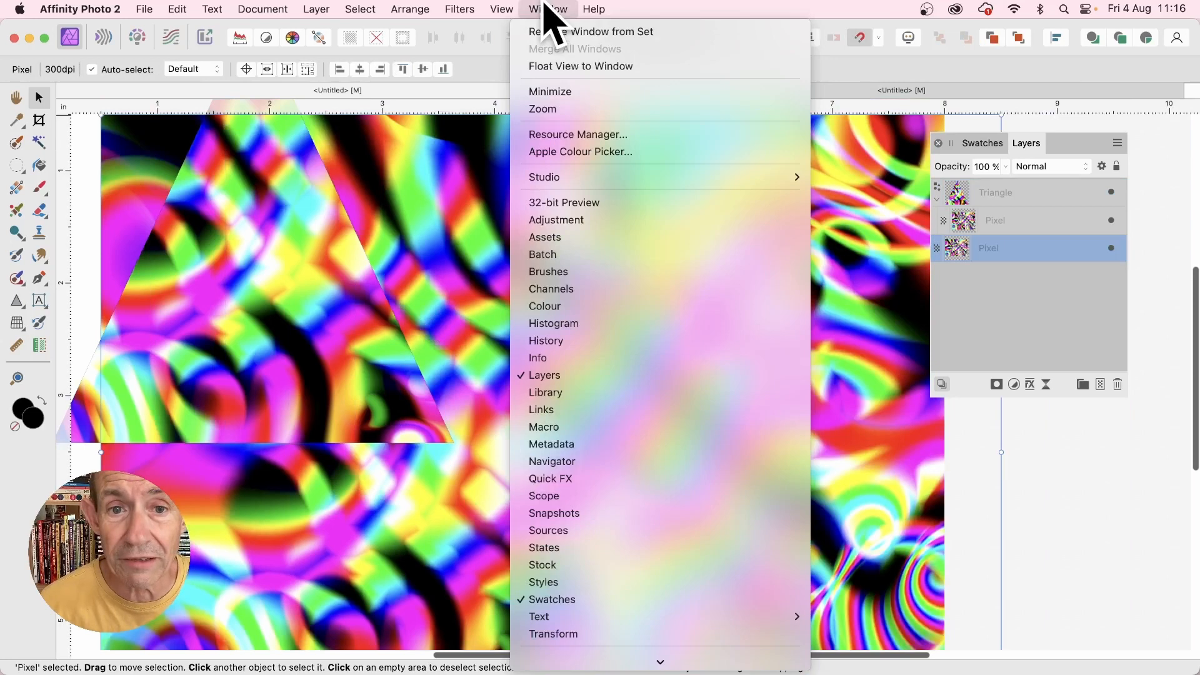
{"action": "left_click", "coordinate": [576, 239]}
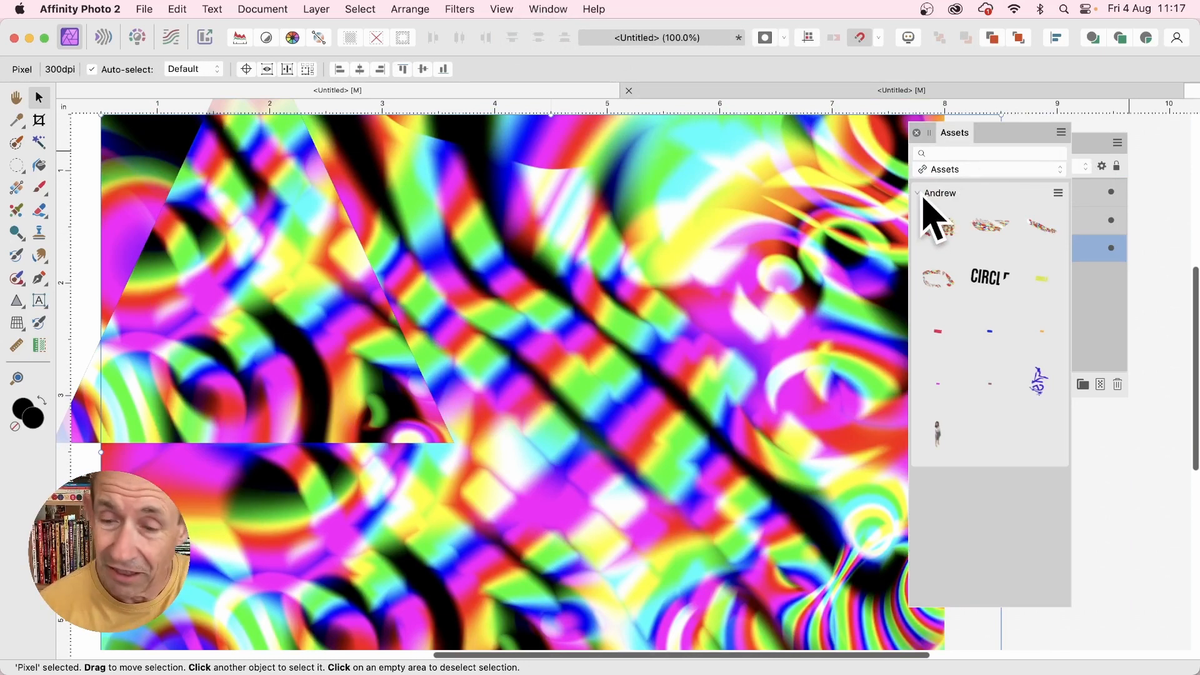
{"action": "left_click", "coordinate": [1058, 193]}
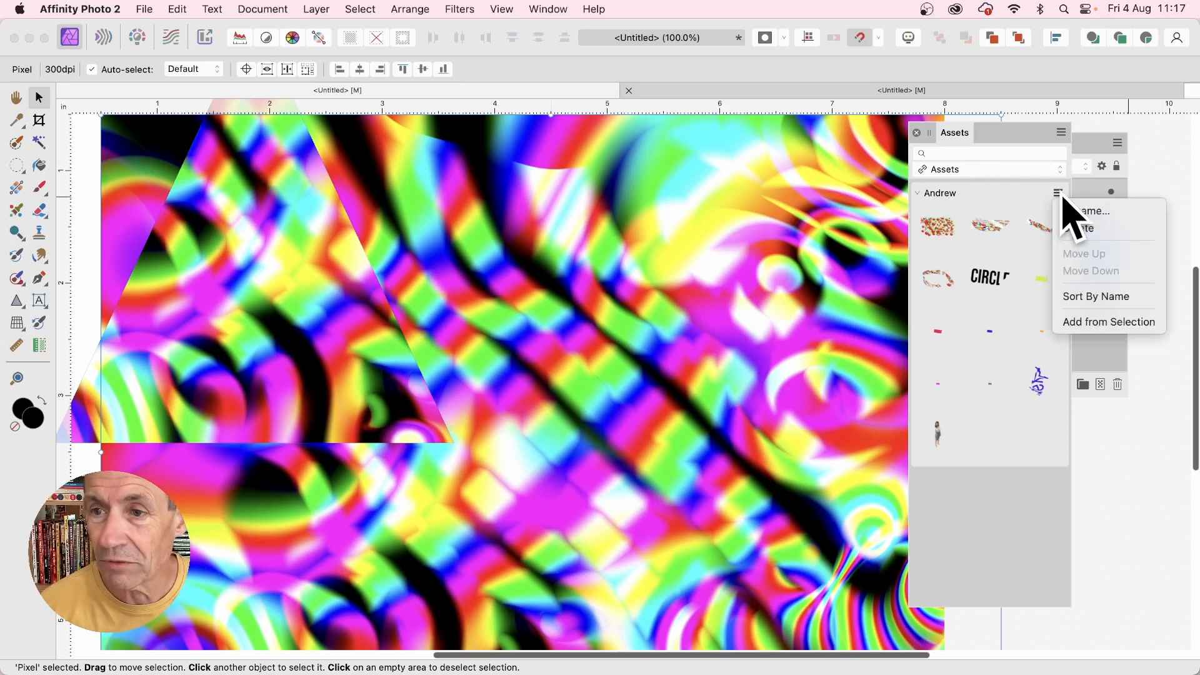
{"action": "left_click", "coordinate": [1124, 322]}
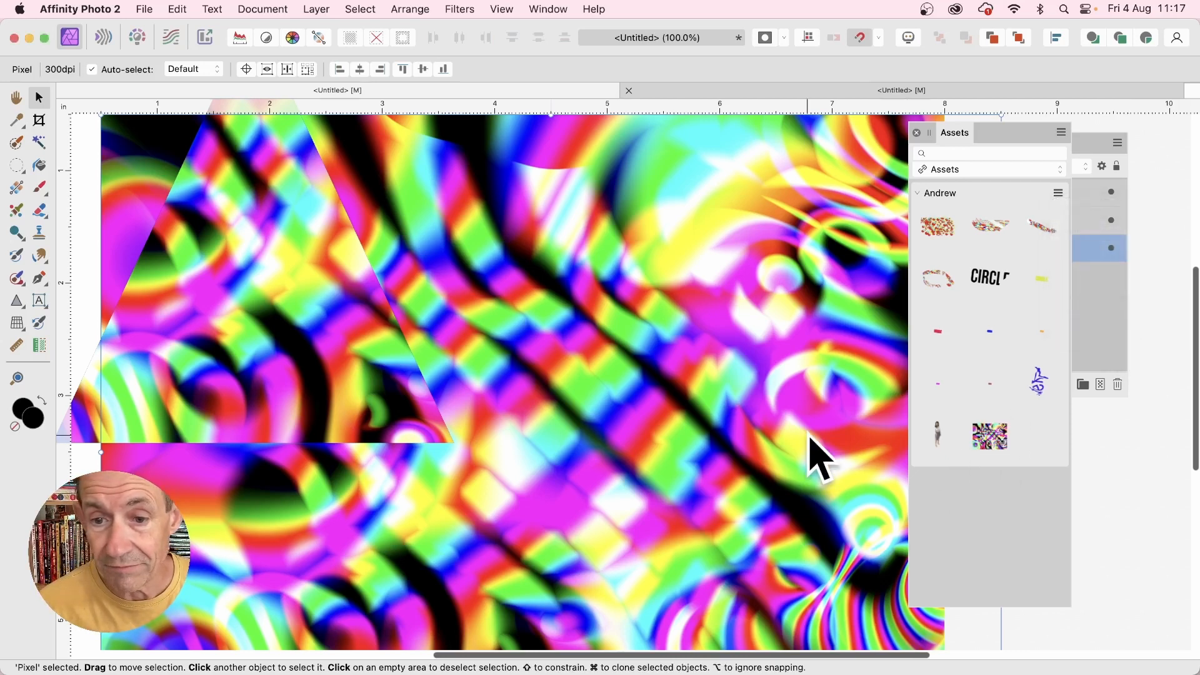
Step: Delete the large artwork layer, move the filled triangle further towards the canvas edge and clear the selection
{"action": "left_click_drag", "start_coordinate": [807, 433], "coordinate": [640, 484]}
{"action": "key", "text": "Delete"}
{"action": "left_click_drag", "start_coordinate": [217, 225], "coordinate": [120, 291]}
{"action": "left_click", "coordinate": [572, 363]}
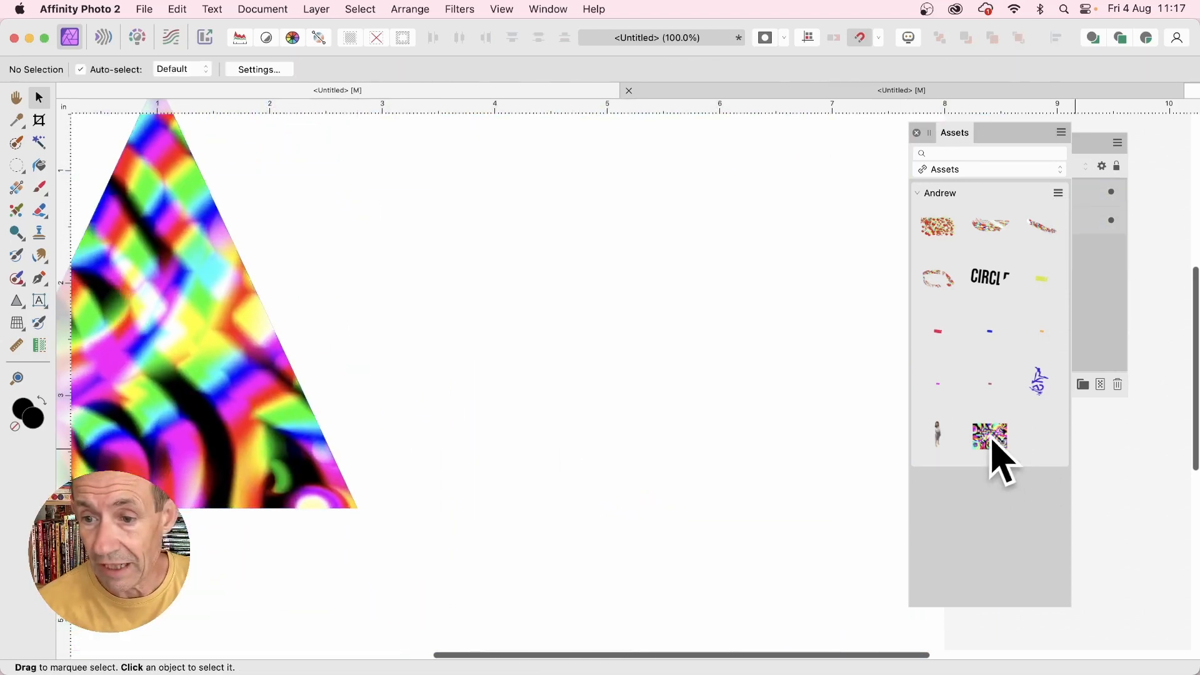
Step: Place three overlapping copies of the saved artwork asset on the canvas
{"action": "left_click_drag", "start_coordinate": [990, 436], "coordinate": [795, 430]}
{"action": "left_click_drag", "start_coordinate": [569, 209], "coordinate": [638, 393]}
{"action": "left_click_drag", "start_coordinate": [407, 268], "coordinate": [703, 476]}
{"action": "left_click_drag", "start_coordinate": [850, 565], "coordinate": [425, 237]}
{"action": "left_click_drag", "start_coordinate": [510, 276], "coordinate": [465, 305]}
{"action": "left_click_drag", "start_coordinate": [547, 334], "coordinate": [639, 380]}
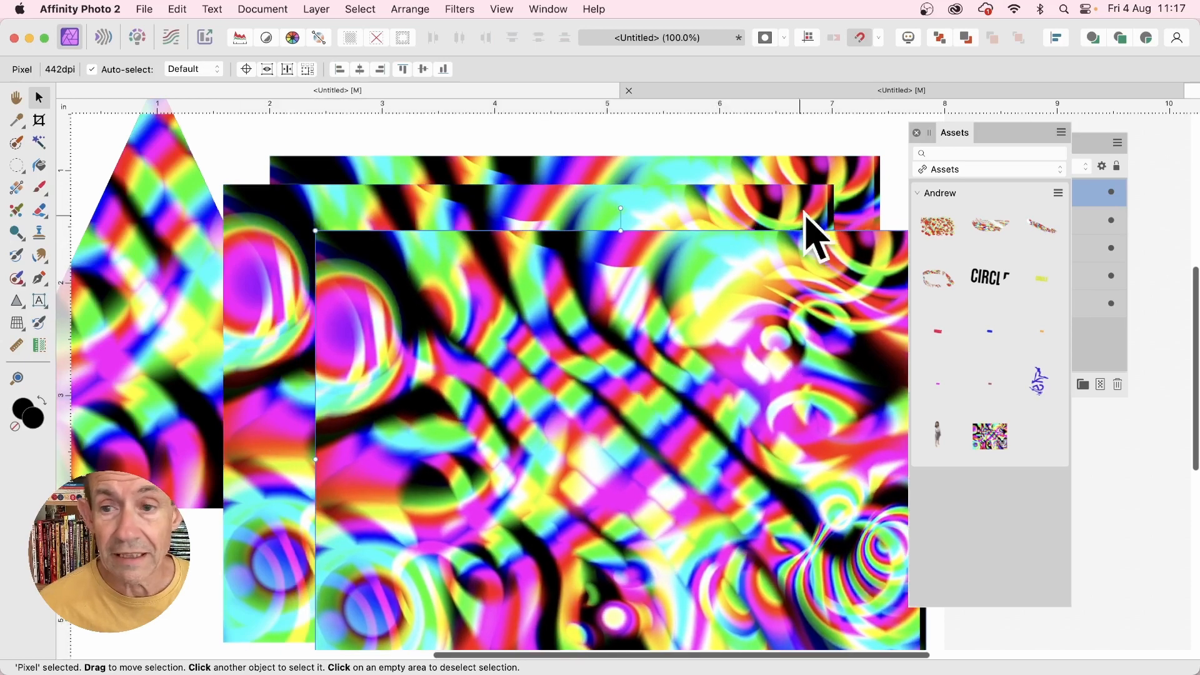
Step: Set the topmost artwork copy's blend mode to Lighten
{"action": "left_click", "coordinate": [1097, 150]}
{"action": "left_click", "coordinate": [1051, 166]}
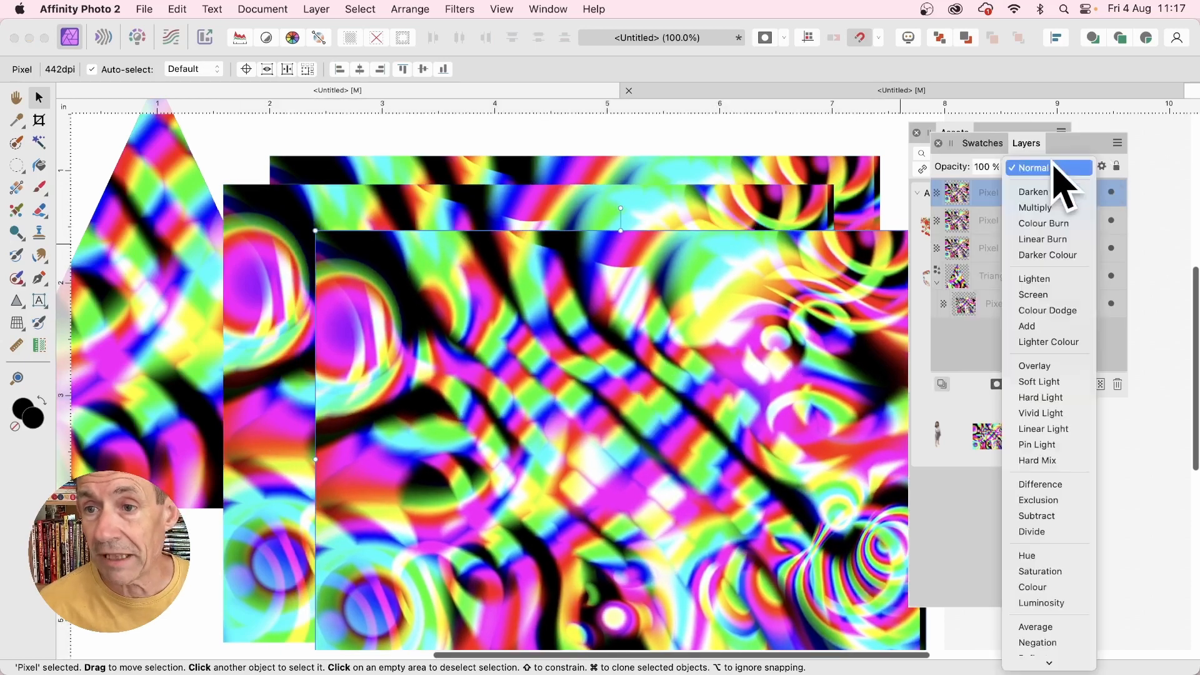
{"action": "left_click", "coordinate": [1050, 279]}
Step: Move and rotate the topmost artwork copy over the others, and repeat the Deform filter on it
{"action": "mouse_move", "coordinate": [664, 439]}
{"action": "left_mouse_down"}
{"action": "mouse_move", "coordinate": [563, 367]}
{"action": "mouse_move", "coordinate": [559, 378]}
{"action": "left_mouse_up"}
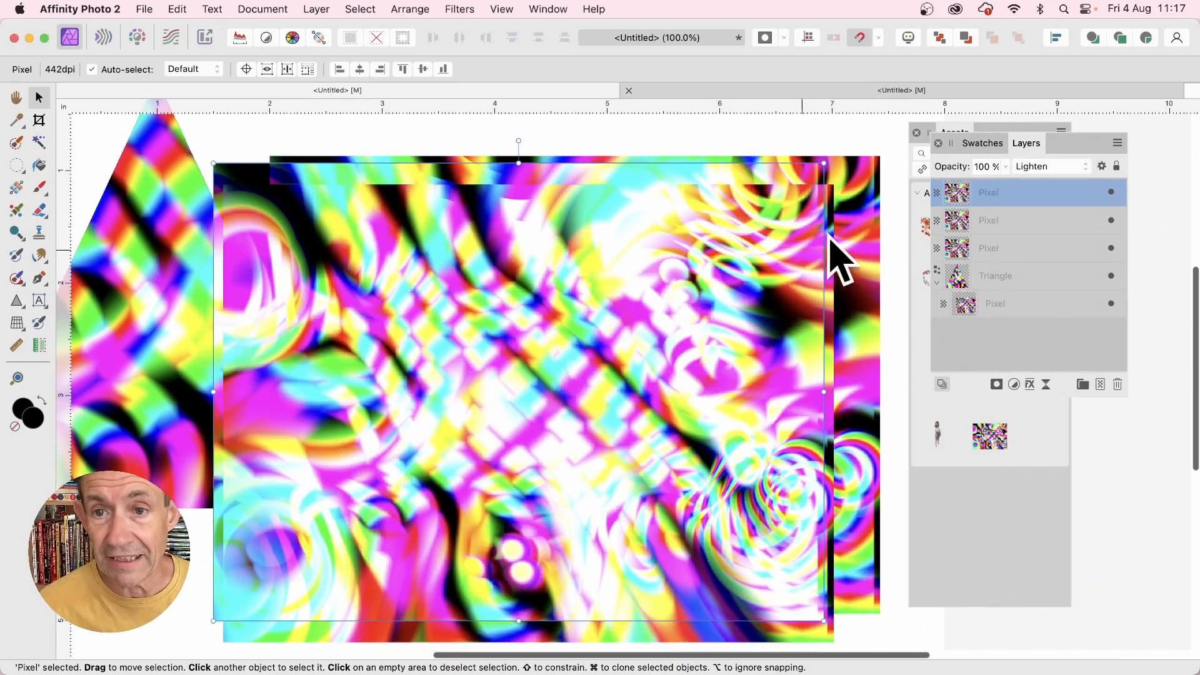
{"action": "left_click_drag", "start_coordinate": [823, 159], "coordinate": [921, 536]}
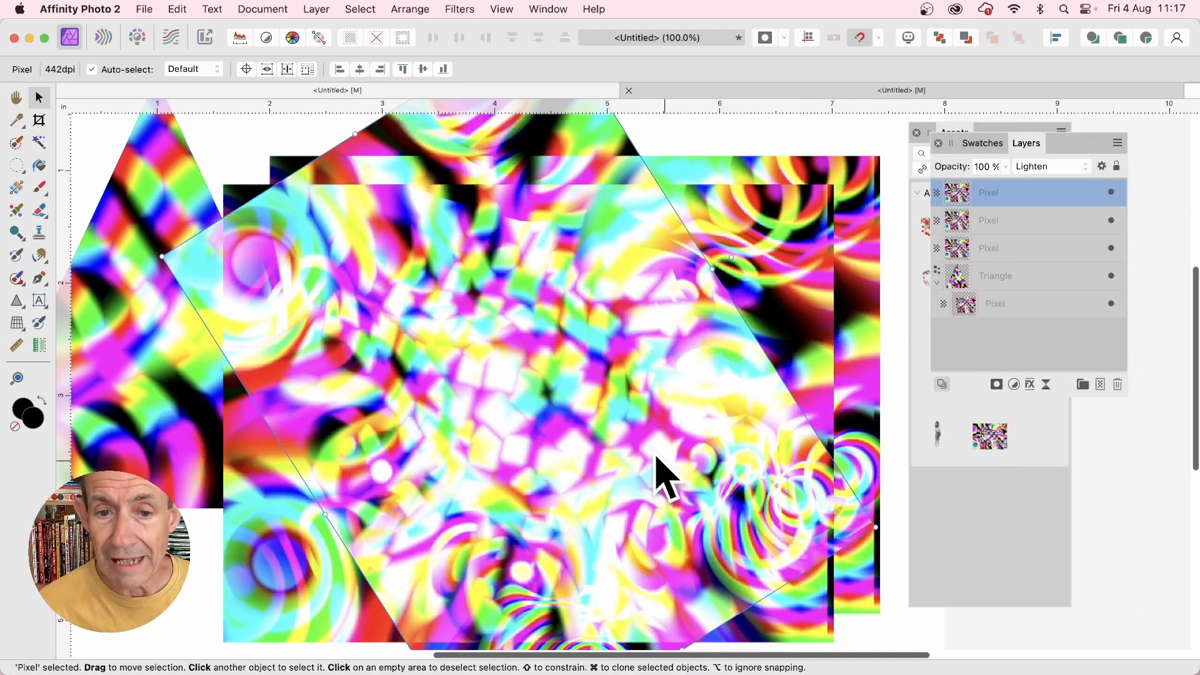
{"action": "left_click_drag", "start_coordinate": [652, 452], "coordinate": [488, 432]}
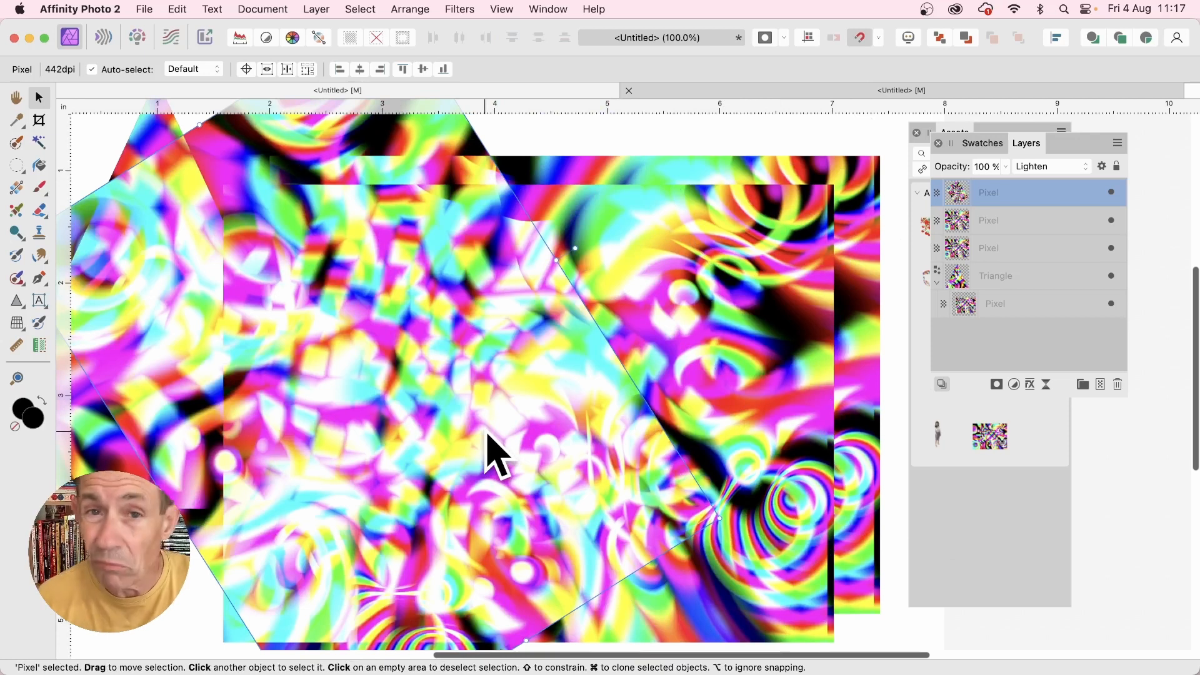
{"action": "left_click", "coordinate": [466, 9]}
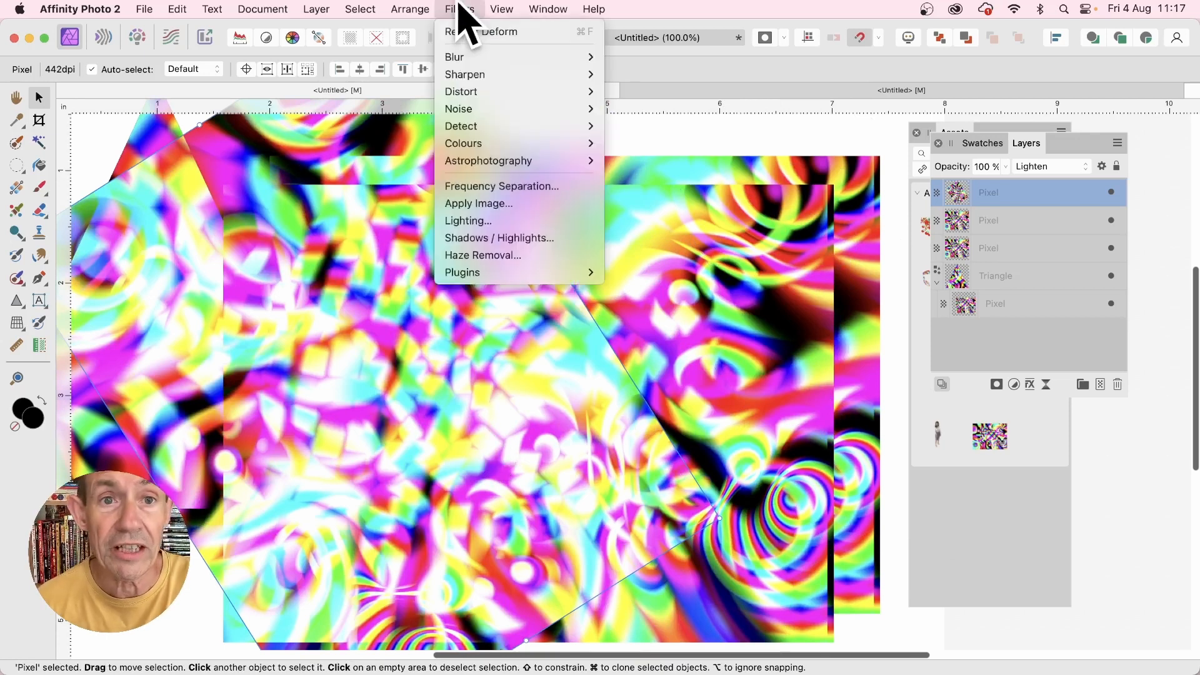
{"action": "left_click", "coordinate": [469, 32]}
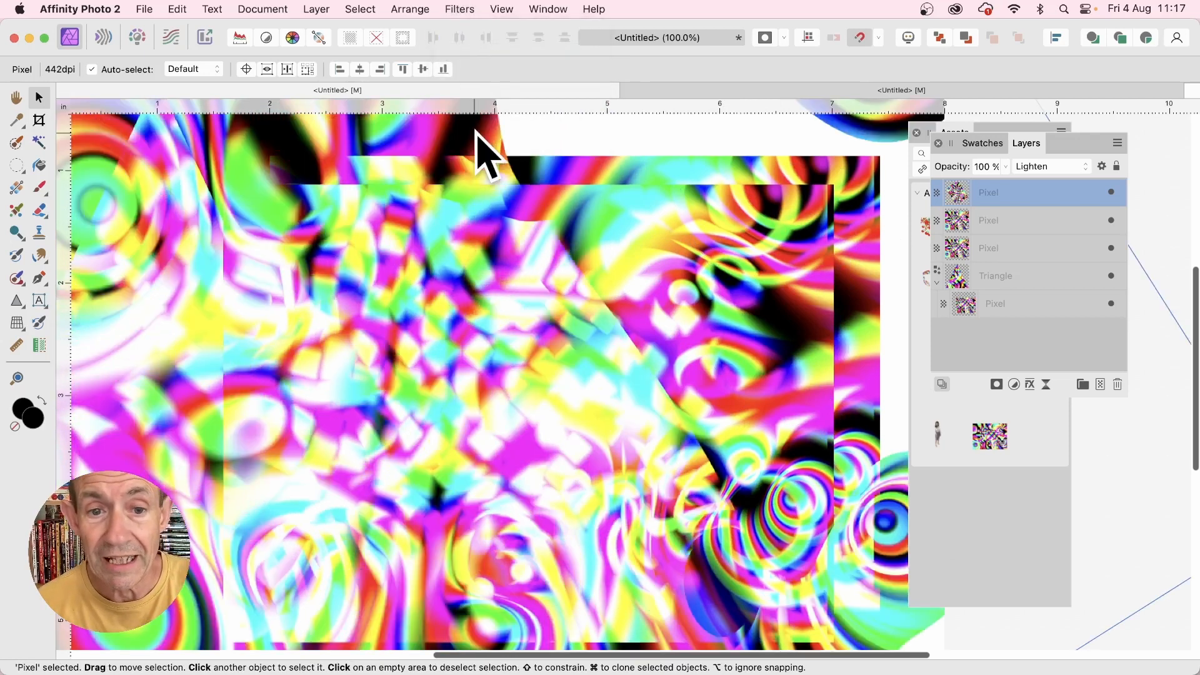